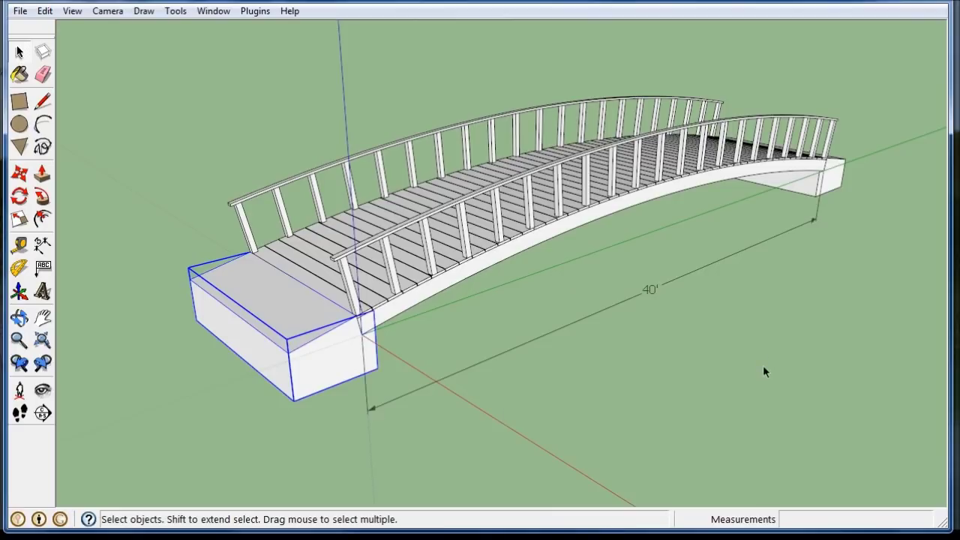
# Clear the selection on the finished bridge and start a new empty model.
pyautogui.click(197, 155)
pyautogui.moveTo(375, 330); pyautogui.dragTo(365, 367, button='middle')
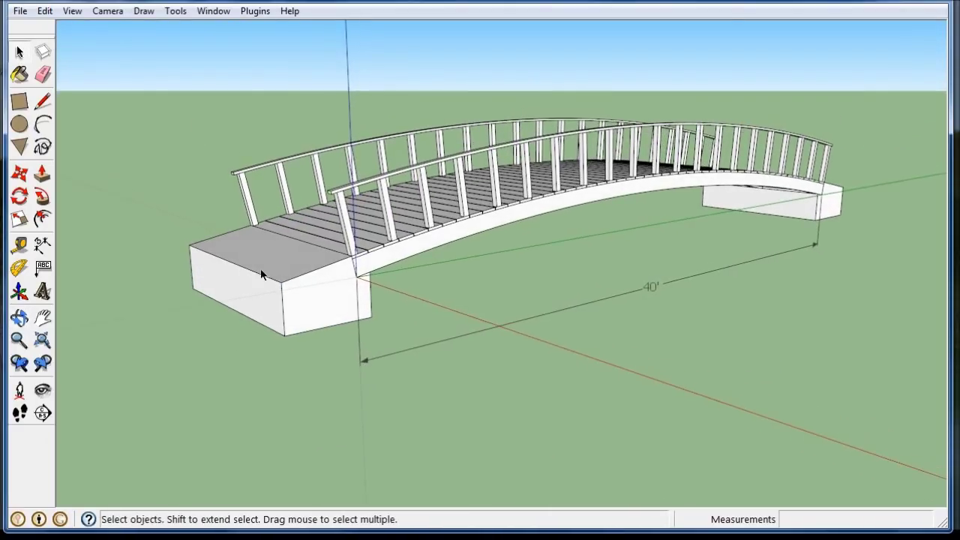
pyautogui.click(20, 11)
pyautogui.click(25, 29)
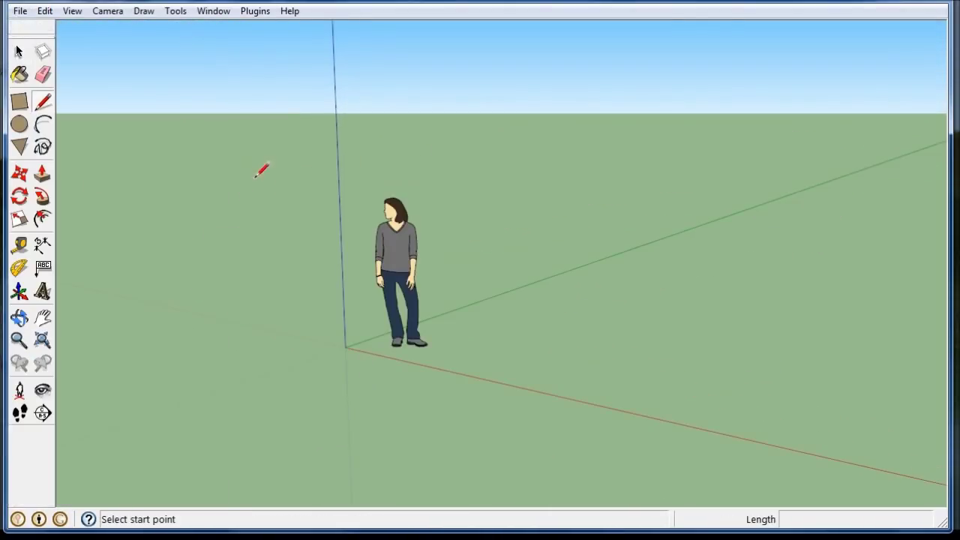
# Erase the default standing figure from the new model.
pyautogui.click(19, 51)
pyautogui.rightClick(400, 231)
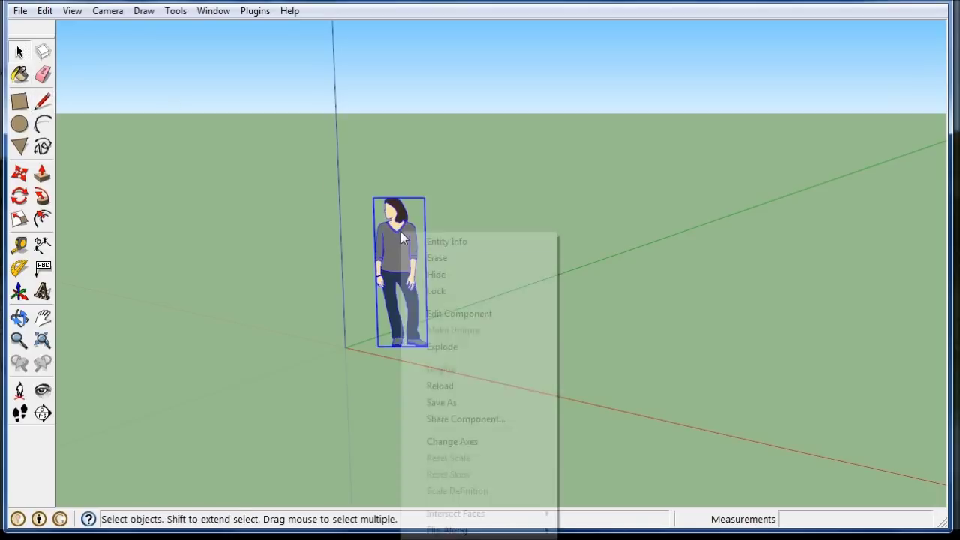
pyautogui.click(456, 259)
pyautogui.scroll(-5, 347, 408)
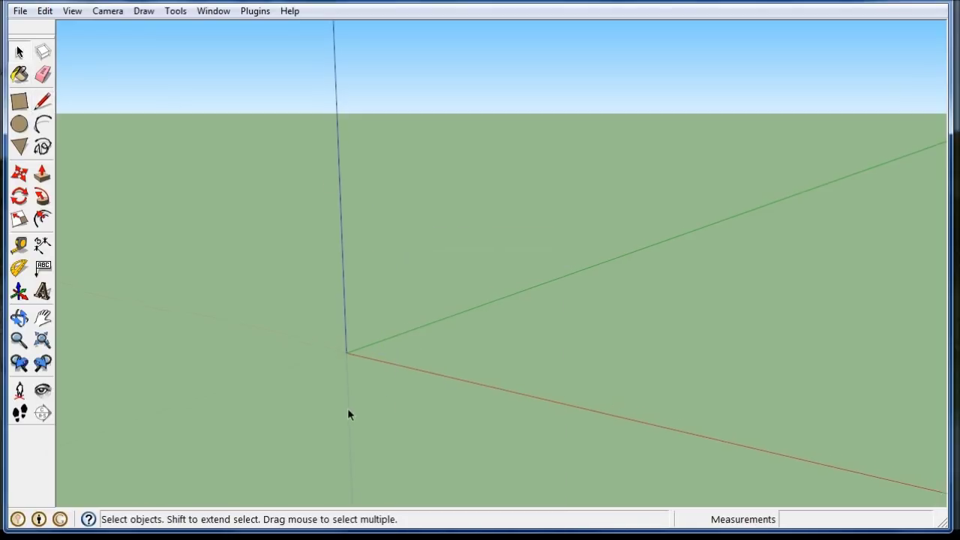
# Draw a 40' line from the origin along the green axis.
pyautogui.moveTo(372, 317); pyautogui.dragTo(488, 263, button='middle')
pyautogui.click(42, 101)
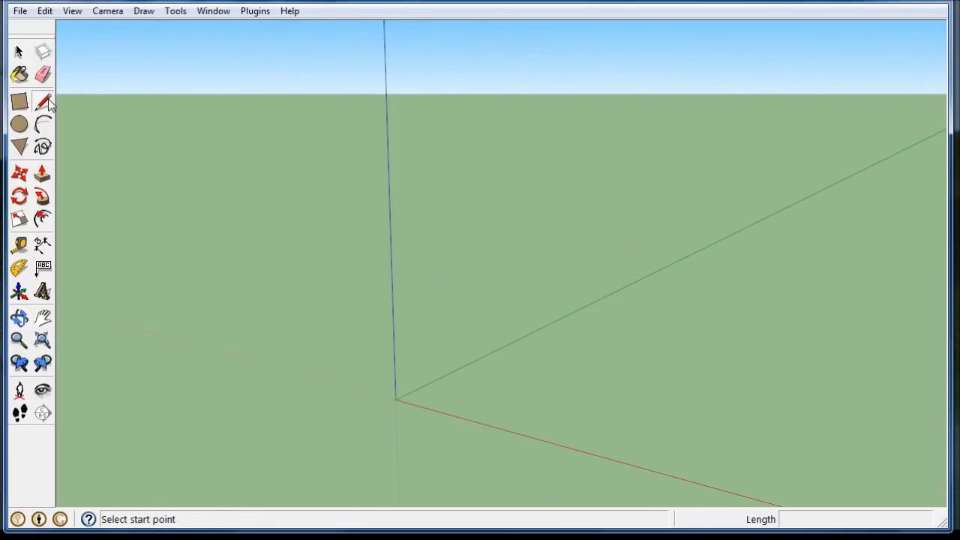
pyautogui.click(397, 397)
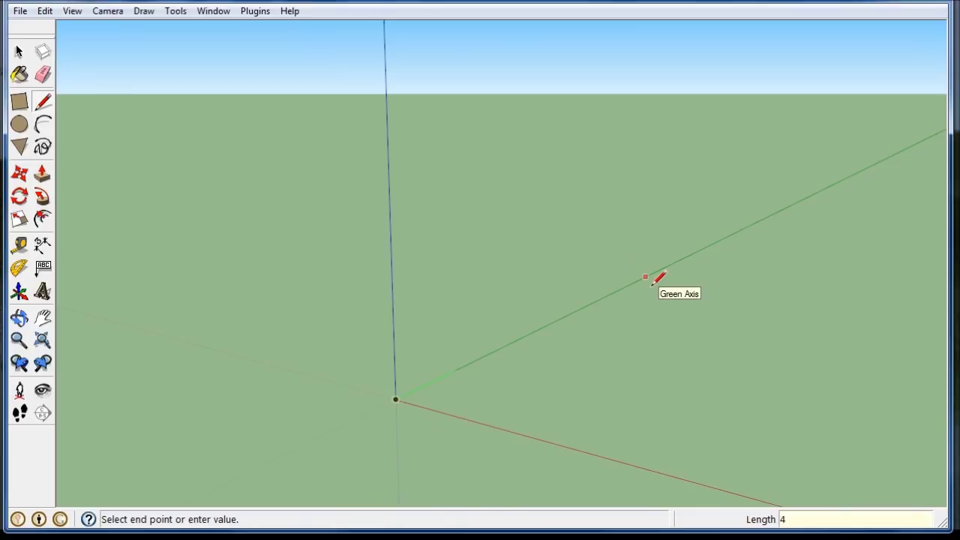
pyautogui.write("40'")
pyautogui.press('Return')
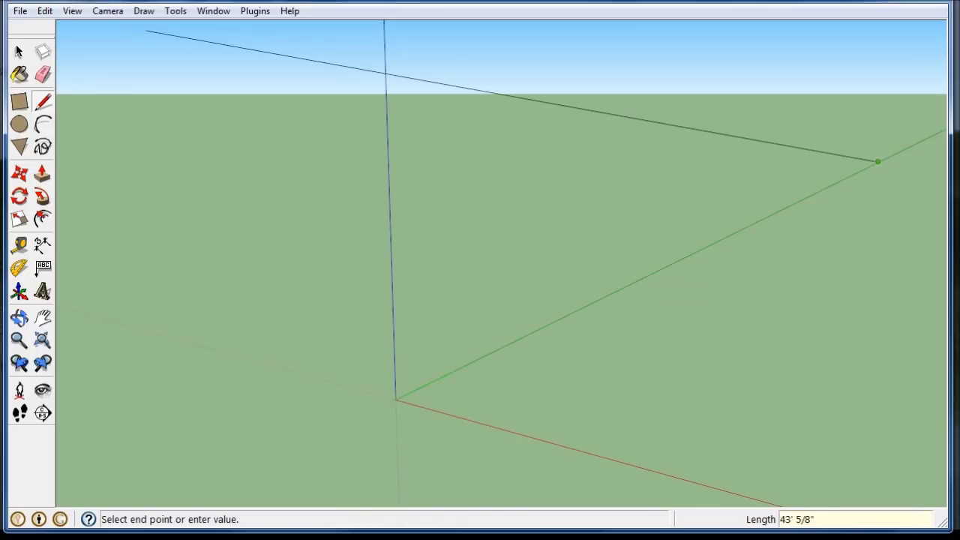
pyautogui.click(21, 52)
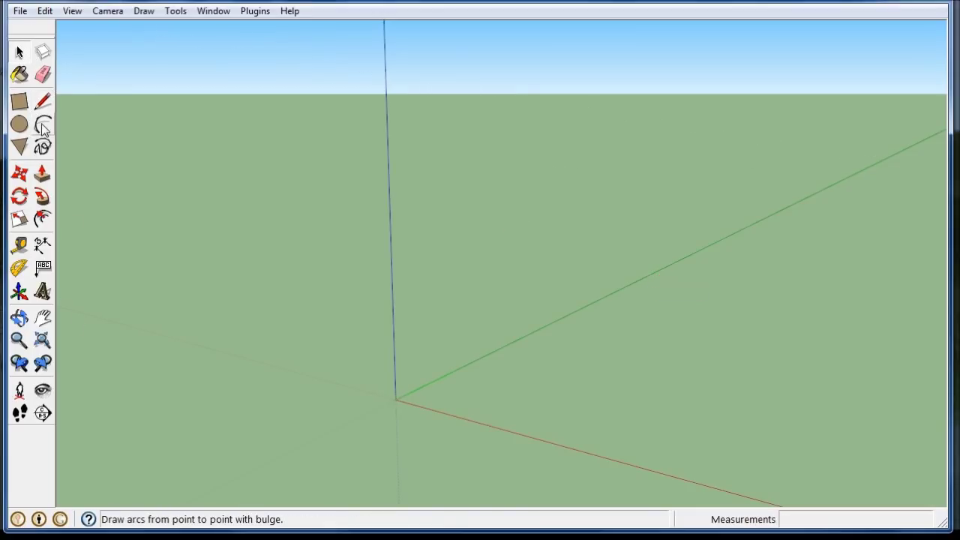
# Draw an arc between the two ends of the 40' line with a 24" bulge, rising upright above the green axis.
pyautogui.click(42, 124)
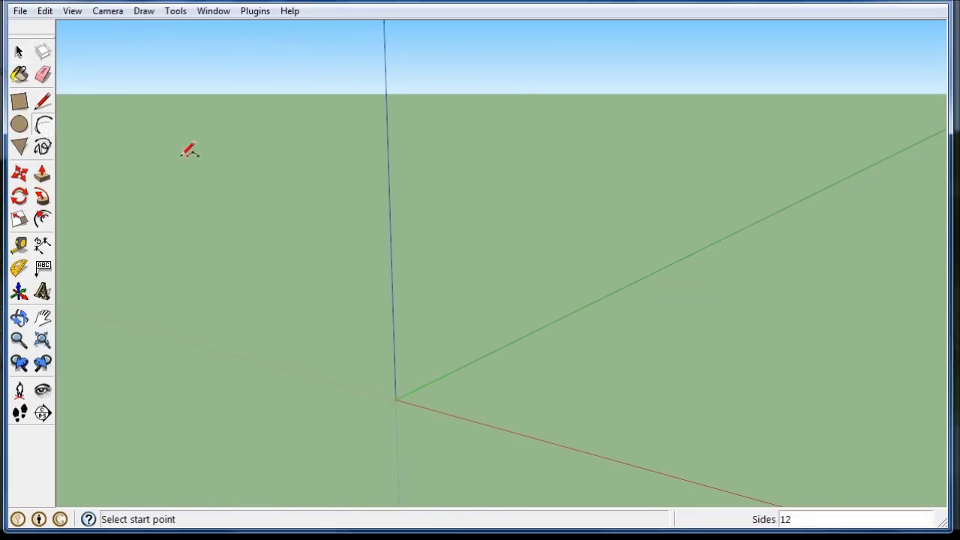
pyautogui.click(405, 396)
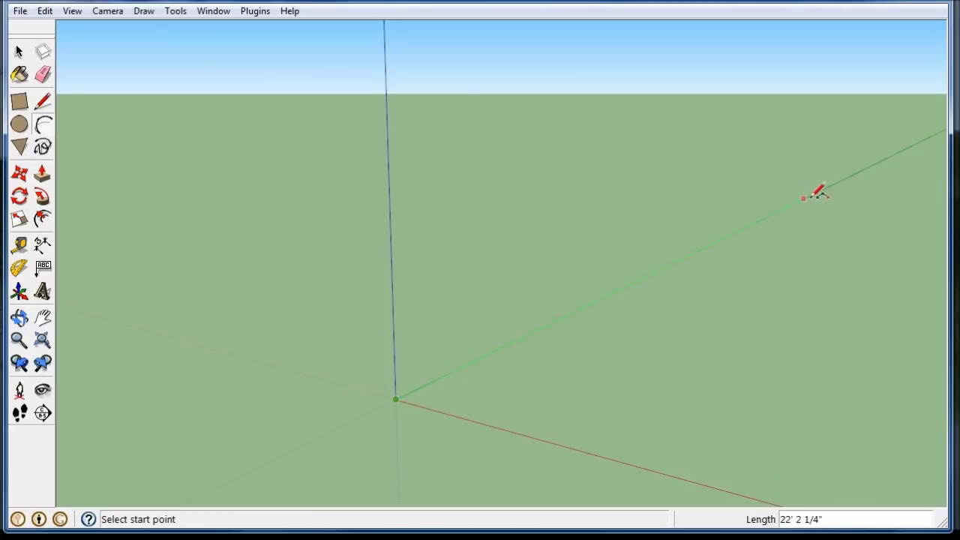
pyautogui.click(858, 176)
pyautogui.scroll(-2, 476, 257)
pyautogui.click(809, 178)
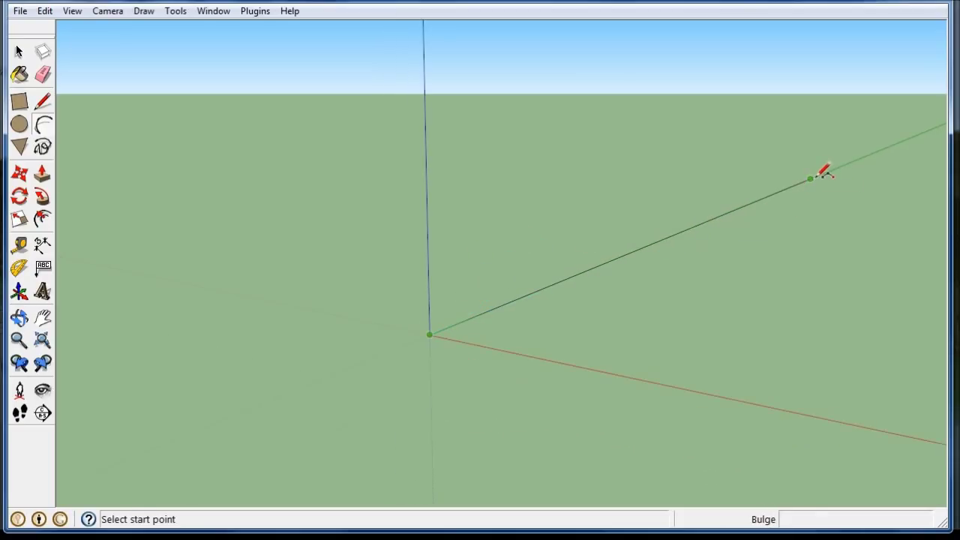
pyautogui.moveTo(473, 305); pyautogui.dragTo(570, 270, button='middle')
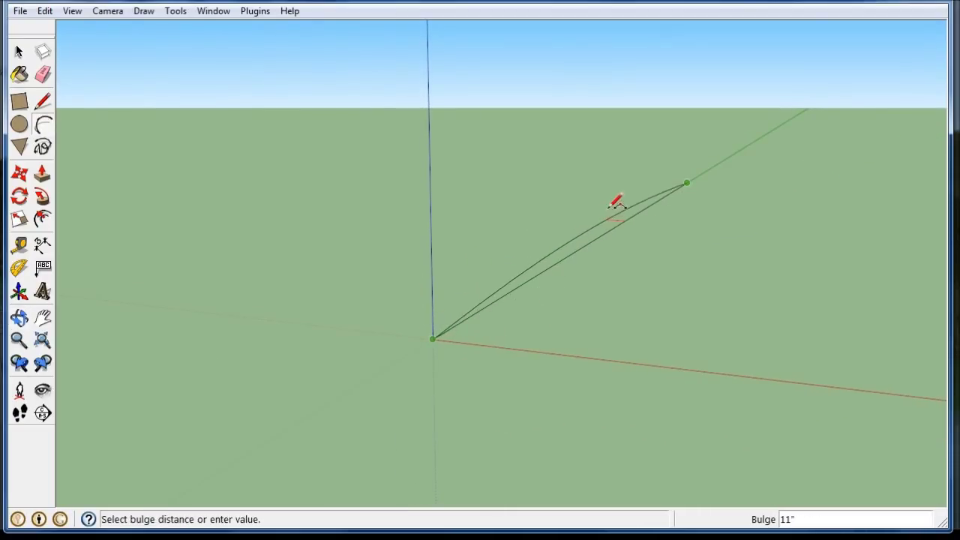
pyautogui.write('24')
pyautogui.press('Return')
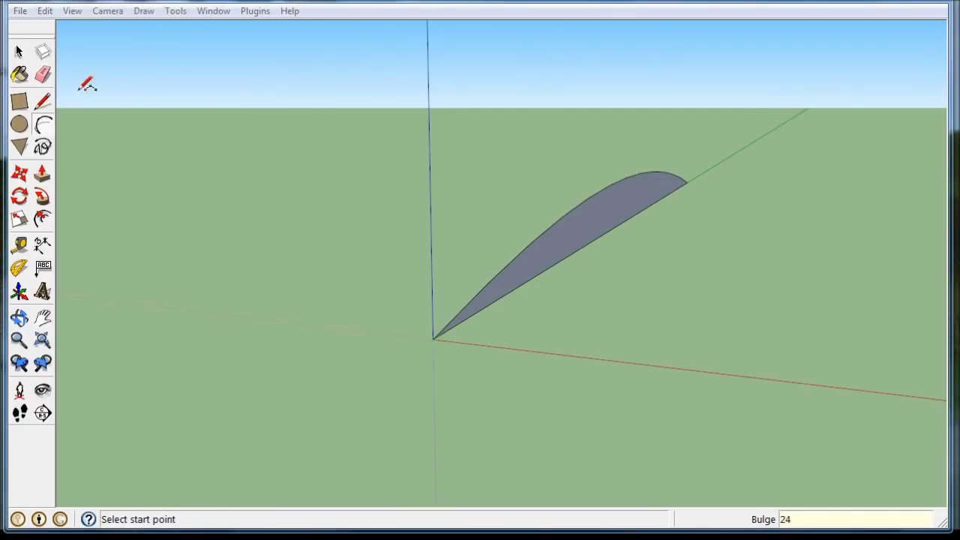
# Erase the straight 40' line beneath the arc so that only the curve is kept.
pyautogui.click(19, 53)
pyautogui.click(564, 217)
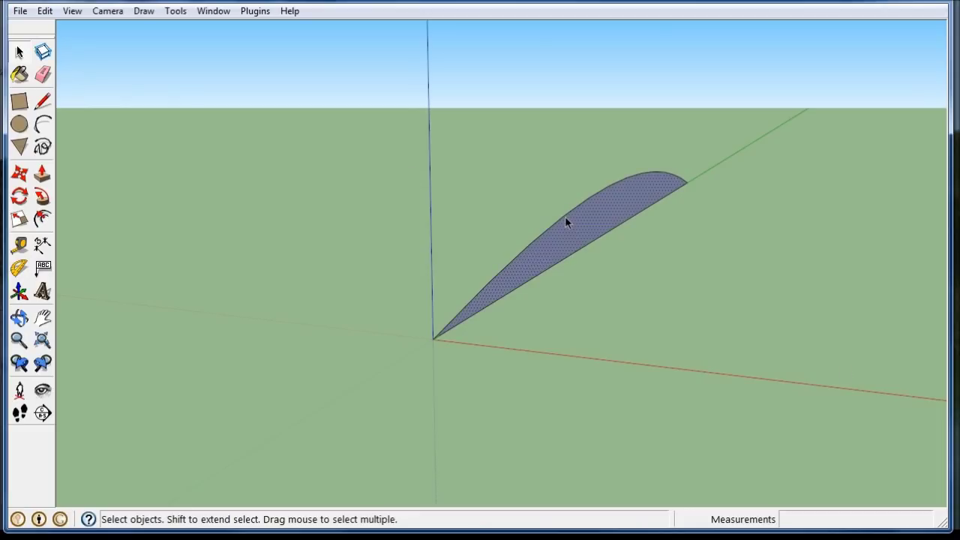
pyautogui.click(556, 217)
pyautogui.scroll(1, 539, 254)
pyautogui.scroll(2, 538, 255)
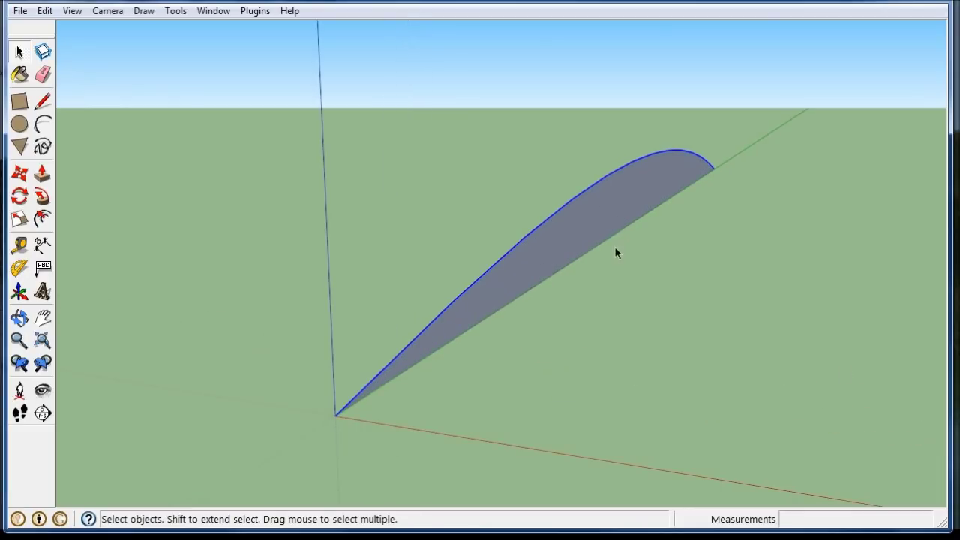
pyautogui.moveTo(614, 246)
pyautogui.mouseDown(button='middle')
pyautogui.moveTo(612, 259)
pyautogui.moveTo(584, 257)
pyautogui.moveTo(608, 240)
pyautogui.mouseUp(button='middle')
pyautogui.scroll(2, 609, 246)
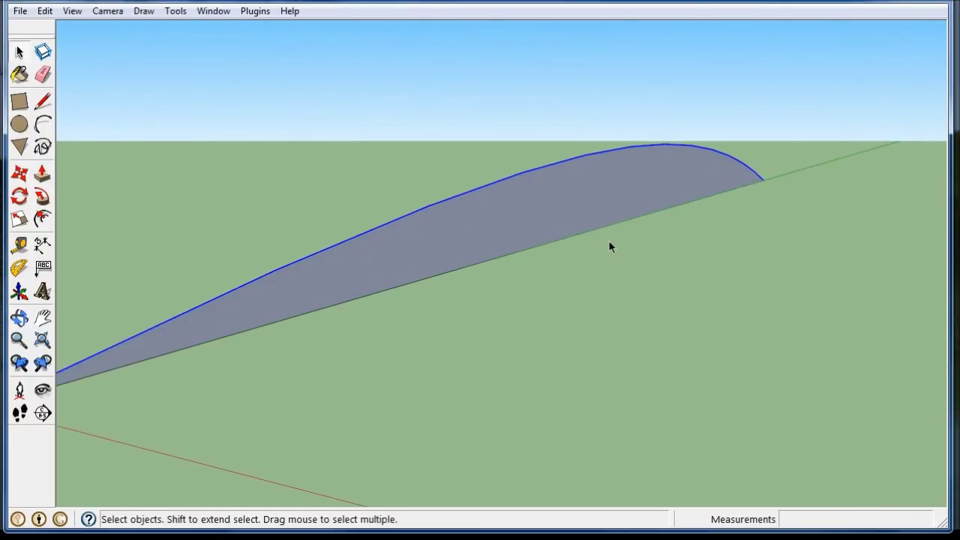
pyautogui.click(42, 74)
pyautogui.moveTo(537, 239); pyautogui.dragTo(535, 236)
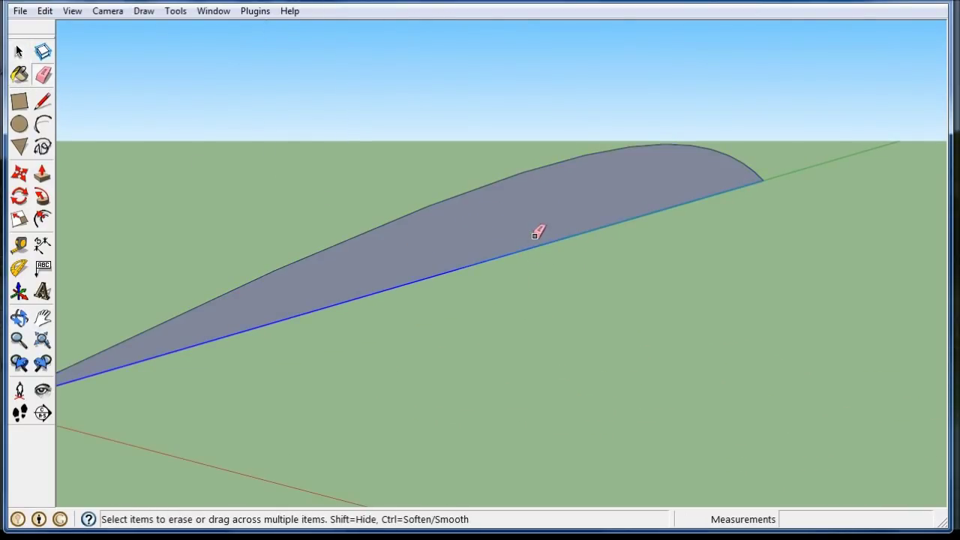
pyautogui.click(535, 236)
pyautogui.scroll(-3, 621, 279)
pyautogui.moveTo(622, 279)
pyautogui.mouseDown(button='middle')
pyautogui.moveTo(564, 332)
pyautogui.moveTo(592, 260)
pyautogui.moveTo(518, 259)
pyautogui.mouseUp(button='middle')
pyautogui.scroll(1, 590, 262)
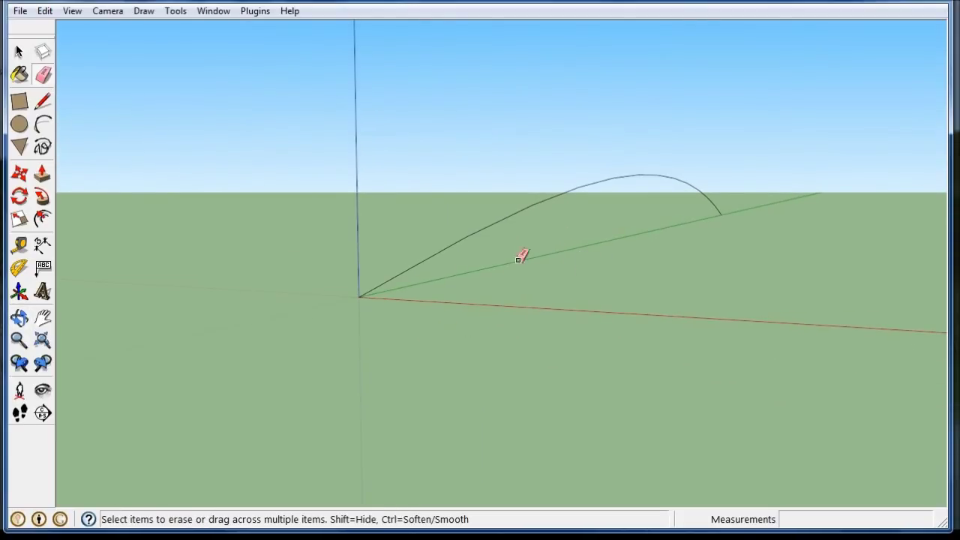
pyautogui.scroll(1, 456, 272)
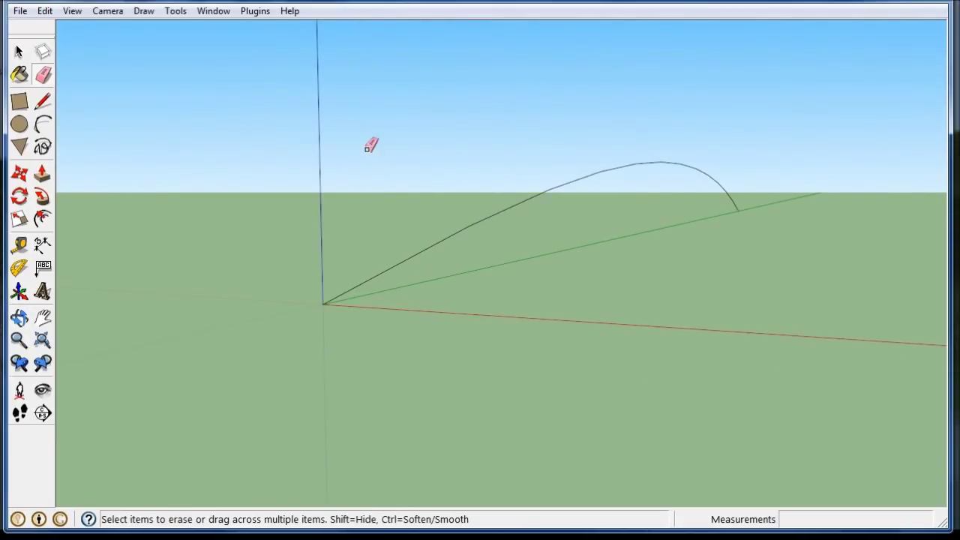
# Open Entity Info for the arc and move its window clear of the curve.
pyautogui.click(214, 12)
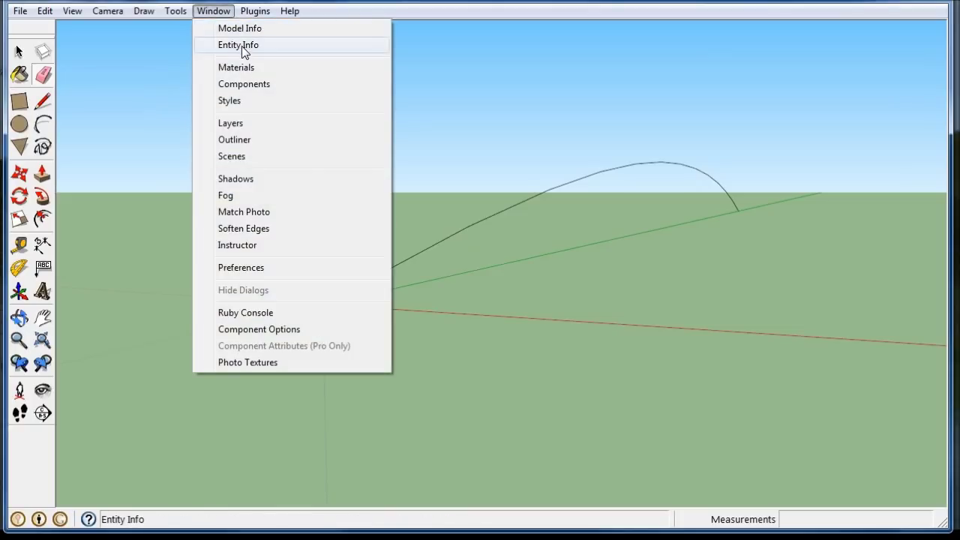
pyautogui.click(240, 46)
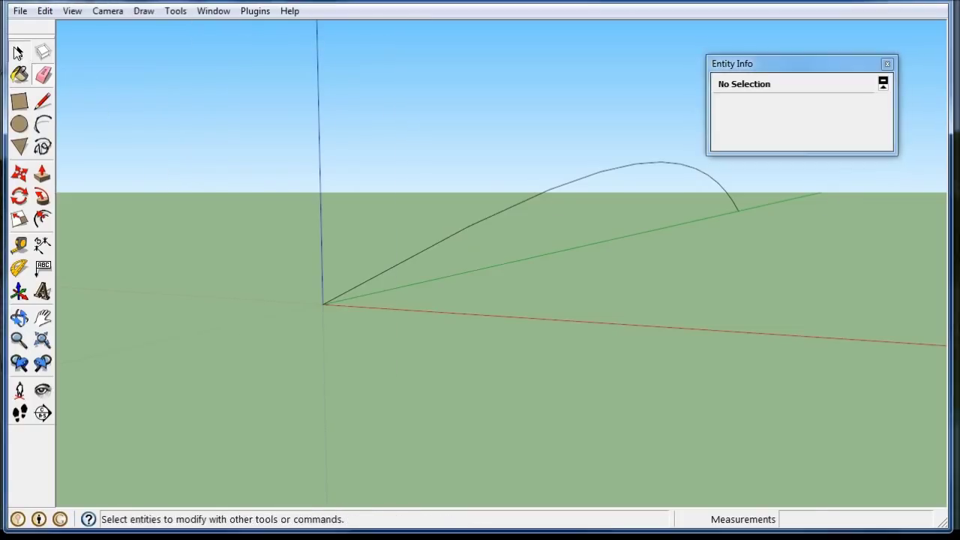
pyautogui.click(452, 237)
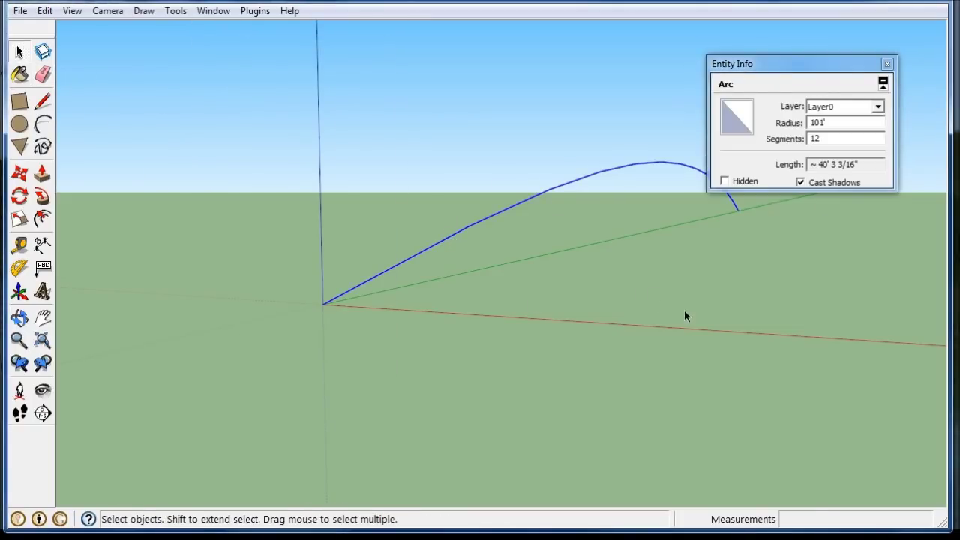
pyautogui.moveTo(830, 63); pyautogui.dragTo(834, 249)
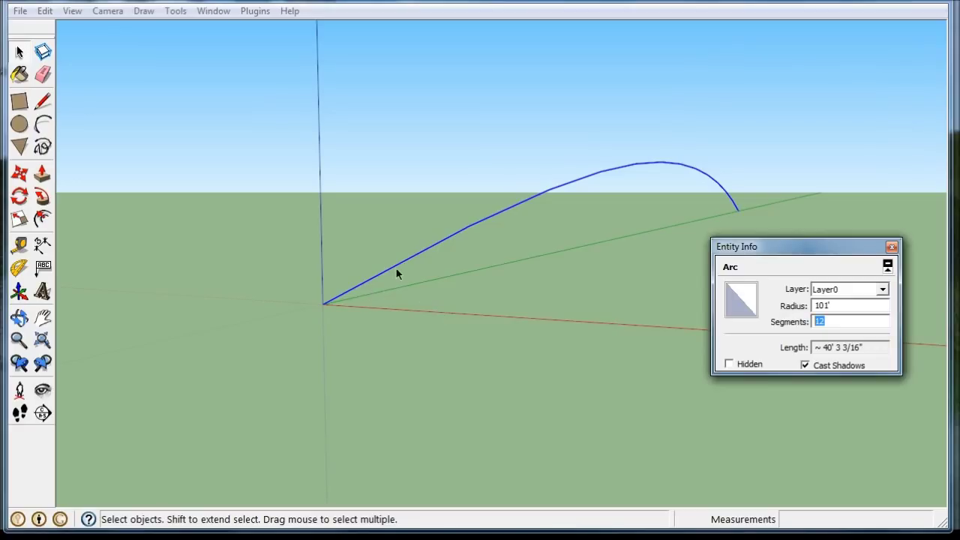
# Try the arc with 2 segments and with 50 segments.
pyautogui.write('2')
pyautogui.press('Return')
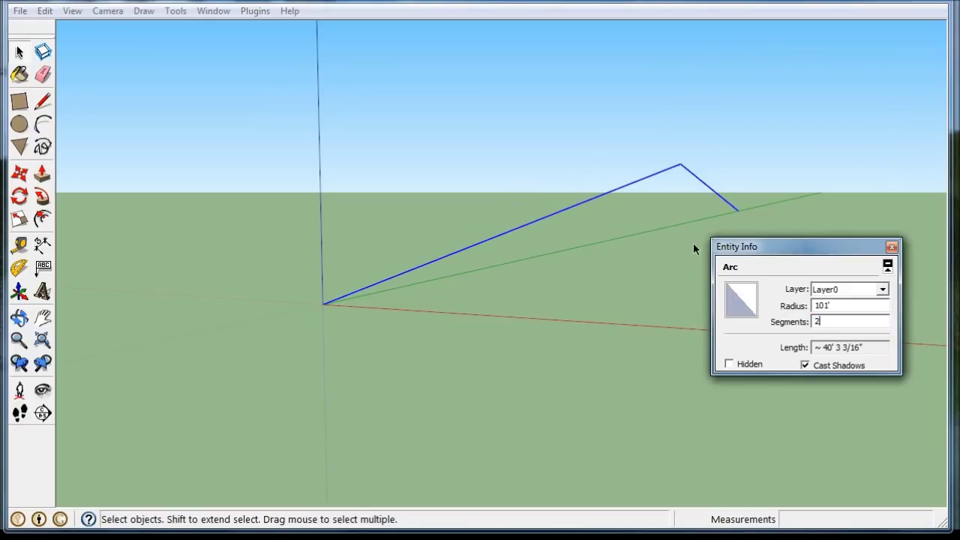
pyautogui.press('BackSpace')
pyautogui.write('50')
pyautogui.press('Return')
pyautogui.moveTo(438, 240); pyautogui.dragTo(446, 255, button='middle')
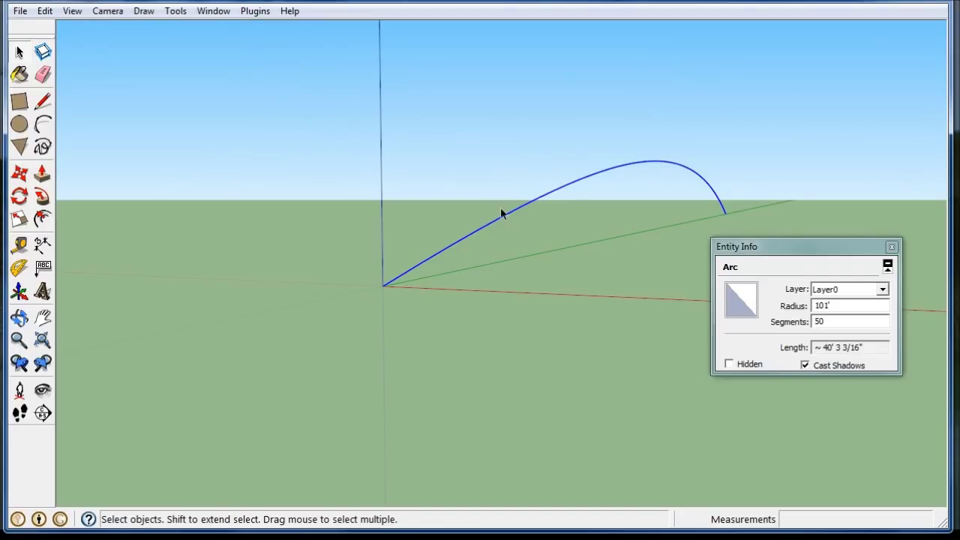
# Set the arc's segments to 20, close Entity Info and deselect the arc.
pyautogui.moveTo(836, 324); pyautogui.dragTo(811, 323)
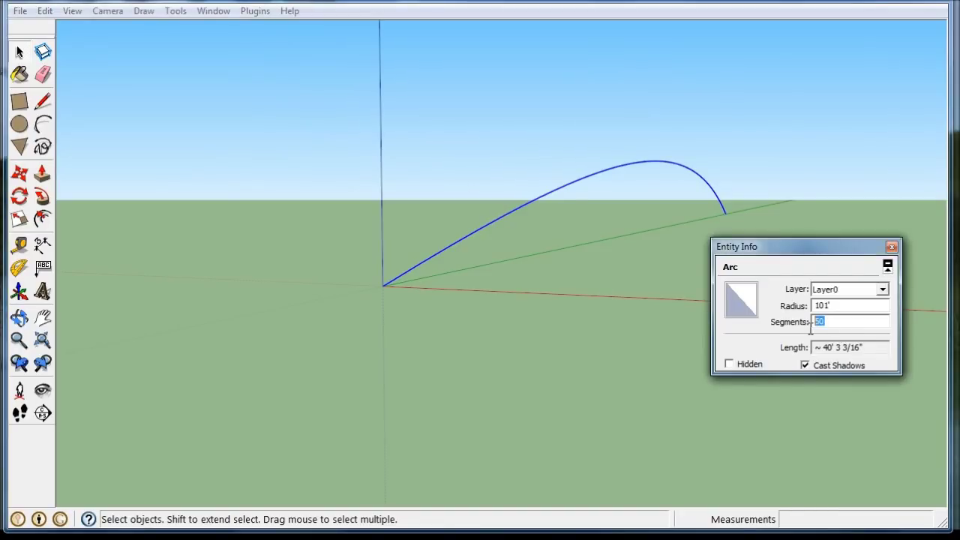
pyautogui.write('20')
pyautogui.press('Return')
pyautogui.click(892, 248)
pyautogui.click(638, 240)
# Create a vertical guide line 20' from the blue axis along the green direction, through the middle of the arc.
pyautogui.moveTo(638, 240); pyautogui.dragTo(608, 261, button='middle')
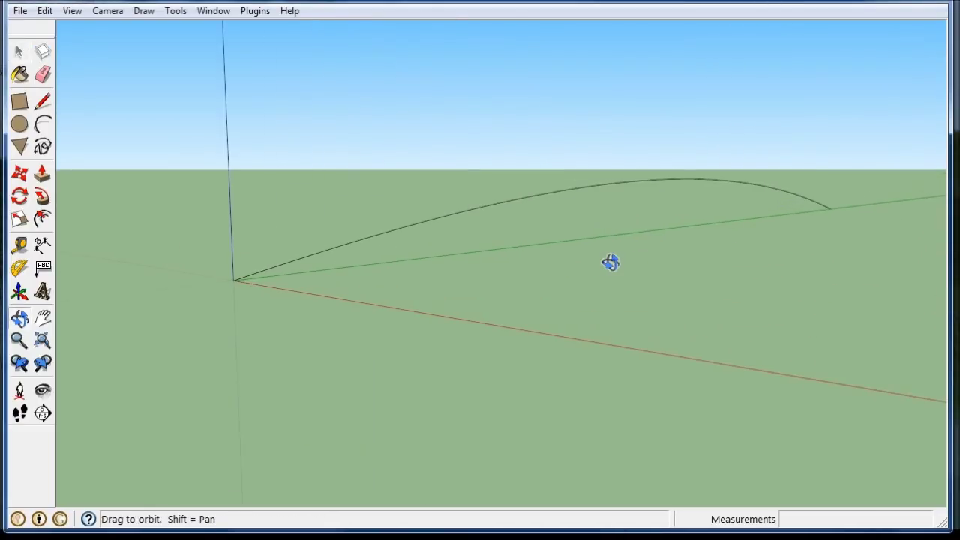
pyautogui.scroll(-1, 233, 203)
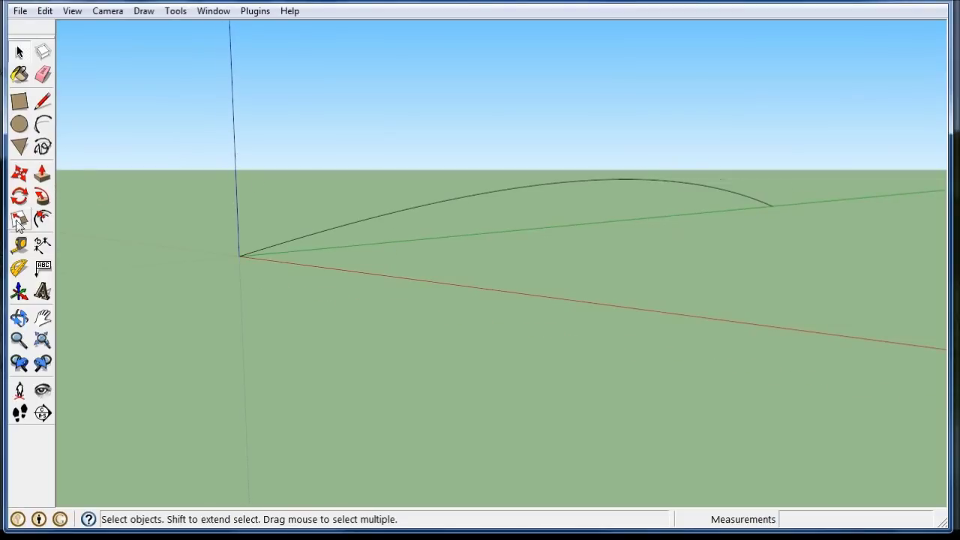
pyautogui.click(21, 244)
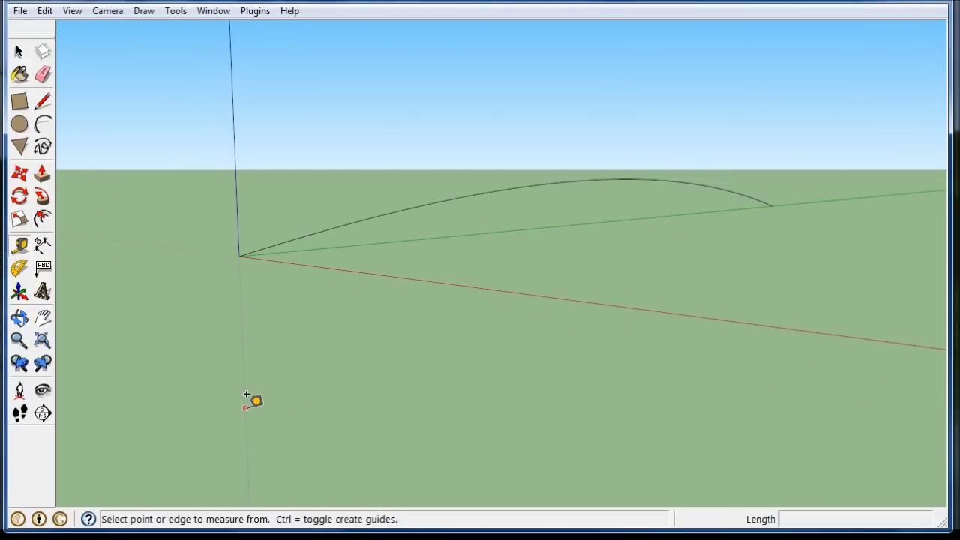
pyautogui.click(245, 409)
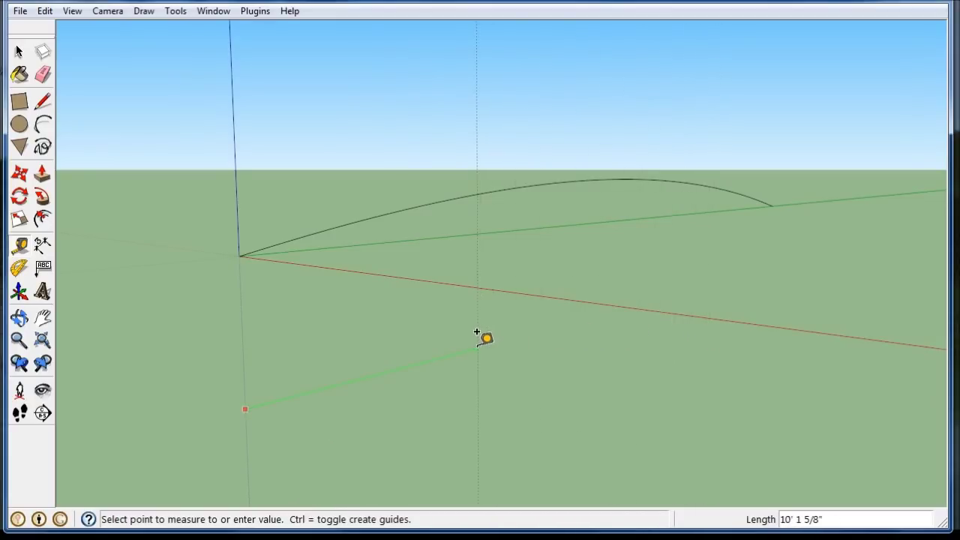
pyautogui.write('20')
pyautogui.press('Return')
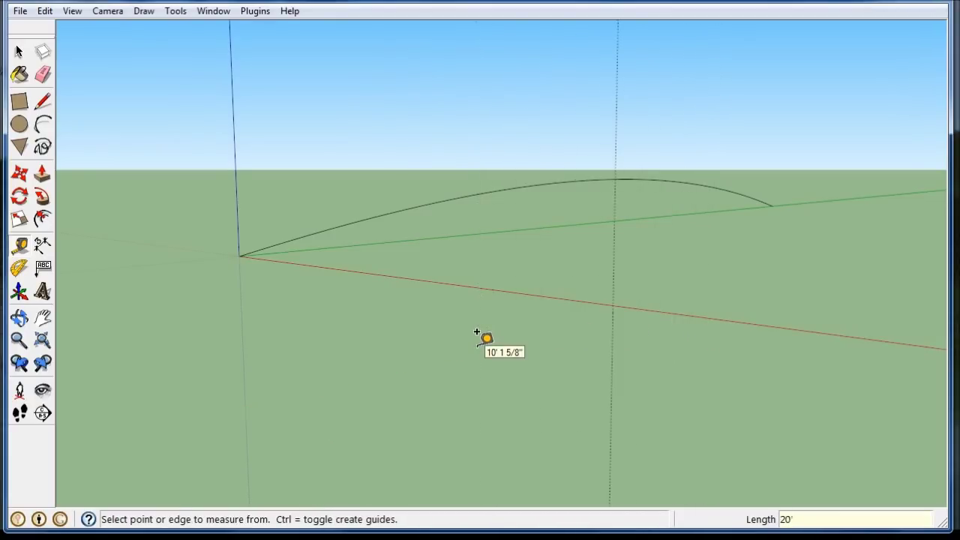
pyautogui.click(19, 51)
# Place a guide point straight below the arc's peak on the vertical guide with the Tape Measure.
pyautogui.click(19, 244)
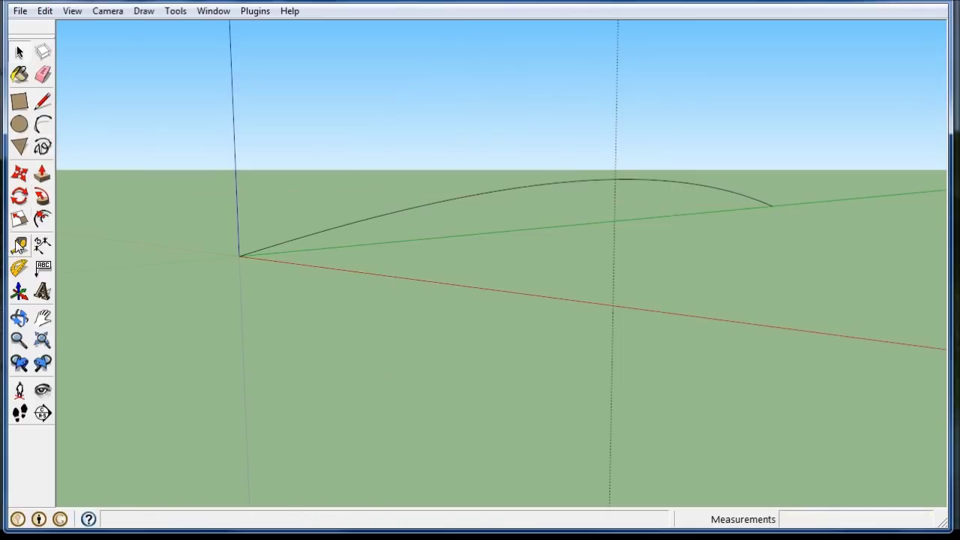
pyautogui.click(620, 178)
pyautogui.scroll(-3, 525, 131)
pyautogui.scroll(-2, 528, 134)
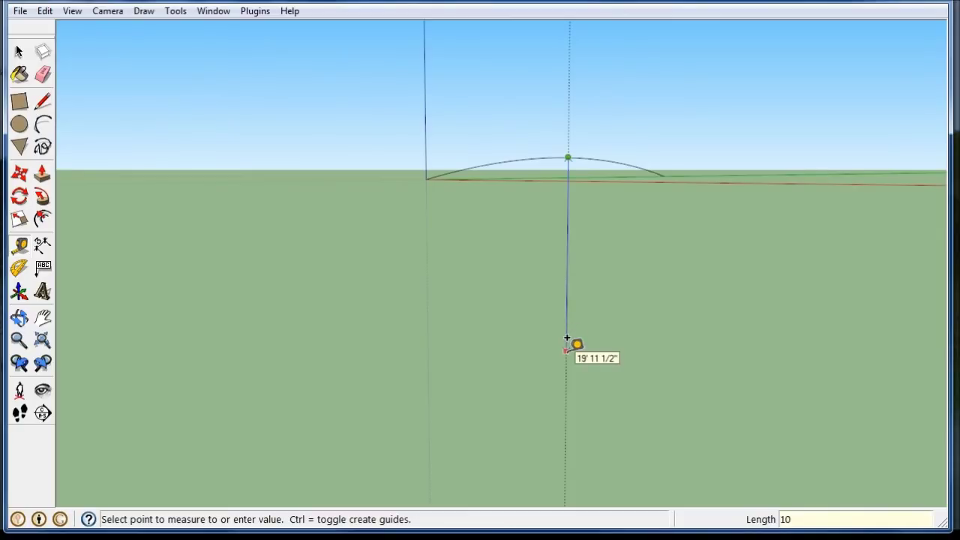
pyautogui.press('Return')
# Create a guide line from the centre guide point far below the arc through the arc's endpoint at the origin.
pyautogui.scroll(-3, 536, 216)
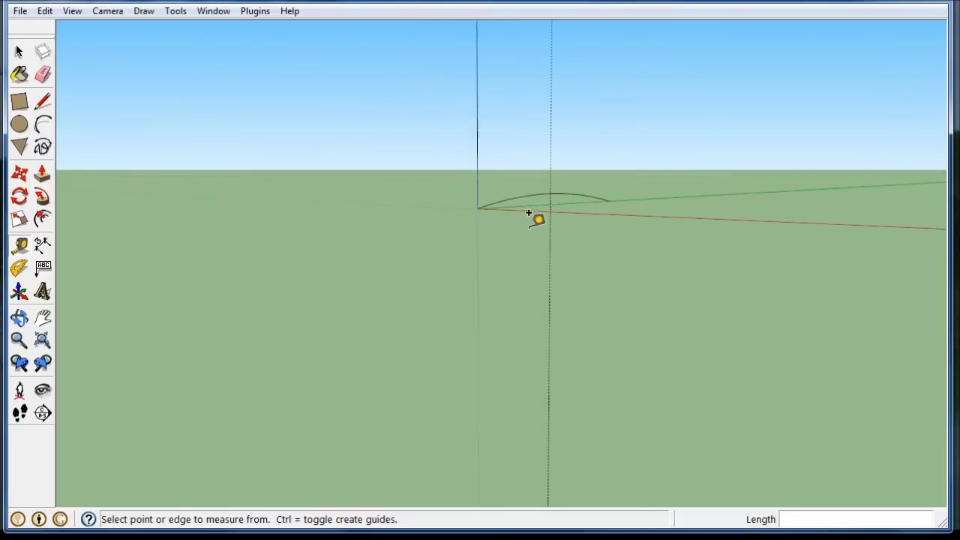
pyautogui.scroll(-1, 540, 215)
pyautogui.moveTo(570, 408); pyautogui.dragTo(539, 380, button='middle')
pyautogui.click(518, 394)
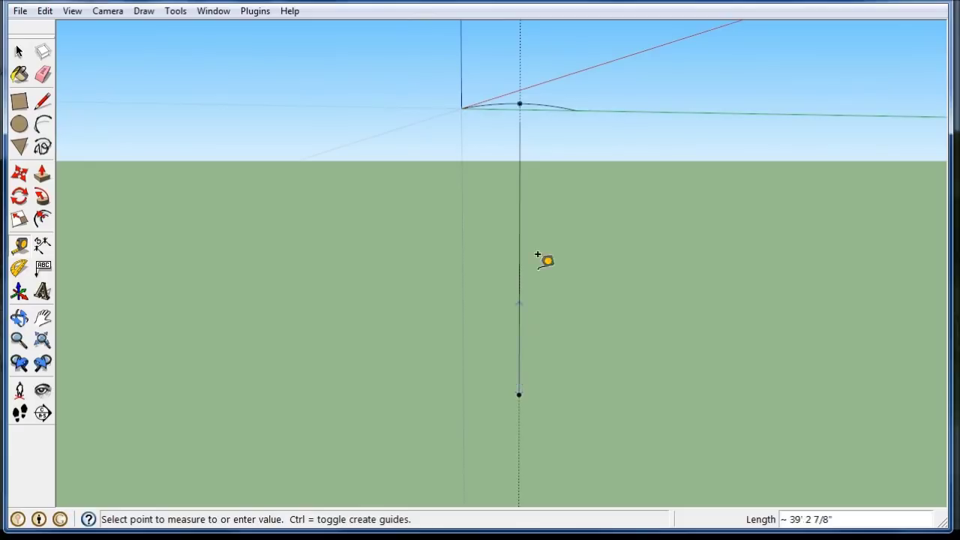
pyautogui.moveTo(484, 116); pyautogui.dragTo(495, 96, button='middle')
pyautogui.scroll(2, 445, 80)
pyautogui.scroll(2, 450, 94)
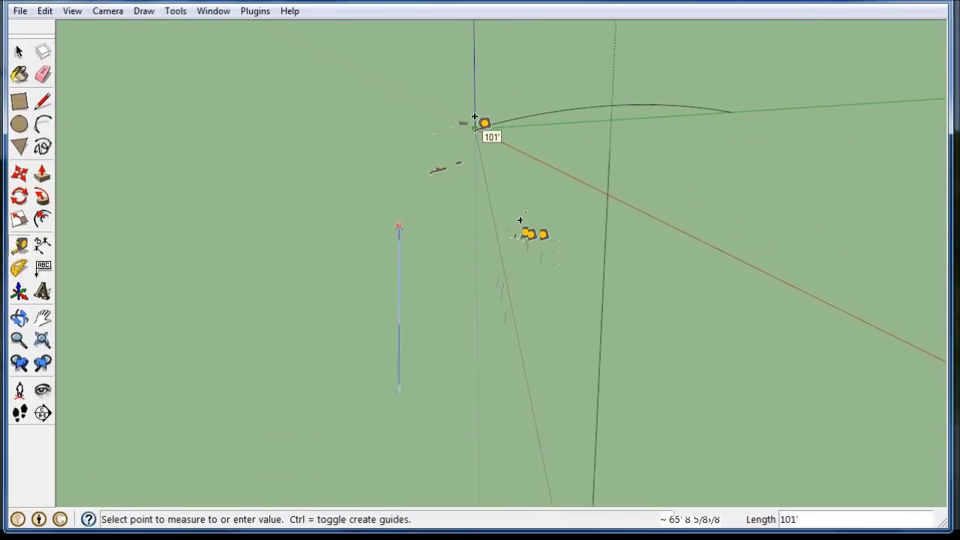
pyautogui.click(475, 118)
# Create a second guide line from the centre guide point through the arc's far endpoint on the green axis.
pyautogui.scroll(-3, 590, 80)
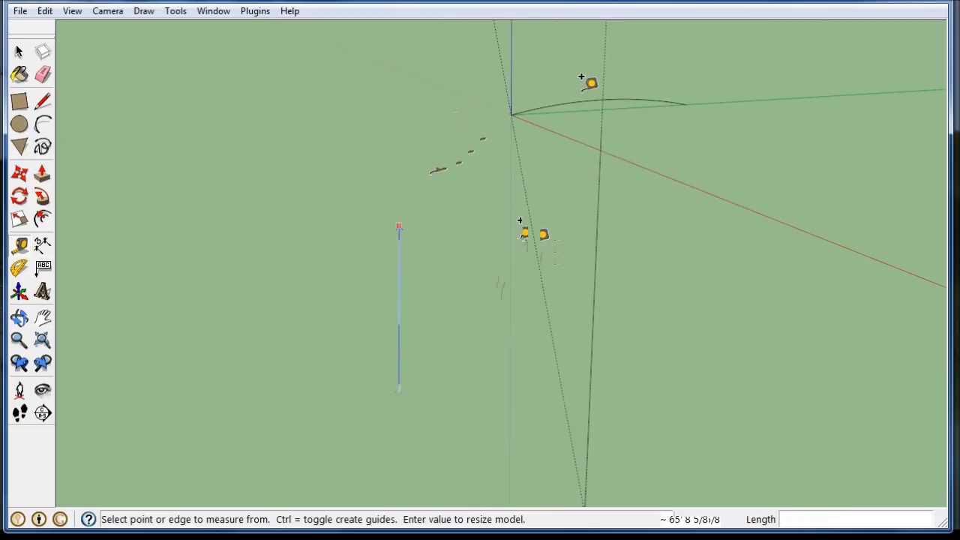
pyautogui.click(582, 396)
pyautogui.scroll(3, 664, 83)
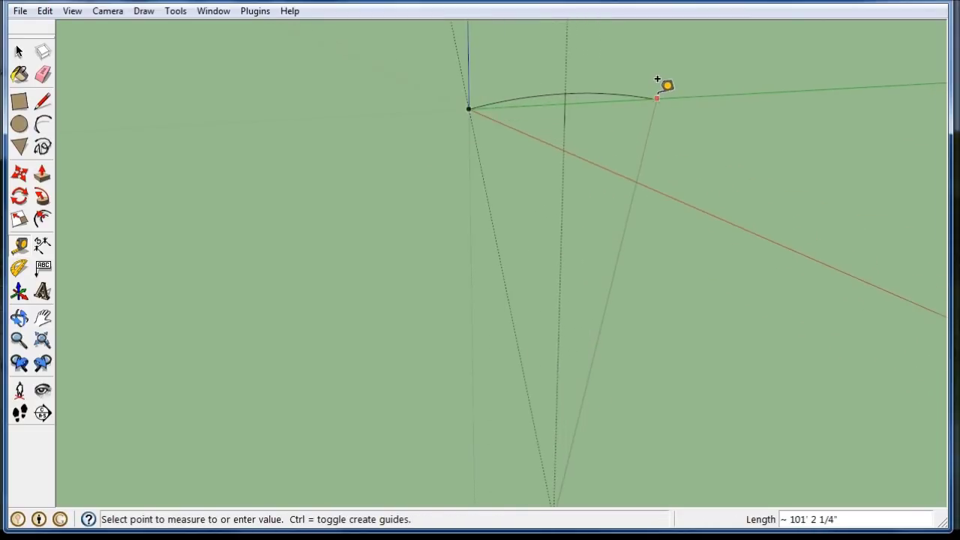
pyautogui.scroll(3, 645, 87)
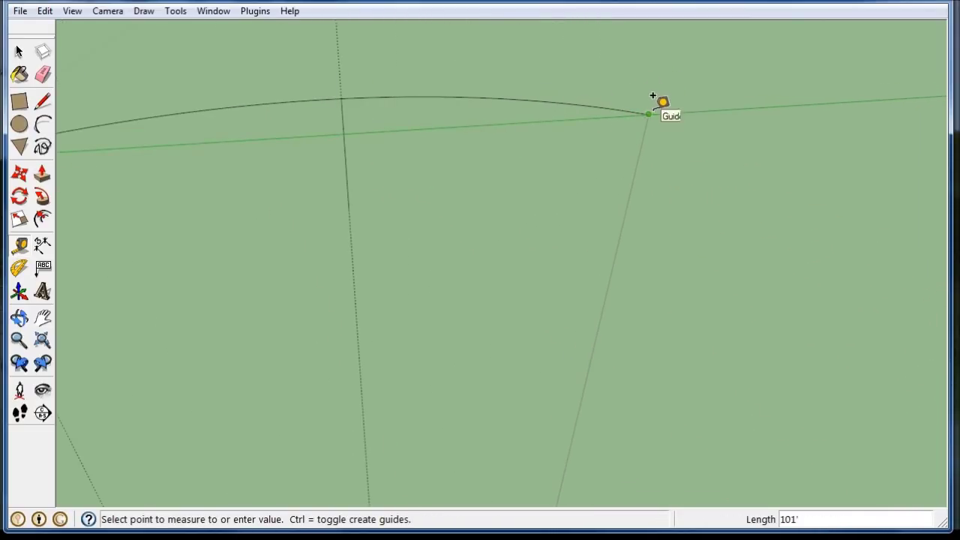
pyautogui.click(652, 97)
pyautogui.scroll(-5, 660, 120)
pyautogui.moveTo(322, 300); pyautogui.dragTo(360, 208, button='middle')
pyautogui.scroll(-2, 343, 185)
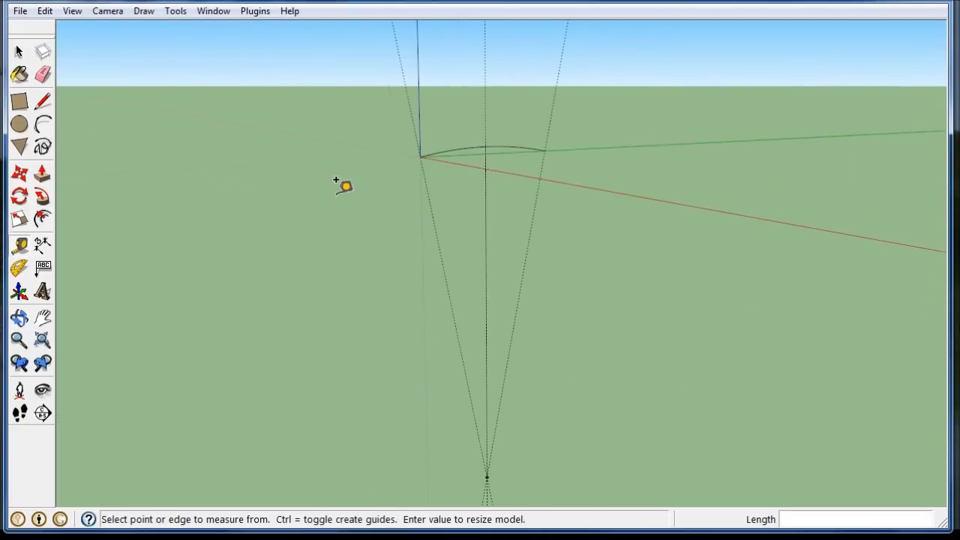
# Draw a 100-sided upright circle in the arc's plane, centred on the guide point, with a 101' 10" radius.
pyautogui.click(19, 124)
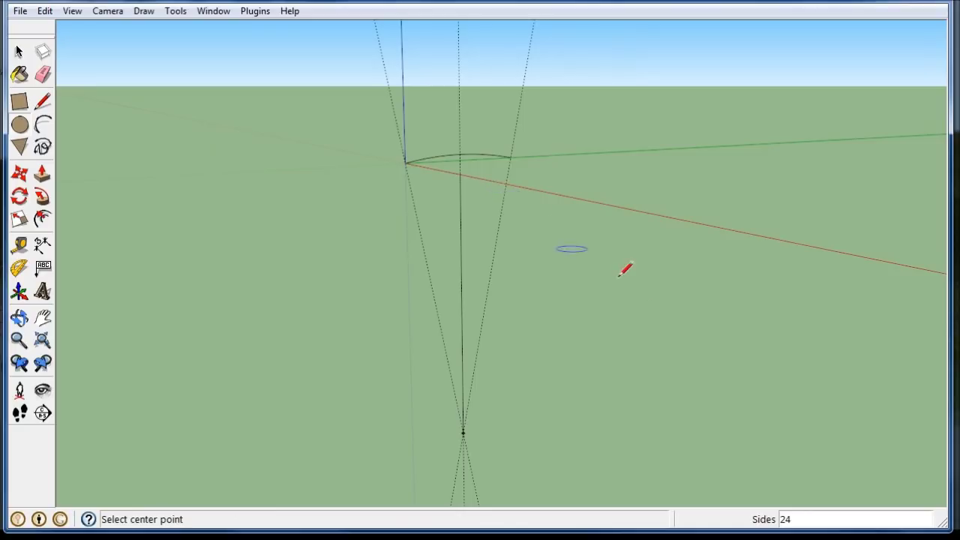
pyautogui.moveTo(638, 321); pyautogui.dragTo(615, 299, button='middle')
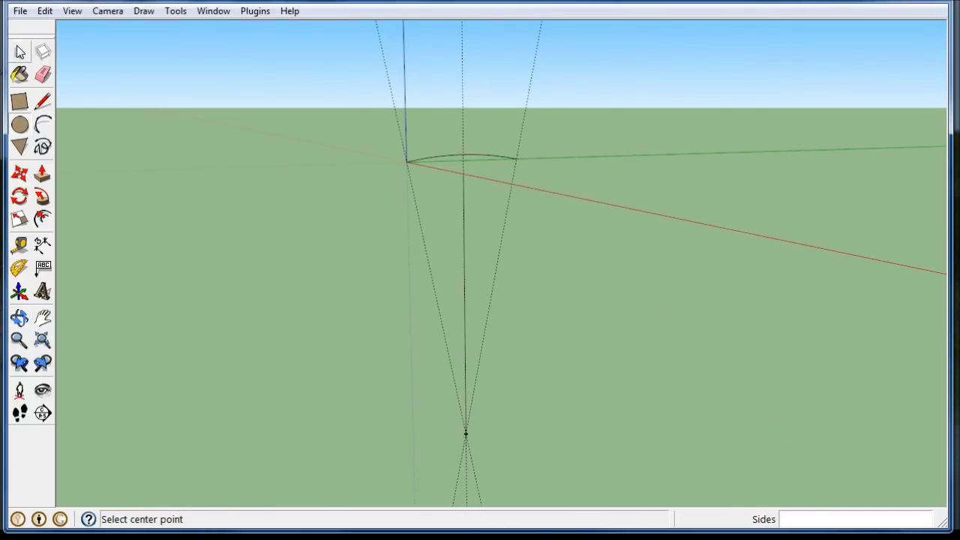
pyautogui.click(20, 51)
pyautogui.click(20, 197)
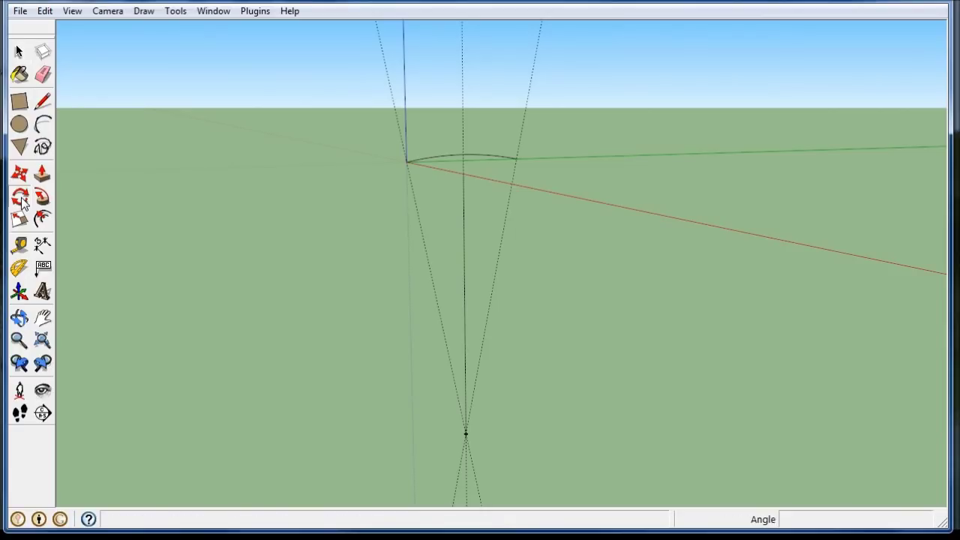
pyautogui.click(20, 123)
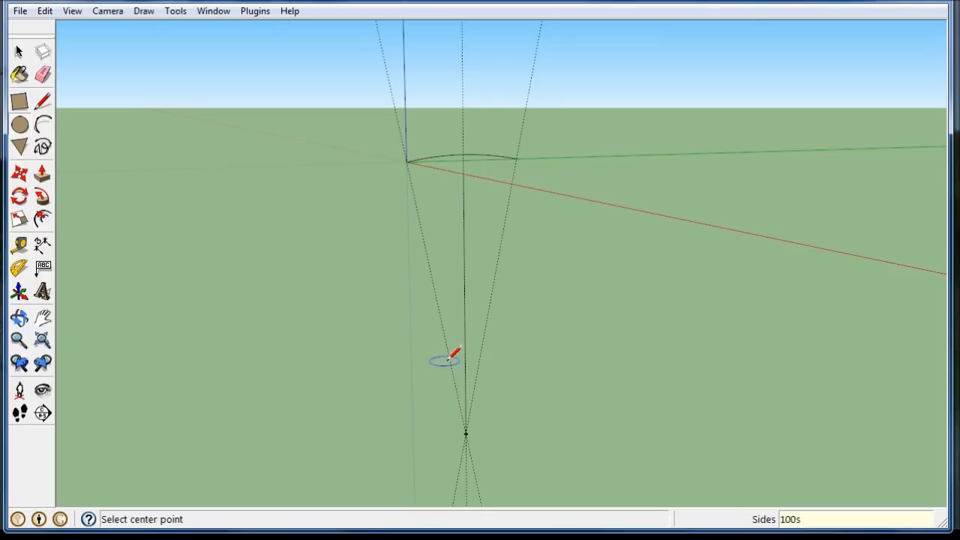
pyautogui.click(465, 433)
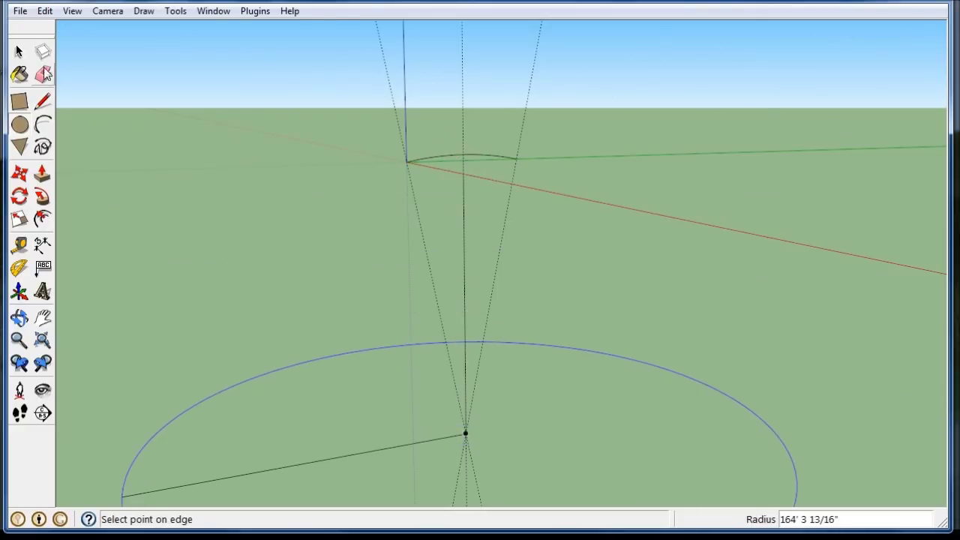
pyautogui.click(19, 318)
pyautogui.moveTo(587, 395); pyautogui.dragTo(525, 361)
pyautogui.press('c')
pyautogui.click(469, 443)
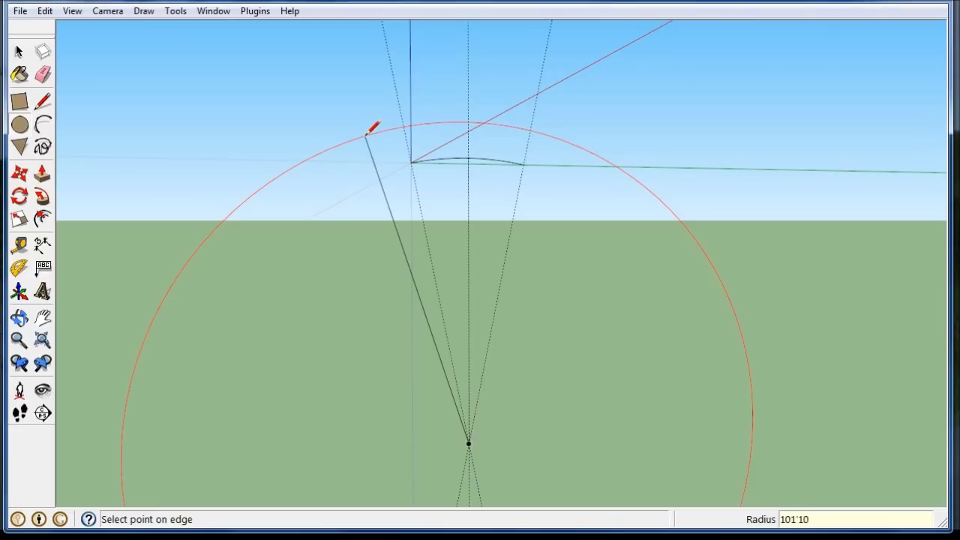
pyautogui.click(366, 135)
pyautogui.scroll(4, 415, 154)
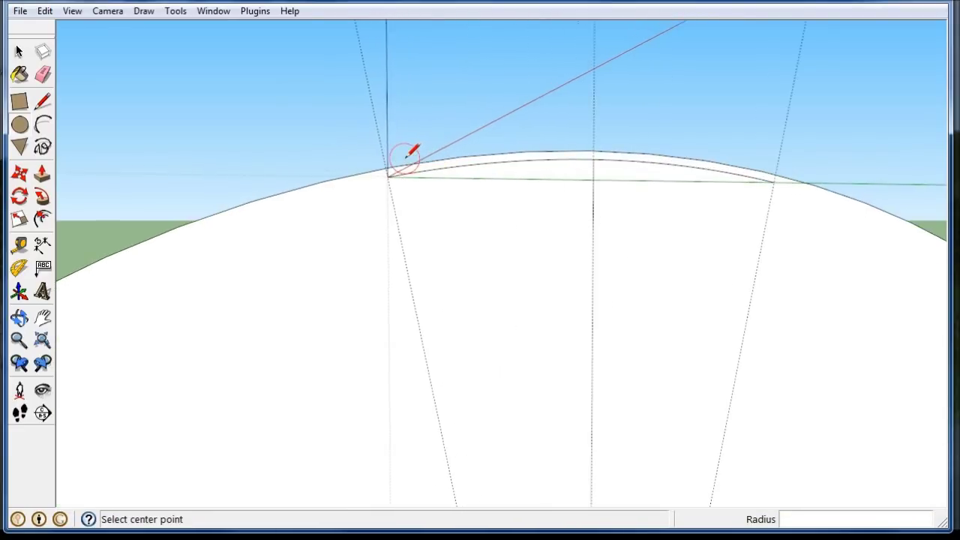
pyautogui.scroll(3, 398, 154)
pyautogui.moveTo(388, 157); pyautogui.dragTo(627, 250, button='middle')
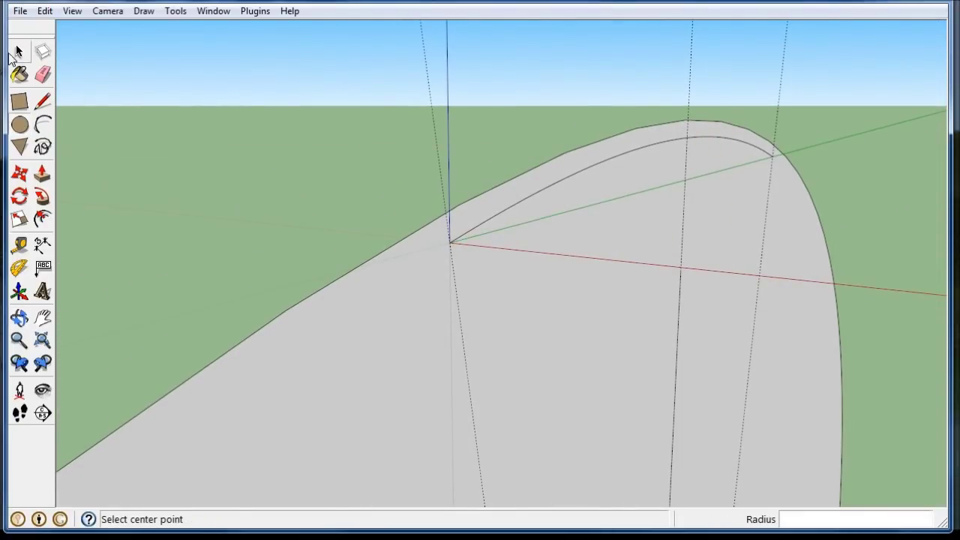
pyautogui.click(19, 52)
pyautogui.click(374, 257)
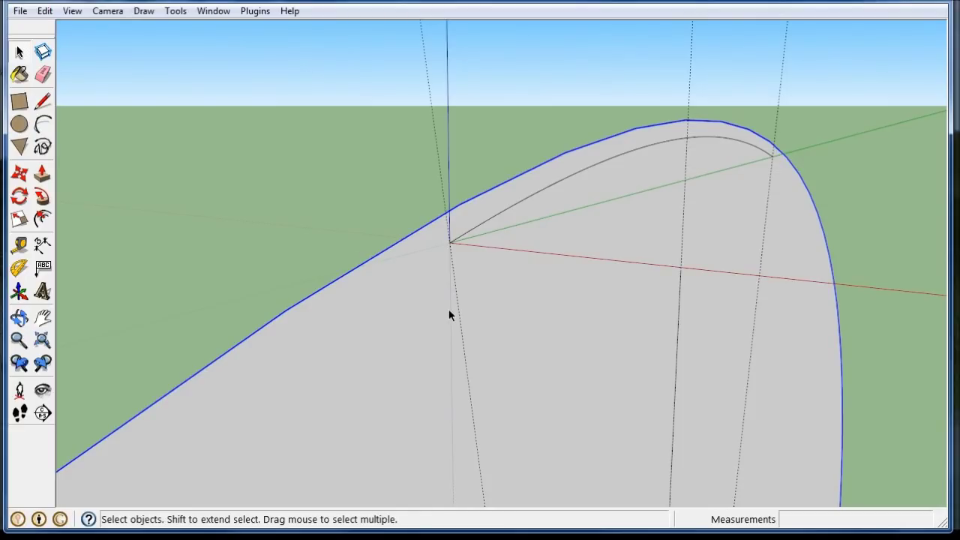
pyautogui.click(897, 407)
pyautogui.click(796, 418)
pyautogui.doubleClick(831, 424)
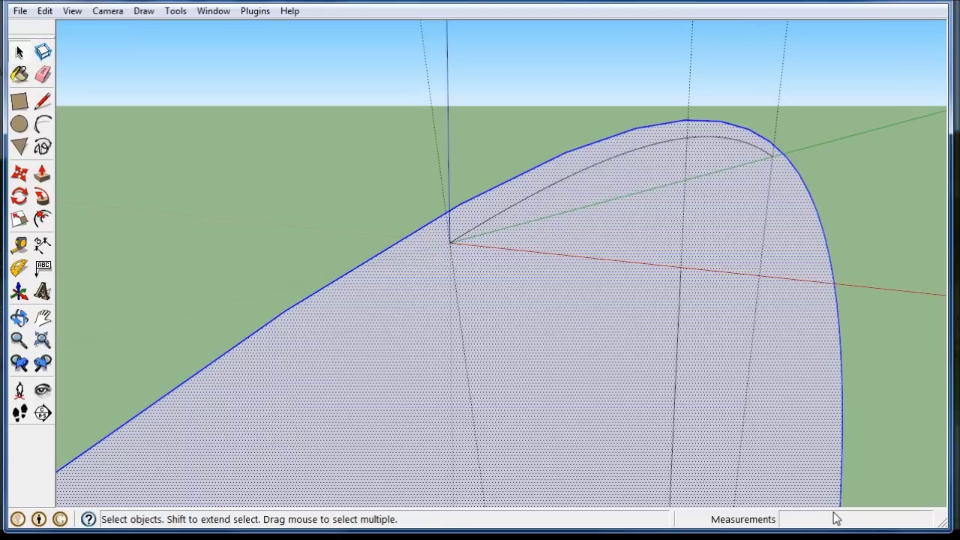
pyautogui.press('s')
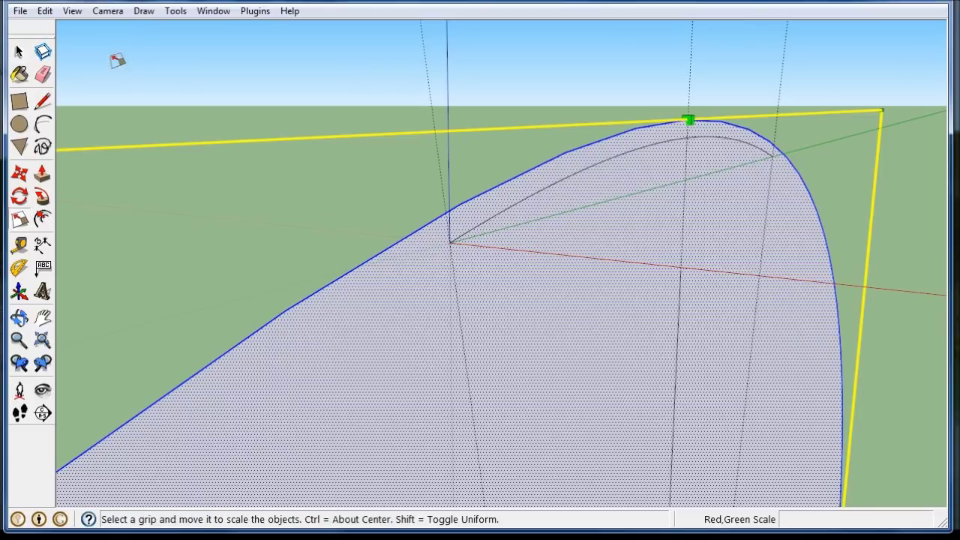
pyautogui.click(19, 50)
pyautogui.click(390, 142)
# Open Entity Info for the circle's edge and set its segments to 300.
pyautogui.moveTo(434, 304); pyautogui.dragTo(373, 313, button='middle')
pyautogui.click(366, 318)
pyautogui.click(255, 11)
pyautogui.moveTo(213, 10)
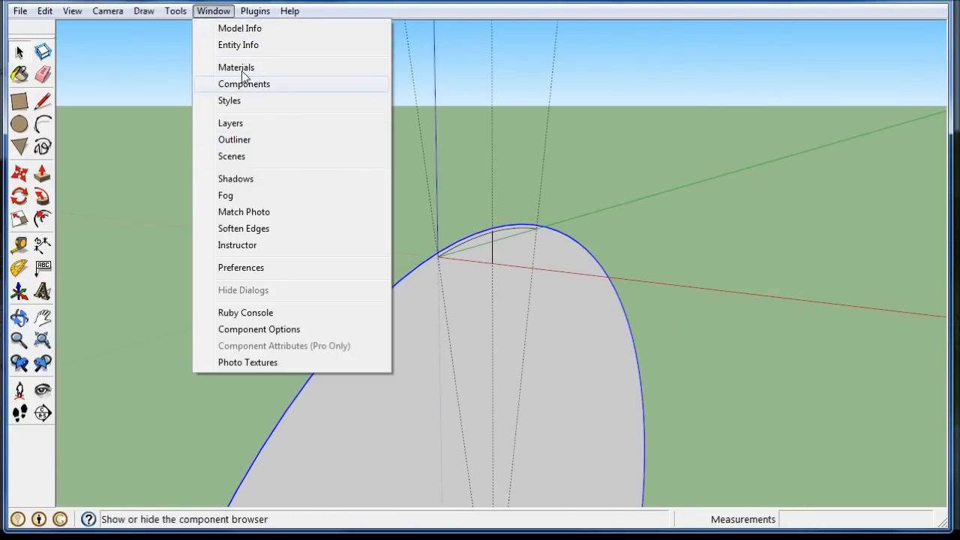
pyautogui.click(248, 44)
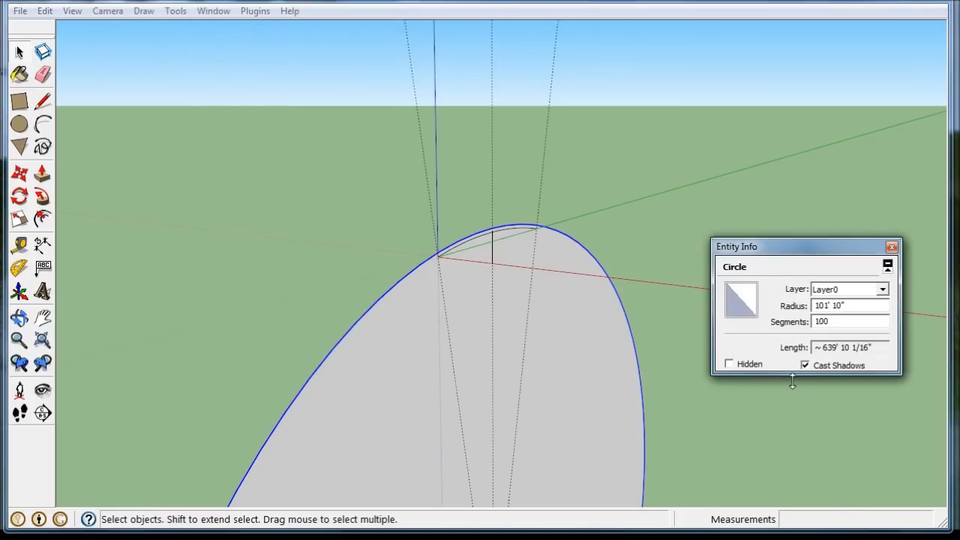
pyautogui.moveTo(842, 321); pyautogui.dragTo(808, 330)
pyautogui.scroll(5, 386, 275)
pyautogui.click(394, 201)
# Try the circle with 20 and with 30 segments.
pyautogui.moveTo(861, 321); pyautogui.dragTo(802, 330)
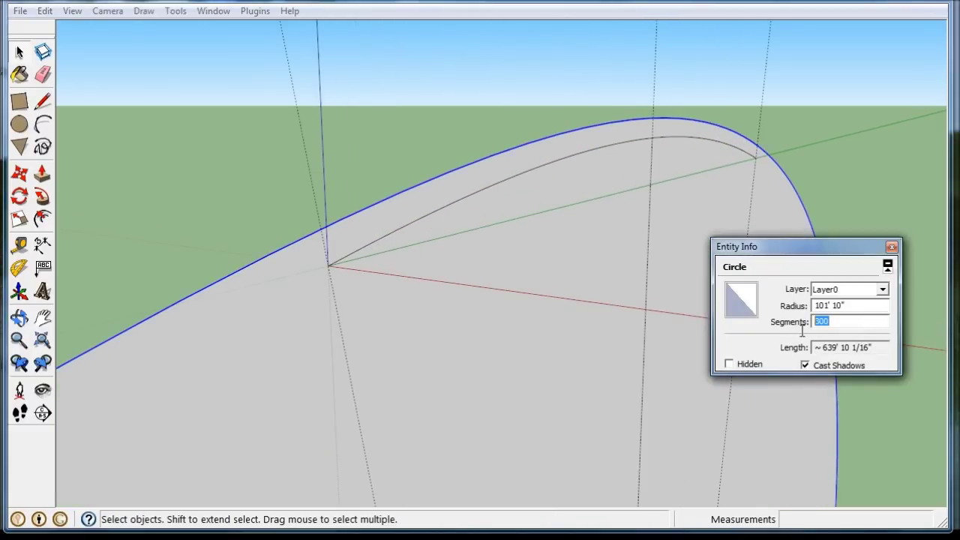
pyautogui.press('Return')
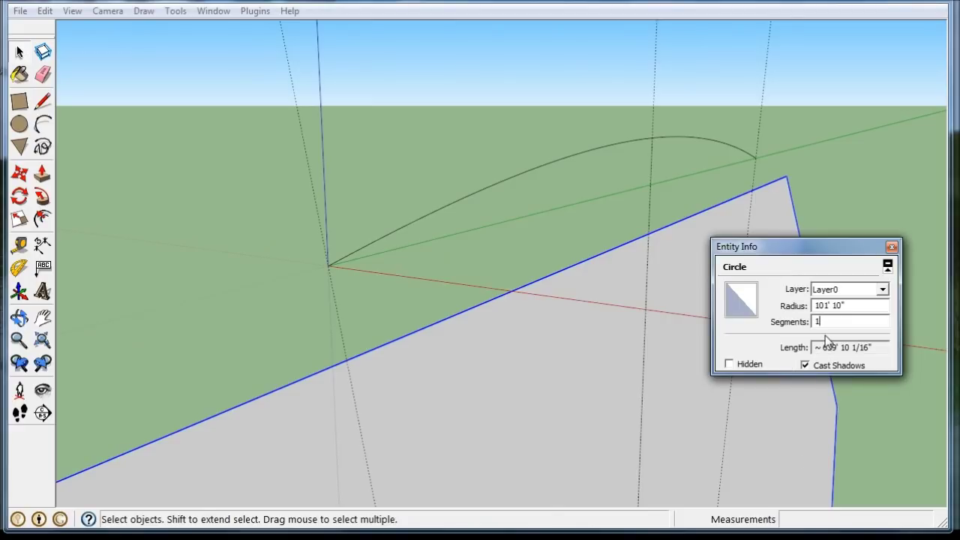
pyautogui.write('20')
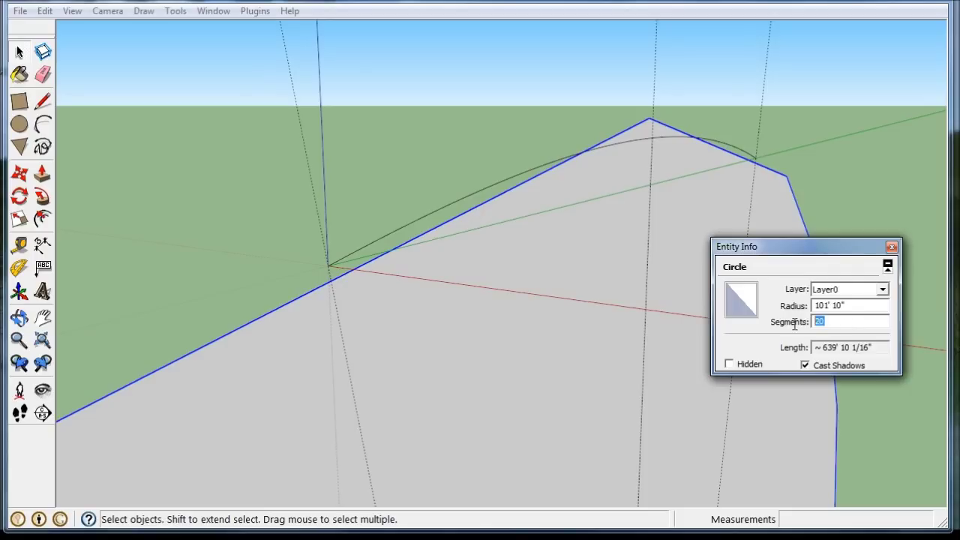
pyautogui.press('Return')
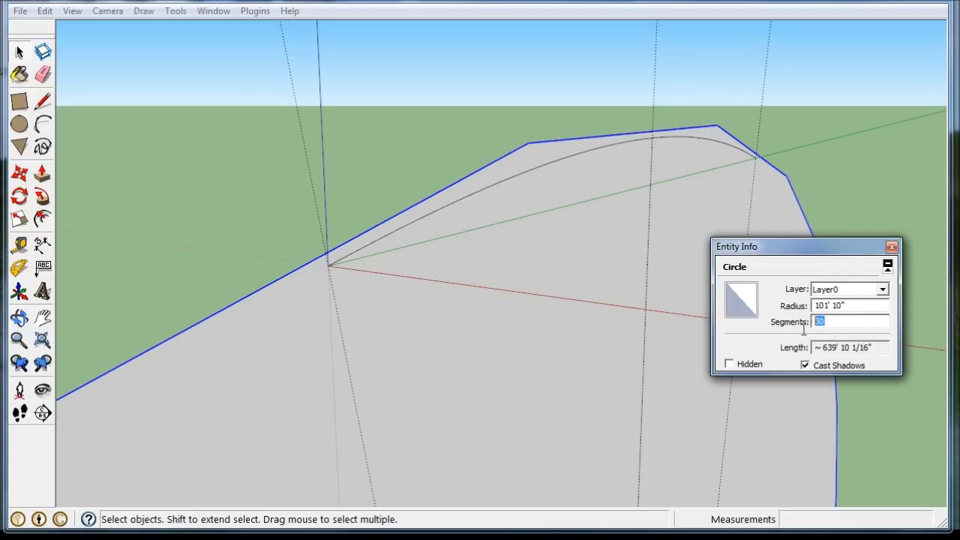
# Set the circle back to 300 segments, deselect it and close Entity Info.
pyautogui.write('300')
pyautogui.press('Return')
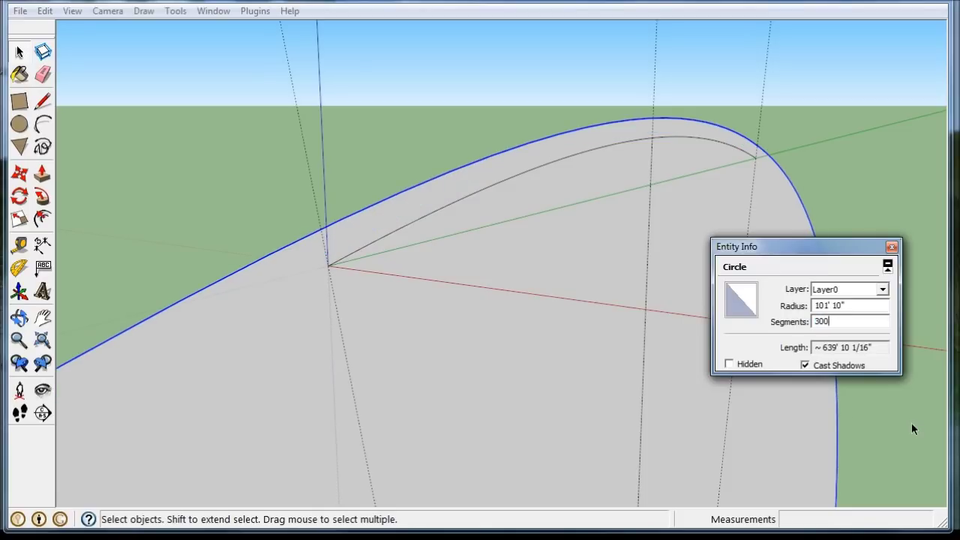
pyautogui.click(263, 139)
pyautogui.moveTo(263, 140); pyautogui.dragTo(630, 199, button='middle')
pyautogui.click(891, 246)
# Draw a line along the guide from the arc's endpoint at the origin to the circle's edge.
pyautogui.scroll(-4, 437, 161)
pyautogui.scroll(4, 255, 193)
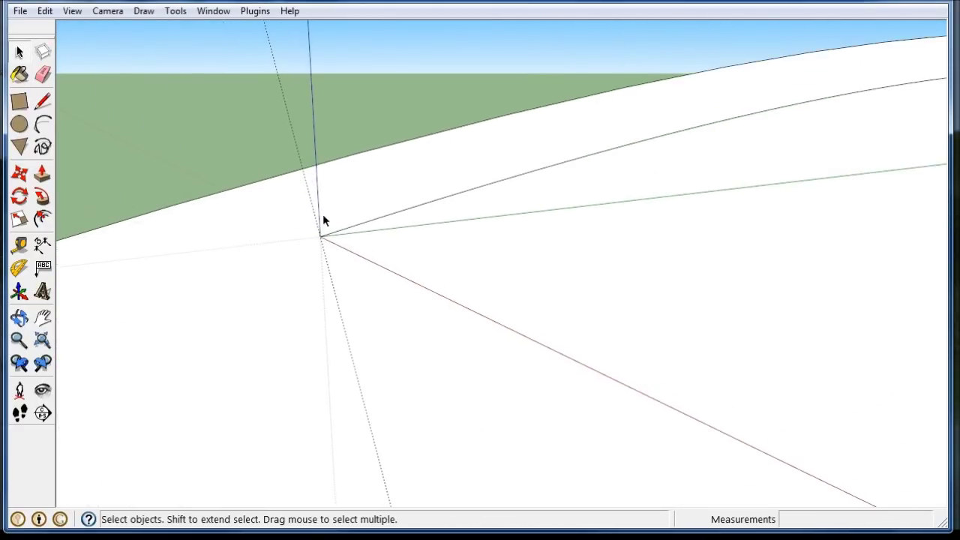
pyautogui.click(42, 102)
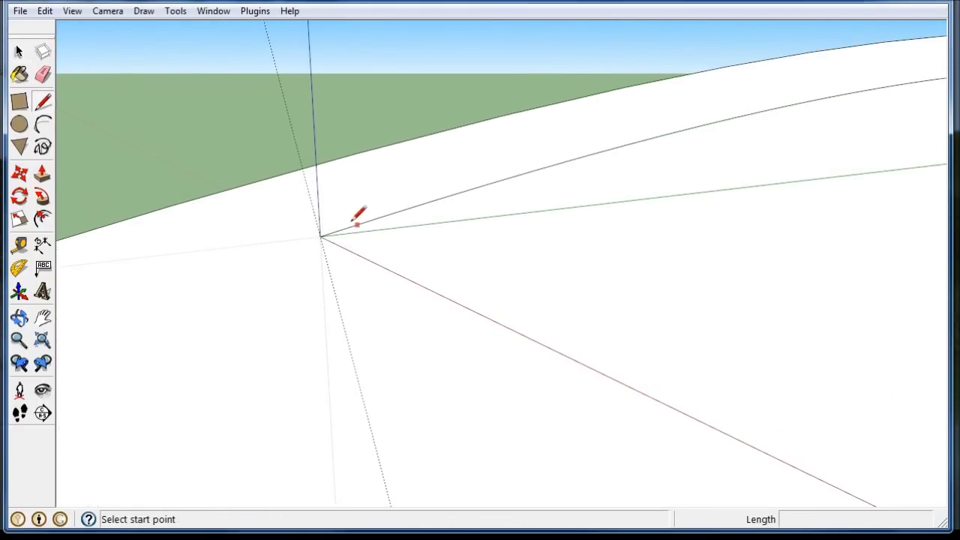
pyautogui.click(319, 236)
pyautogui.click(302, 169)
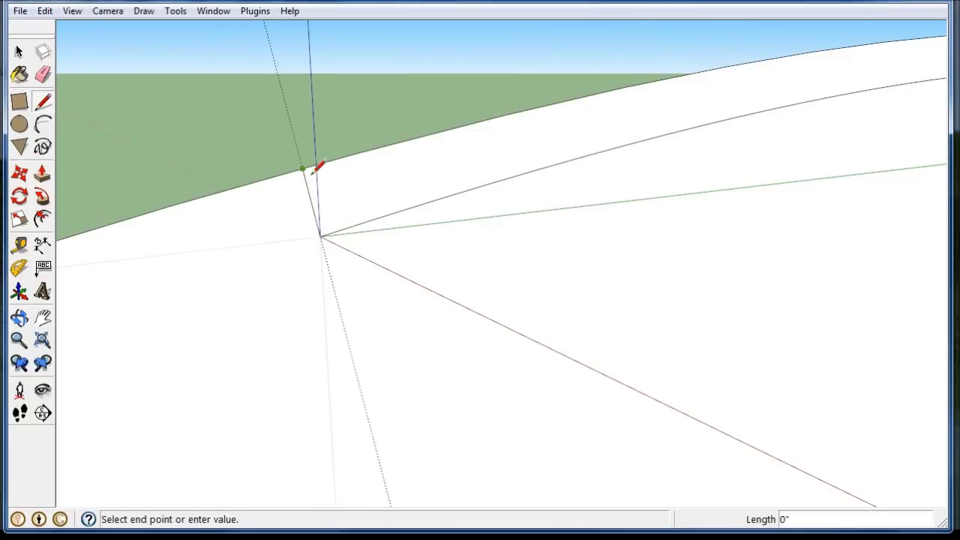
pyautogui.click(19, 51)
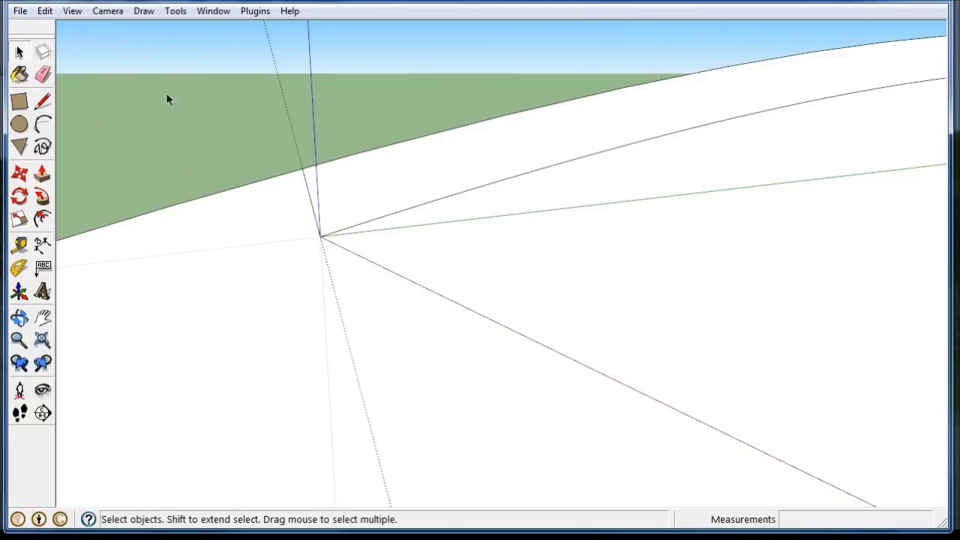
# Draw a line along the guide from the arc's far endpoint to the circle's edge.
pyautogui.scroll(-3, 172, 125)
pyautogui.moveTo(172, 126); pyautogui.dragTo(231, 147, button='middle')
pyautogui.click(42, 102)
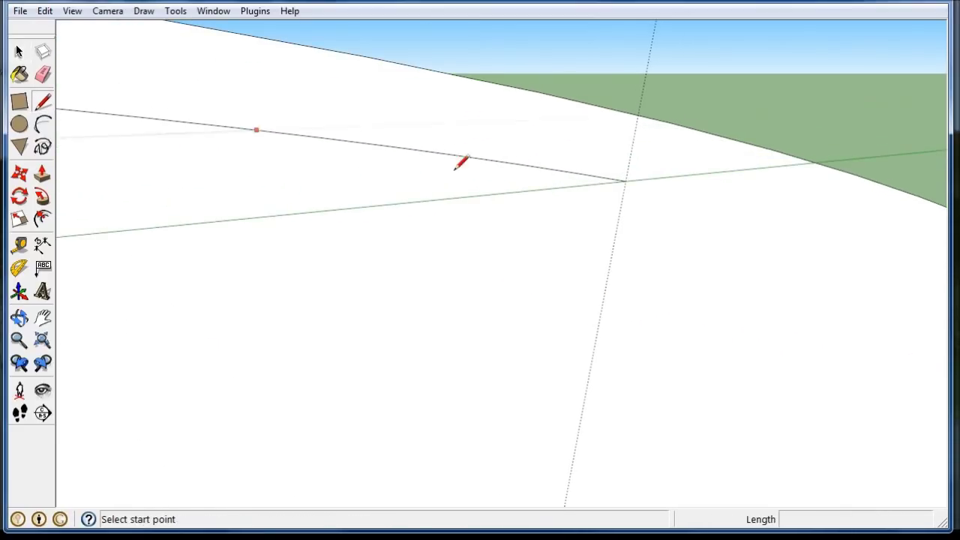
pyautogui.click(624, 181)
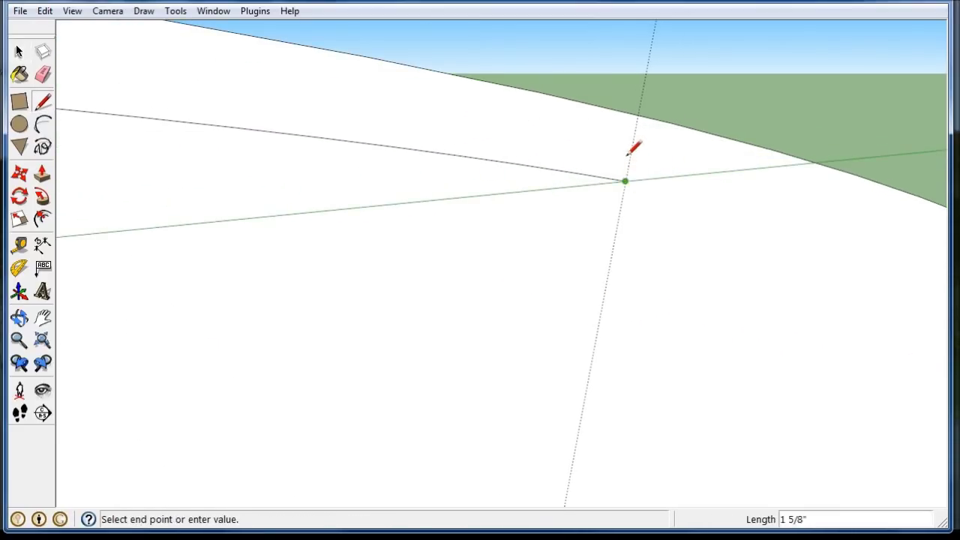
pyautogui.click(637, 113)
# Erase the remainder of the circle outside the two end lines, leaving only the curved beam profile.
pyautogui.scroll(-2, 388, 113)
pyautogui.moveTo(395, 105); pyautogui.dragTo(112, 90, button='middle')
pyautogui.scroll(-2, 685, 146)
pyautogui.click(42, 73)
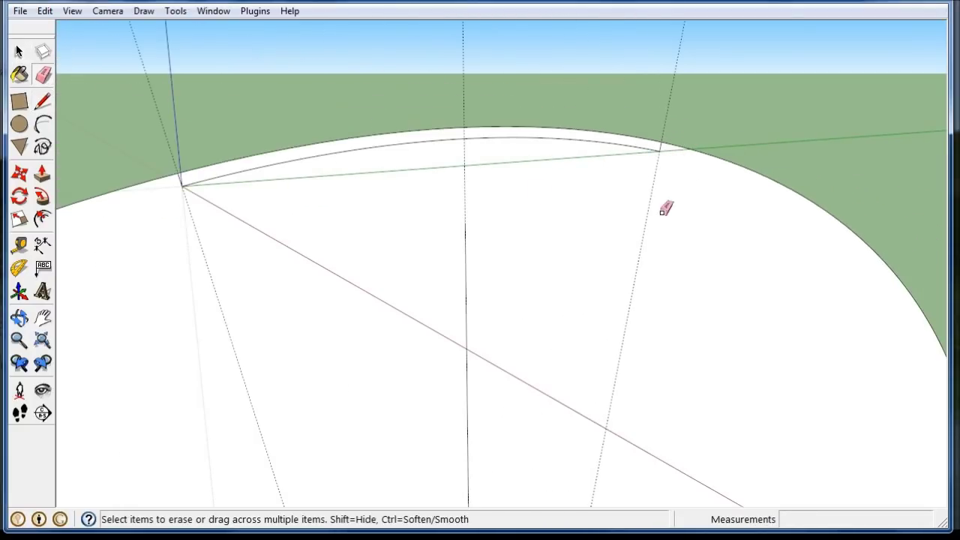
pyautogui.click(714, 169)
# Push/Pull the curved beam profile to a thickness of 3".
pyautogui.moveTo(212, 222)
pyautogui.mouseDown(button='middle')
pyautogui.moveTo(403, 255)
pyautogui.moveTo(316, 252)
pyautogui.moveTo(312, 208)
pyautogui.moveTo(259, 293)
pyautogui.moveTo(398, 296)
pyautogui.moveTo(307, 264)
pyautogui.moveTo(107, 167)
pyautogui.mouseUp(button='middle')
pyautogui.click(42, 173)
pyautogui.moveTo(575, 231); pyautogui.dragTo(545, 268, button='middle')
pyautogui.click(540, 242)
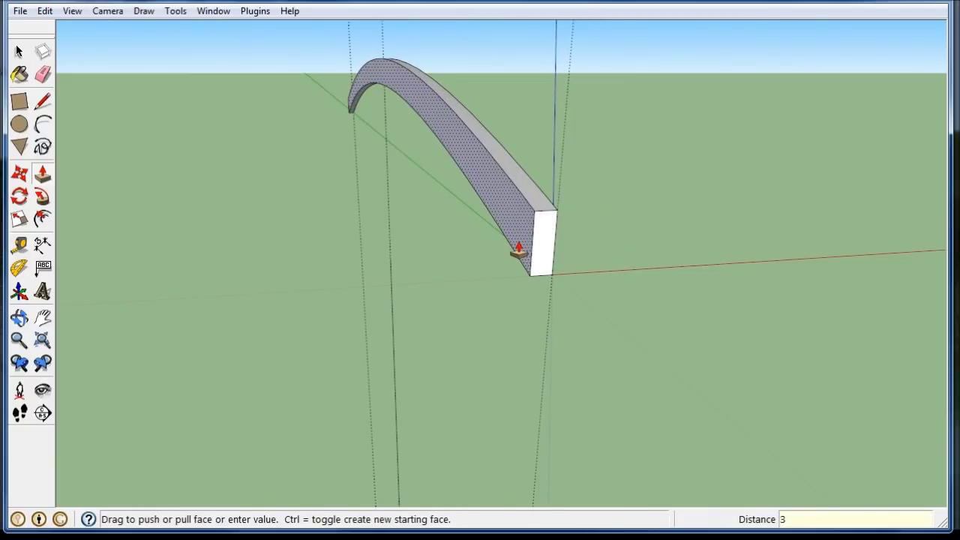
pyautogui.write('3')
pyautogui.press('Return')
pyautogui.click(19, 51)
# Make the whole curved beam a component named "arch beam".
pyautogui.moveTo(660, 289); pyautogui.dragTo(589, 357, button='middle')
pyautogui.moveTo(471, 352); pyautogui.dragTo(575, 200, button='middle')
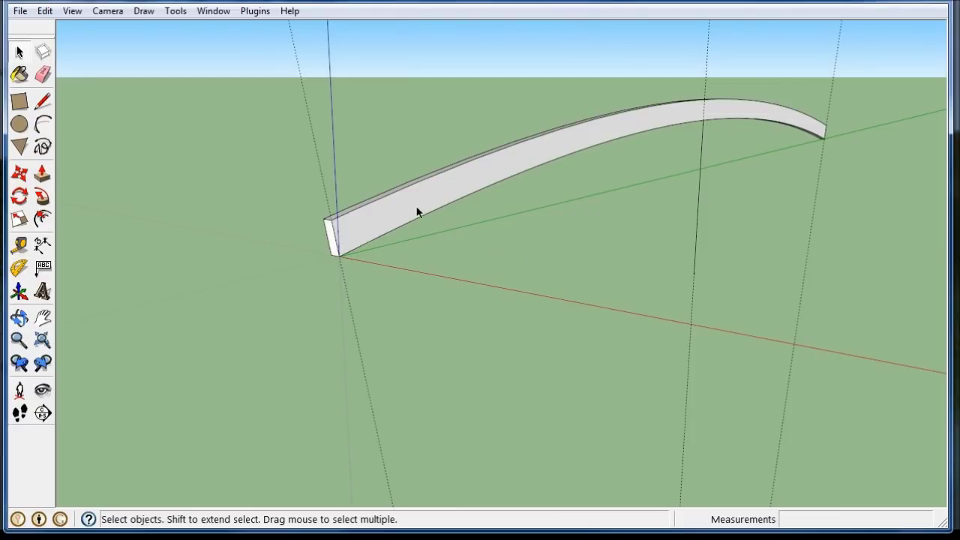
pyautogui.tripleClick(379, 214)
pyautogui.rightClick(389, 215)
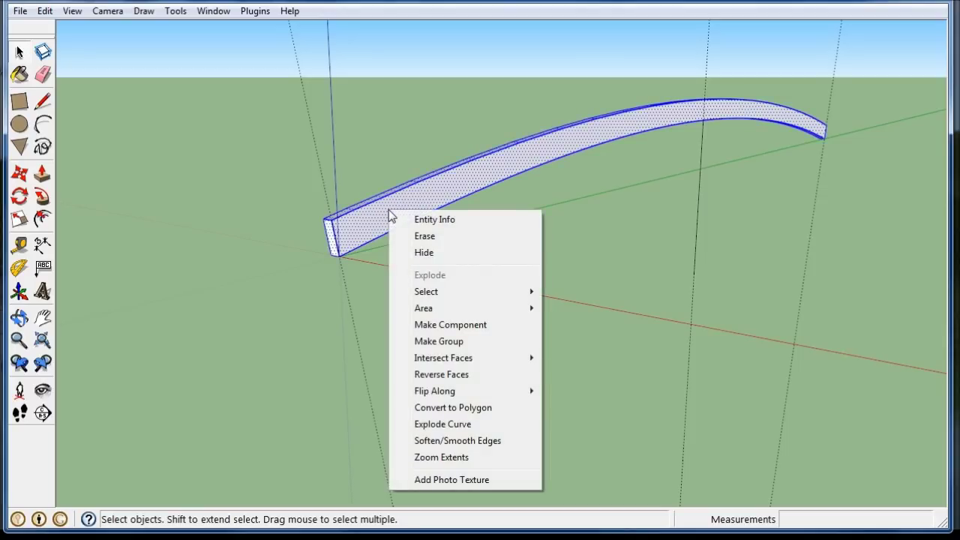
pyautogui.click(484, 325)
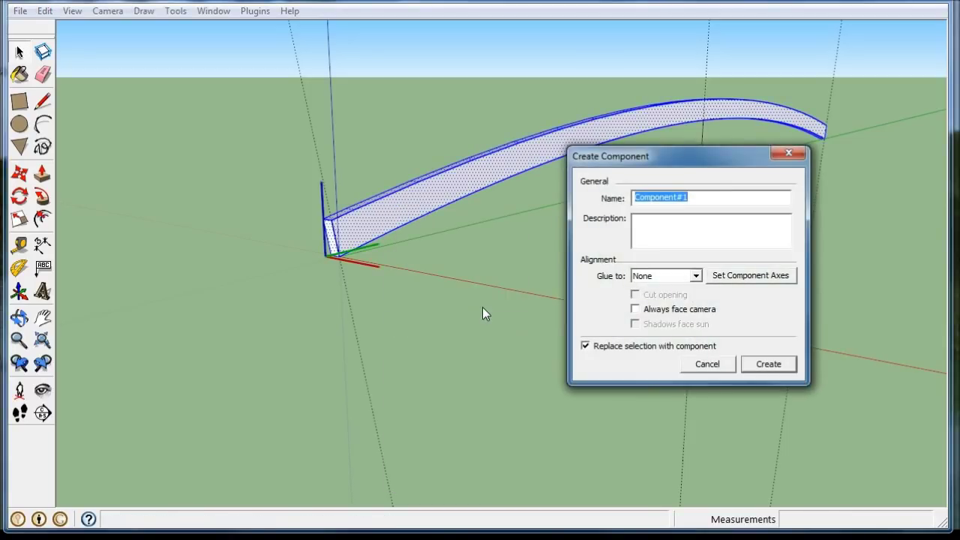
pyautogui.write('arch beam')
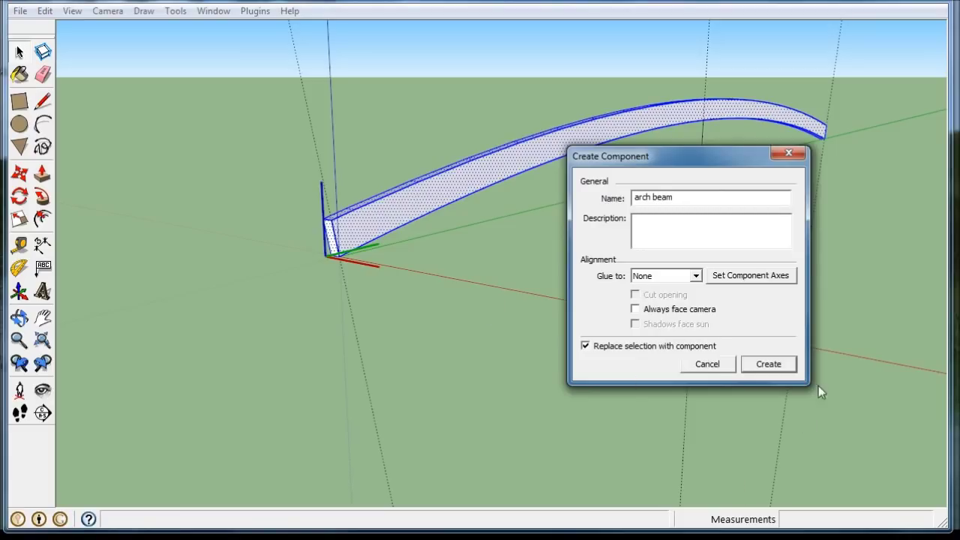
pyautogui.click(769, 365)
# Copy the arch beam component 9.75' along the red axis, away from the origin.
pyautogui.moveTo(335, 293); pyautogui.dragTo(495, 309, button='middle')
pyautogui.moveTo(712, 260); pyautogui.dragTo(760, 315, button='middle')
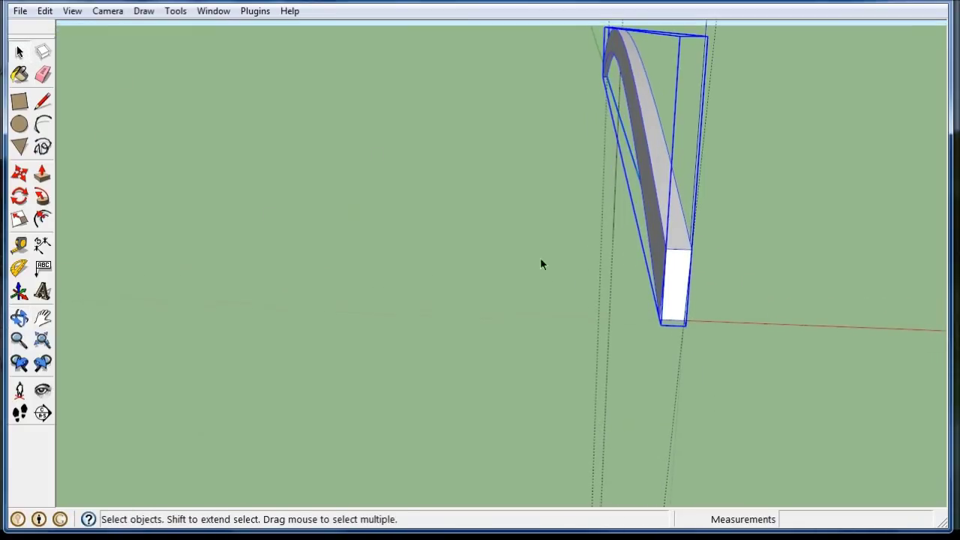
pyautogui.click(19, 174)
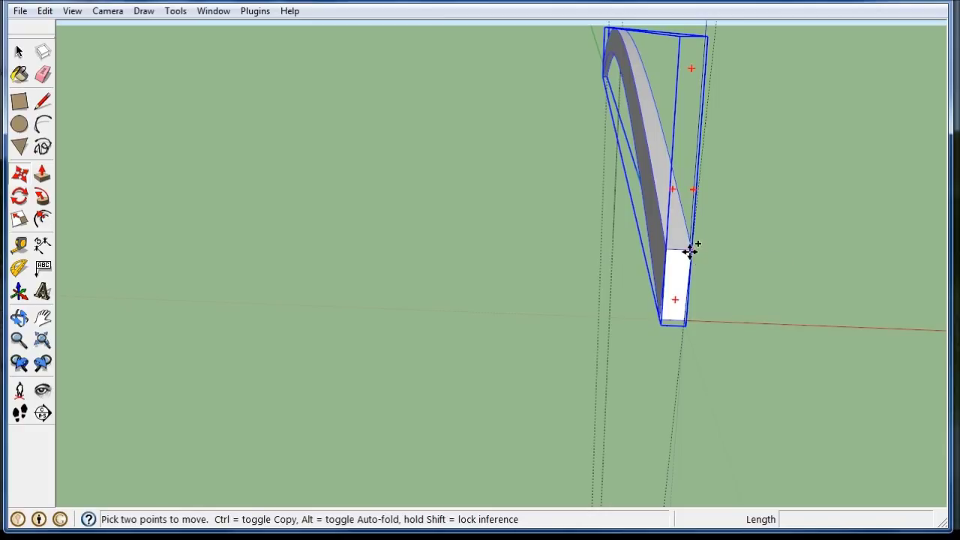
pyautogui.click(688, 253)
pyautogui.press('ctrl')
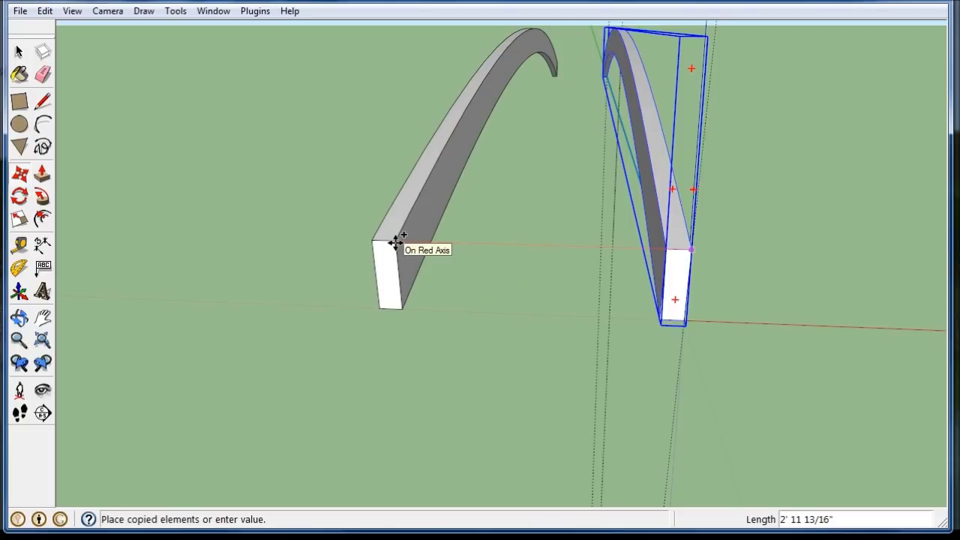
pyautogui.write('9')
pyautogui.press('Return')
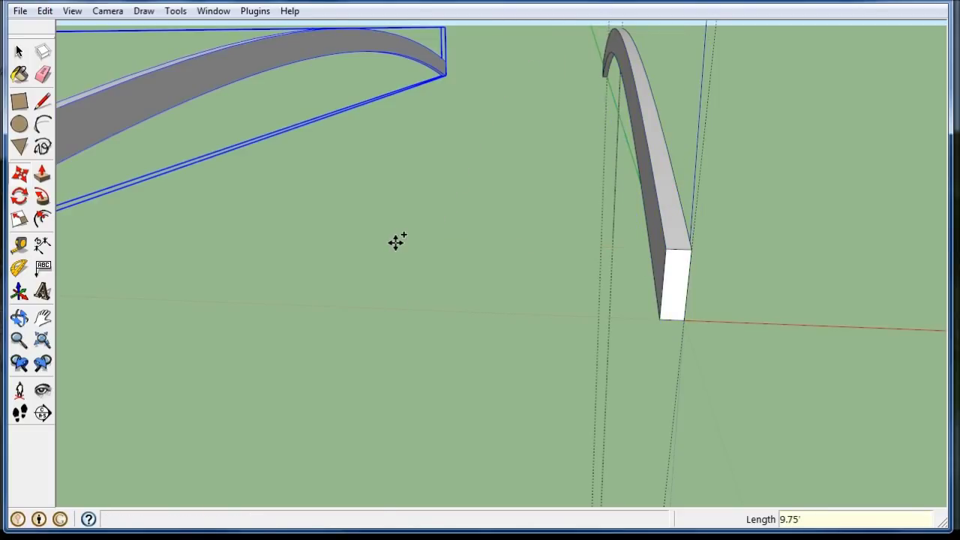
# Divide the copy distance by 2 to place a third arch beam midway between the two, and clear the selection.
pyautogui.scroll(-5, 520, 173)
pyautogui.moveTo(514, 176); pyautogui.dragTo(442, 230, button='middle')
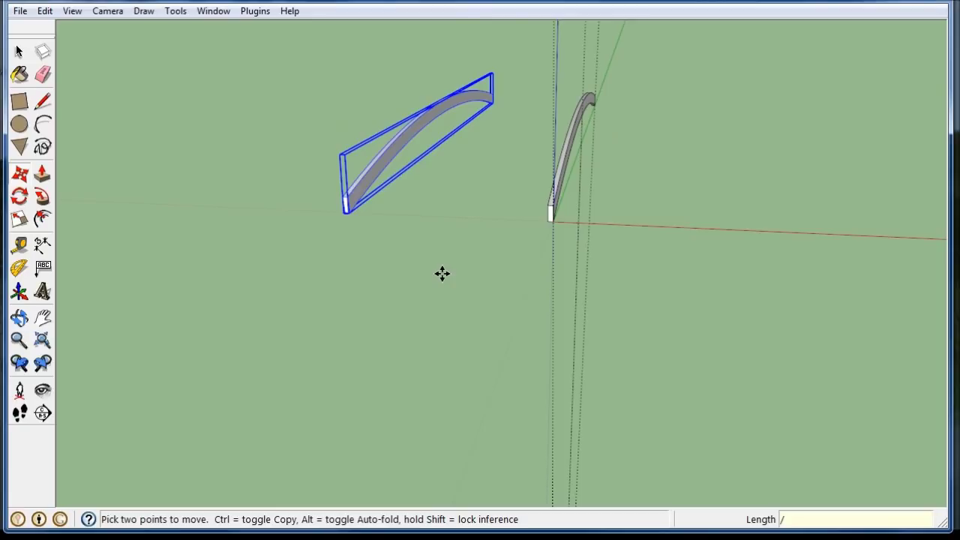
pyautogui.press('Return')
pyautogui.click(18, 51)
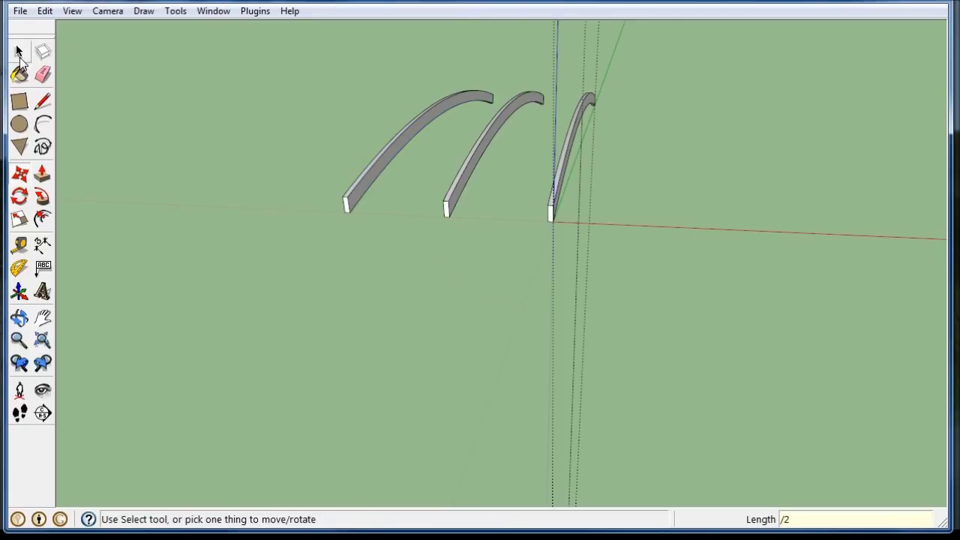
pyautogui.click(381, 149)
pyautogui.click(622, 243)
# Examine the three arch beams and their end faces from several angles, ending close to the outermost copy's end.
pyautogui.moveTo(642, 178); pyautogui.dragTo(367, 30, button='middle')
pyautogui.scroll(2, 388, 77)
pyautogui.moveTo(630, 285); pyautogui.dragTo(597, 276, button='middle')
pyautogui.scroll(2, 530, 279)
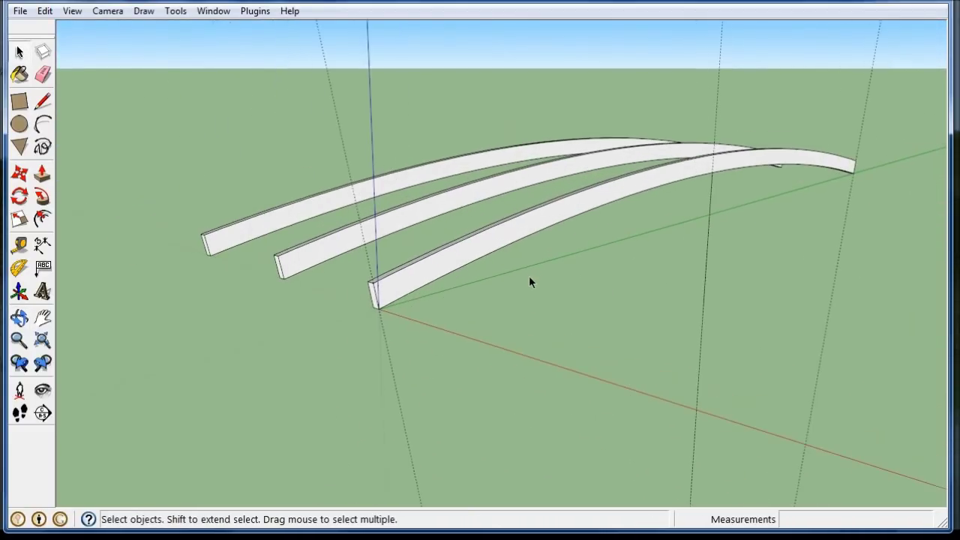
pyautogui.moveTo(529, 279); pyautogui.dragTo(551, 279, button='middle')
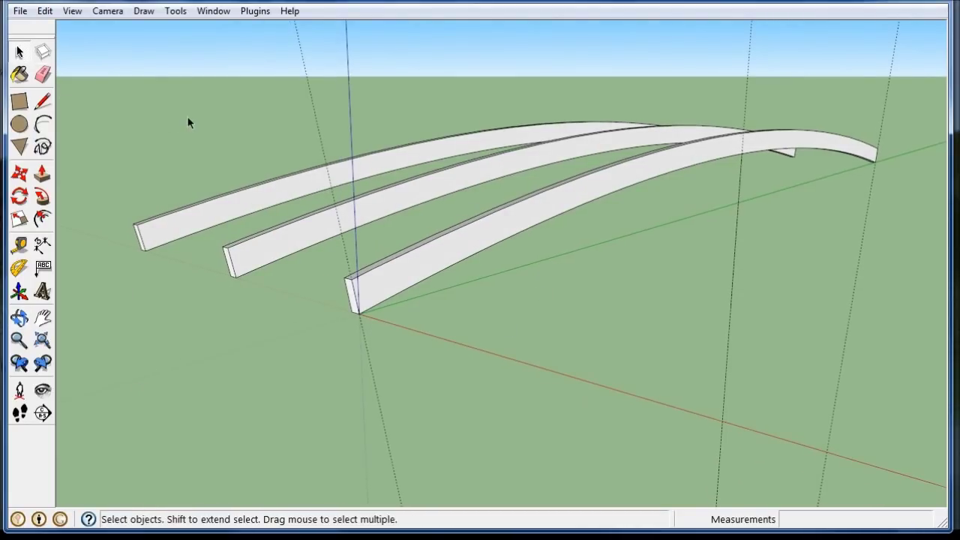
pyautogui.scroll(2, 136, 236)
pyautogui.moveTo(146, 249); pyautogui.dragTo(383, 274, button='middle')
pyautogui.scroll(4, 82, 239)
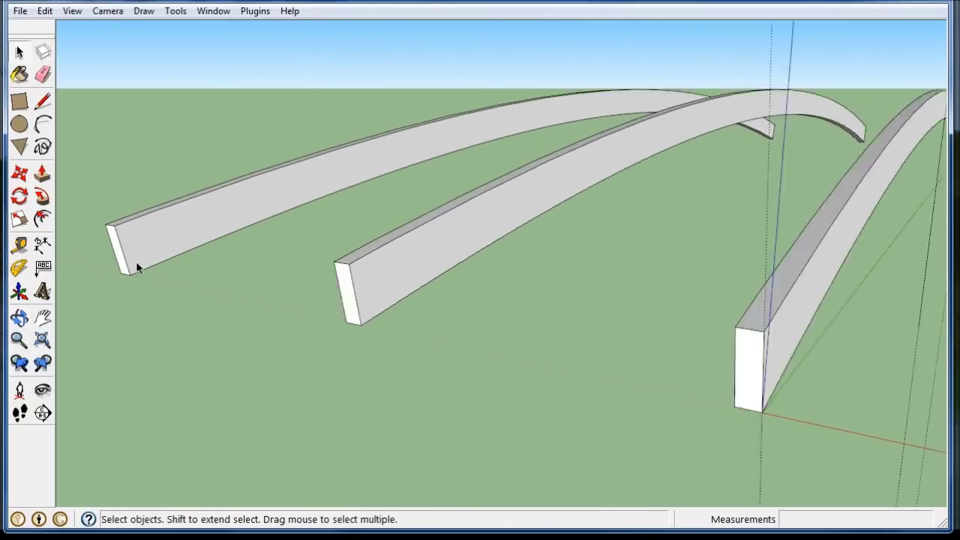
pyautogui.scroll(1, 80, 238)
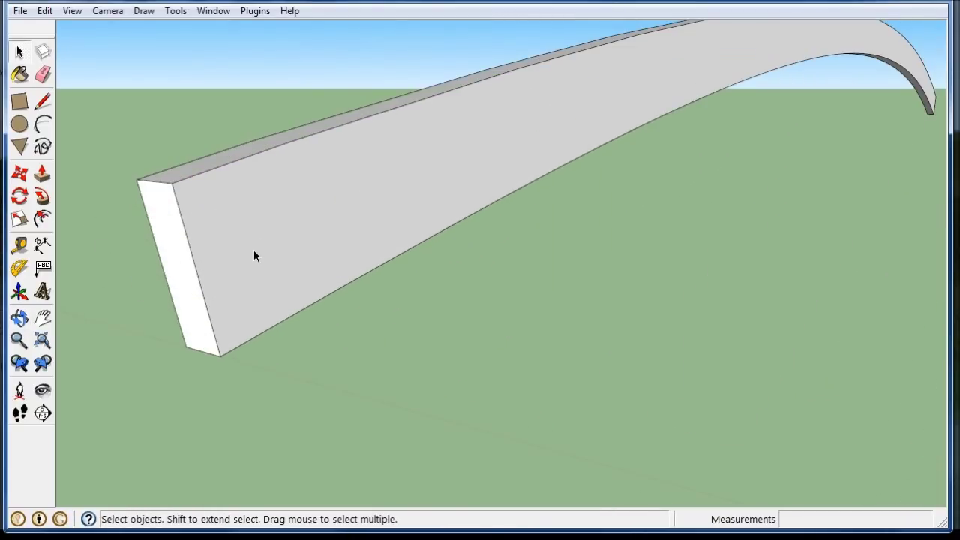
pyautogui.scroll(-2, 257, 247)
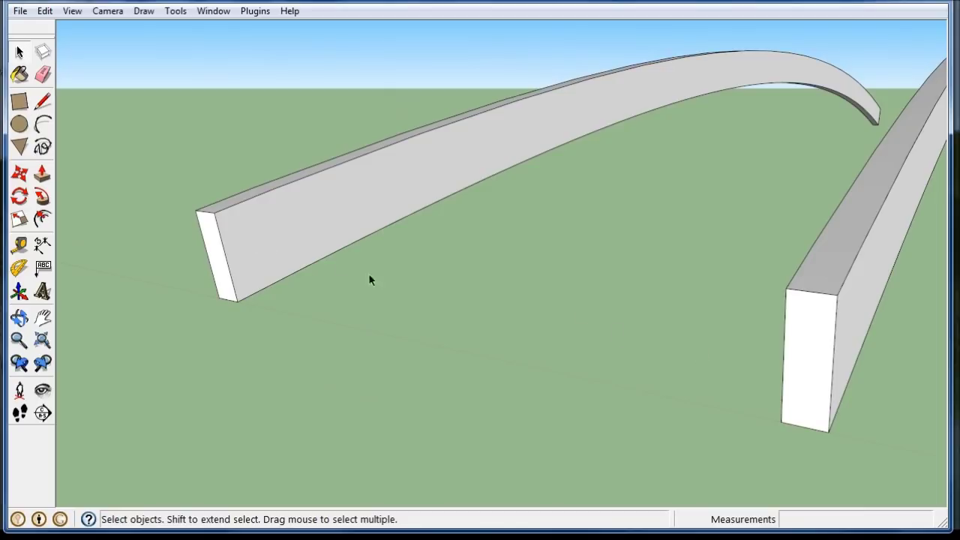
pyautogui.scroll(-2, 208, 225)
pyautogui.moveTo(207, 225); pyautogui.dragTo(428, 268, button='middle')
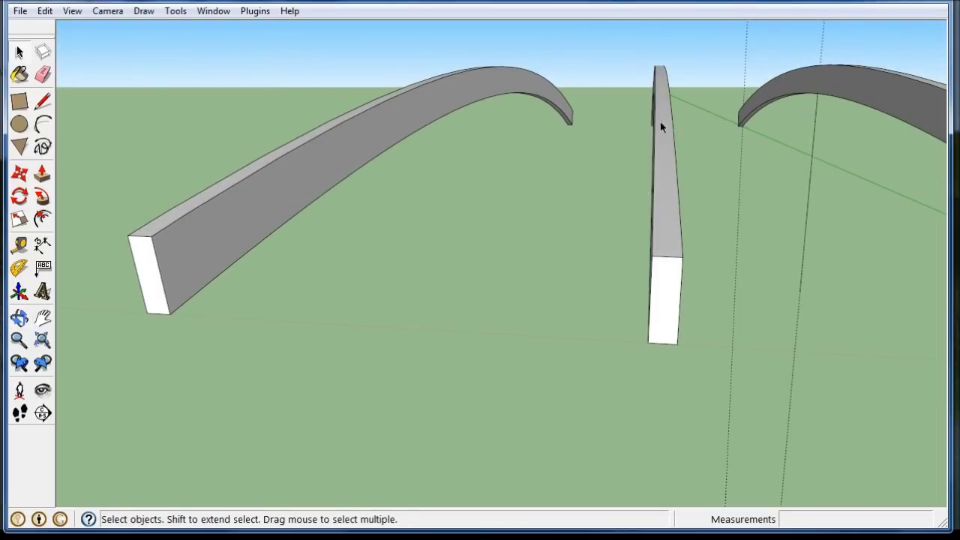
pyautogui.moveTo(690, 274); pyautogui.dragTo(701, 255, button='middle')
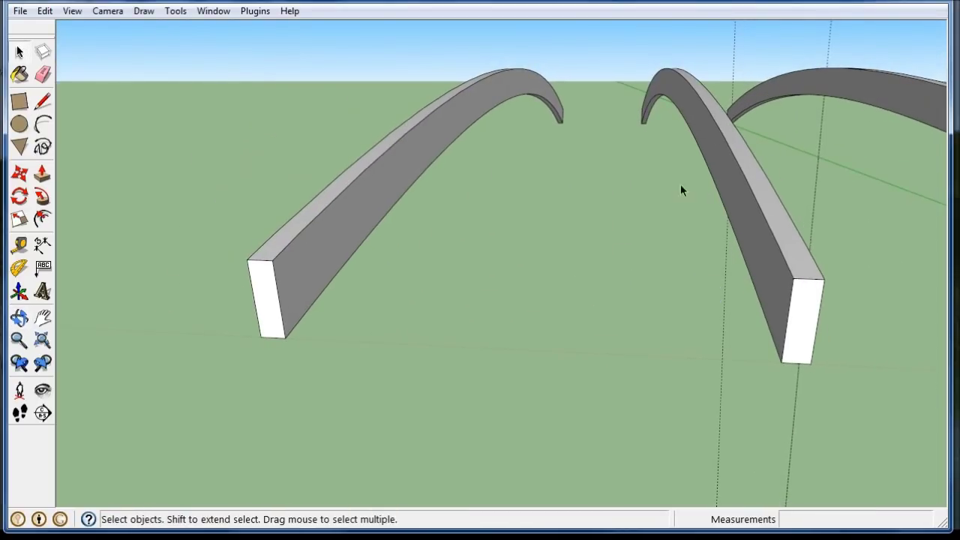
pyautogui.moveTo(722, 184); pyautogui.dragTo(527, 145, button='middle')
pyautogui.moveTo(559, 187); pyautogui.dragTo(398, 219, button='middle')
pyautogui.scroll(5, 107, 261)
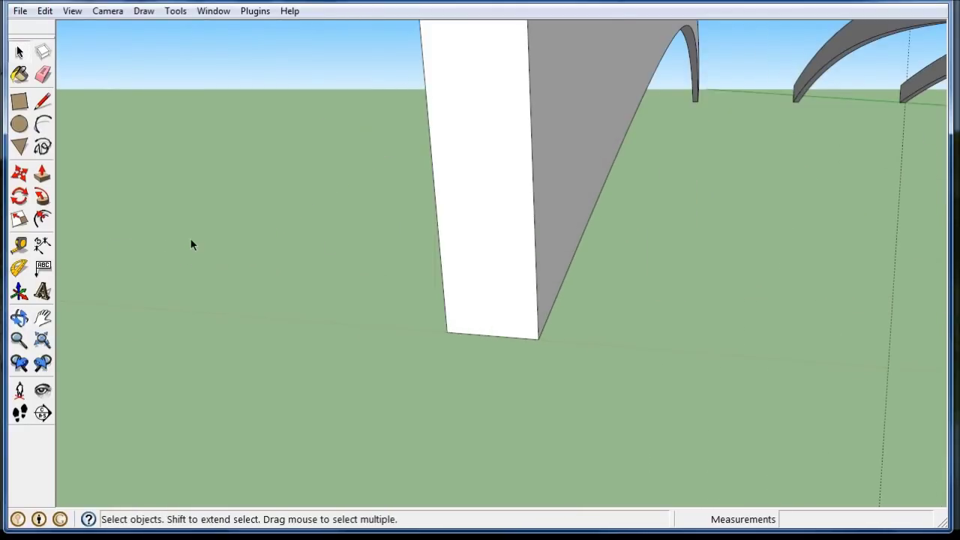
pyautogui.scroll(-3, 191, 245)
pyautogui.moveTo(293, 233); pyautogui.dragTo(236, 227, button='middle')
pyautogui.click(328, 196)
pyautogui.click(350, 272)
pyautogui.scroll(5, 349, 266)
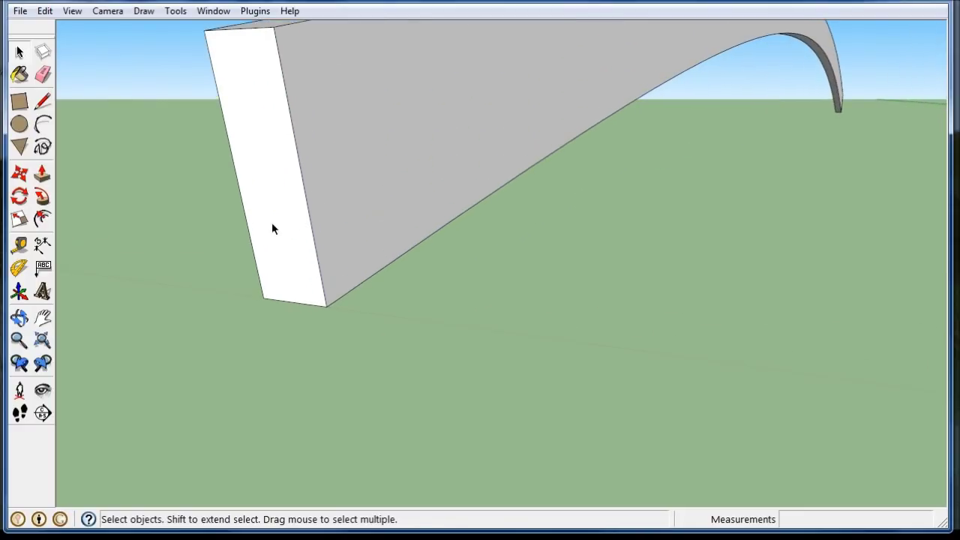
# Place a guide 1.5" from the end edge on the inner side face of the outermost beam.
pyautogui.click(19, 220)
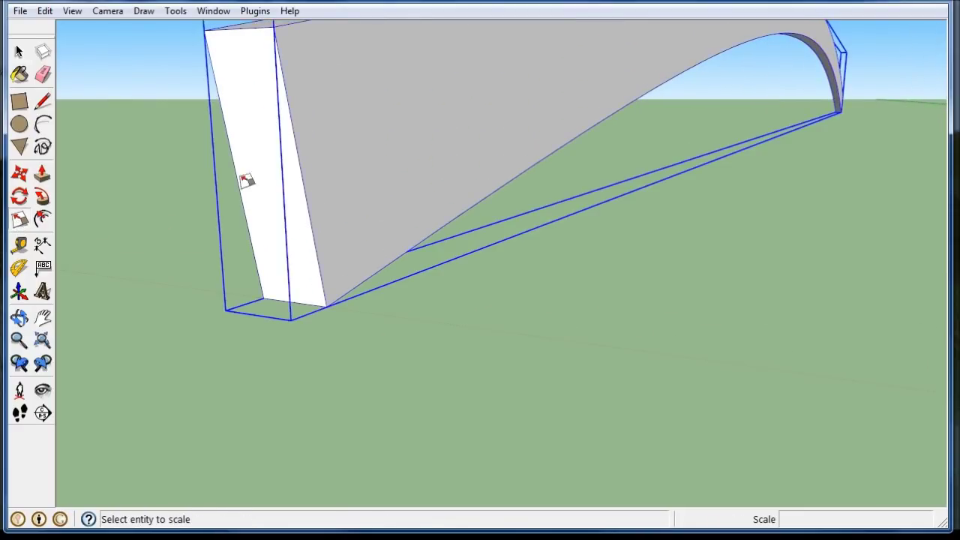
pyautogui.click(18, 250)
pyautogui.click(289, 107)
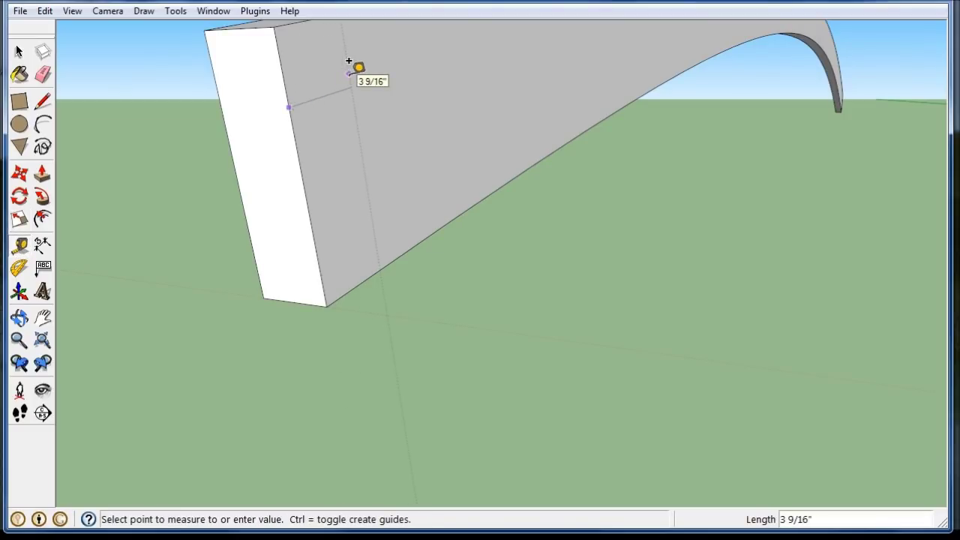
pyautogui.write('1.5')
pyautogui.press('Return')
pyautogui.moveTo(337, 199); pyautogui.dragTo(253, 286, button='middle')
pyautogui.scroll(4, 255, 278)
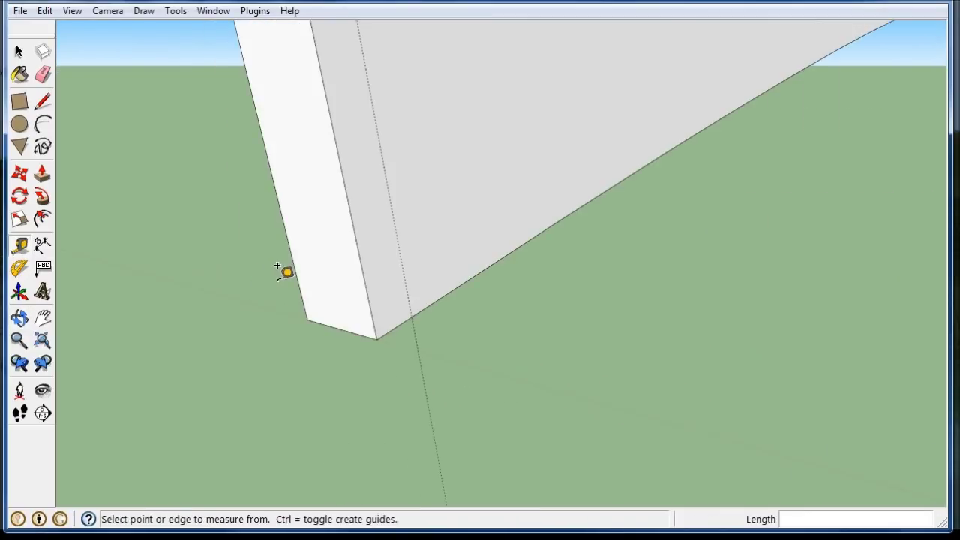
# Outline a closed 1 1/2" wide strip between the outermost beam's end edge and the guide on its inner side face.
pyautogui.scroll(-2, 280, 270)
pyautogui.press('space')
pyautogui.click(429, 195)
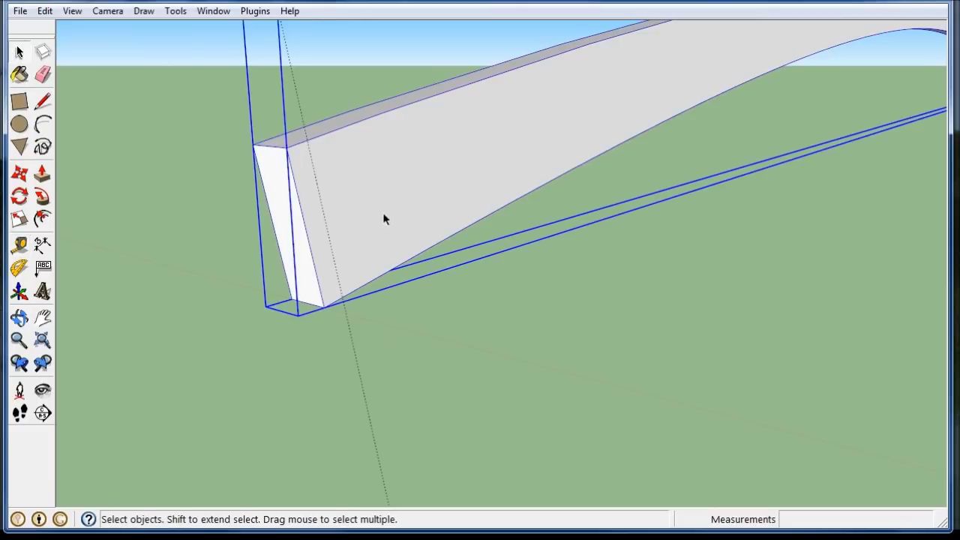
pyautogui.click(437, 304)
pyautogui.scroll(2, 320, 179)
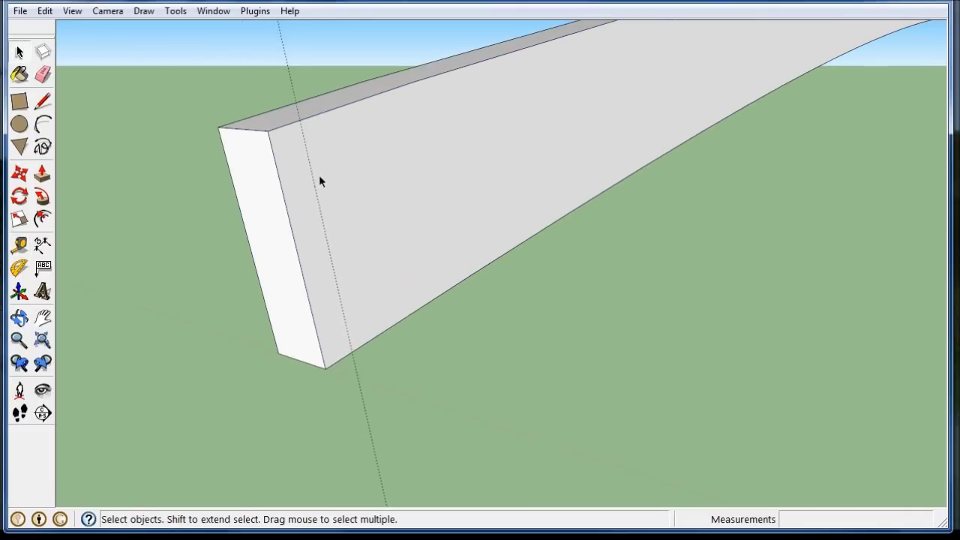
pyautogui.click(43, 102)
pyautogui.click(270, 130)
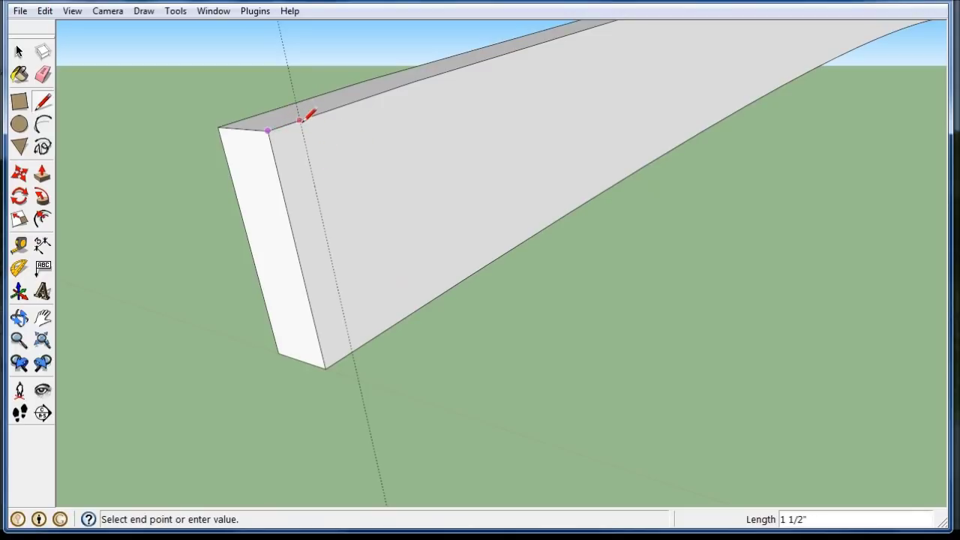
pyautogui.scroll(3, 301, 117)
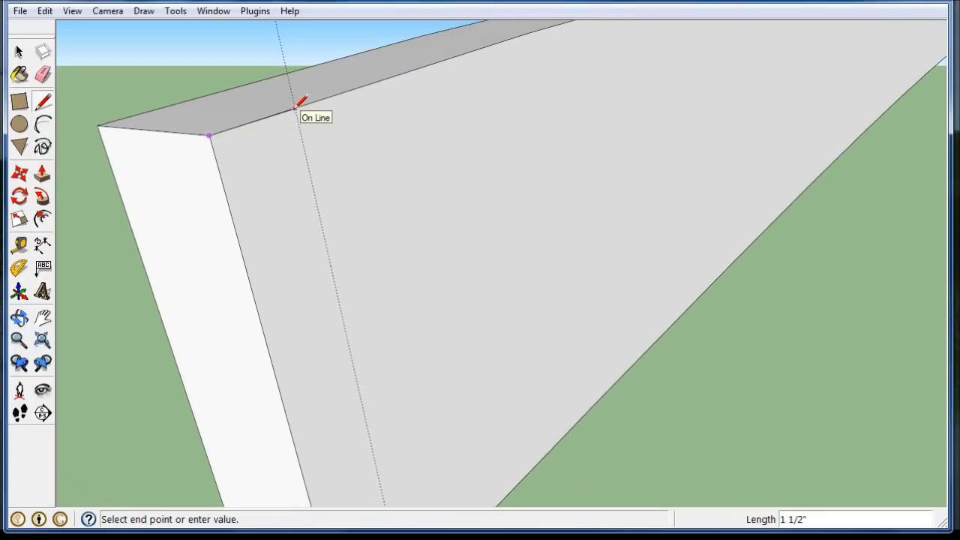
pyautogui.scroll(-3, 300, 101)
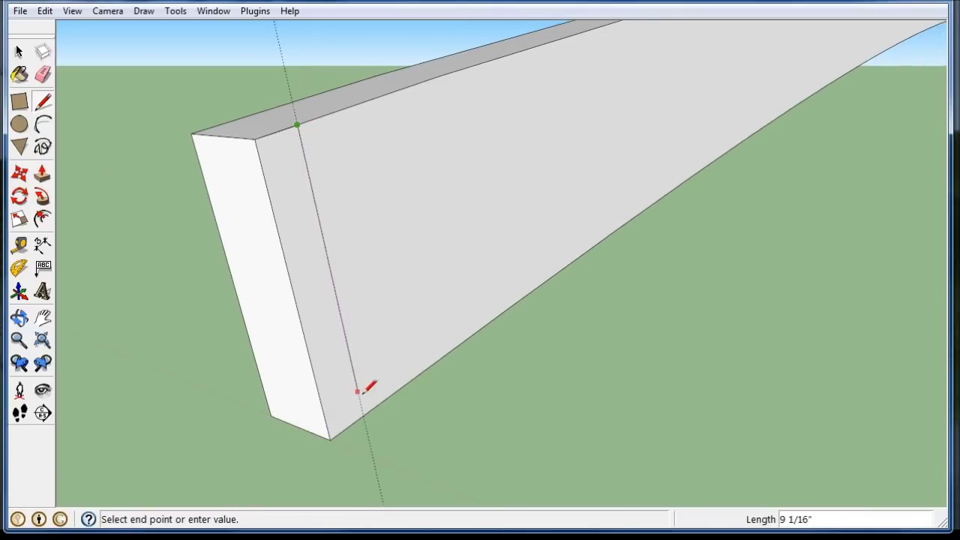
pyautogui.click(363, 415)
pyautogui.click(330, 438)
pyautogui.click(256, 139)
pyautogui.click(18, 51)
pyautogui.scroll(-3, 116, 105)
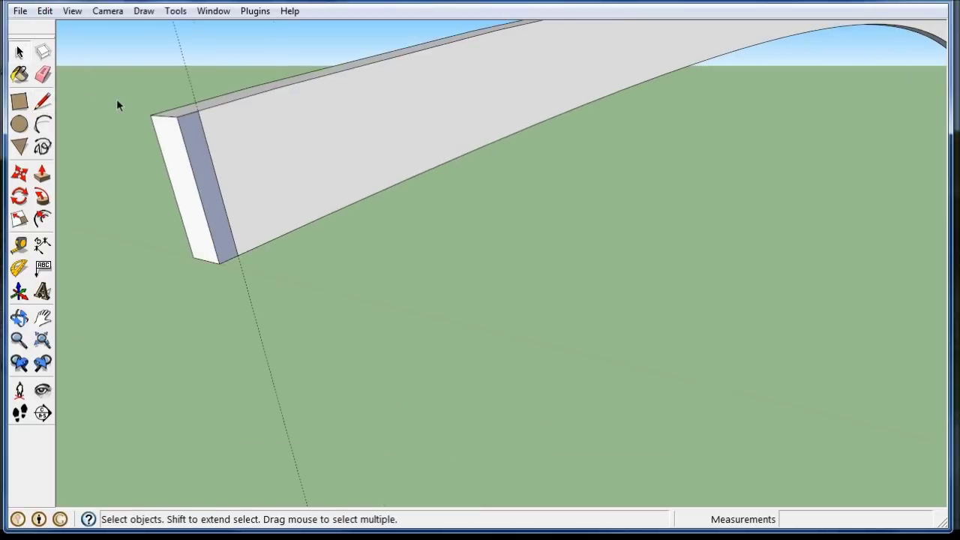
# Push/Pull the end strip 4' 7 1/2" across to the near face of the middle beam.
pyautogui.click(50, 172)
pyautogui.click(200, 153)
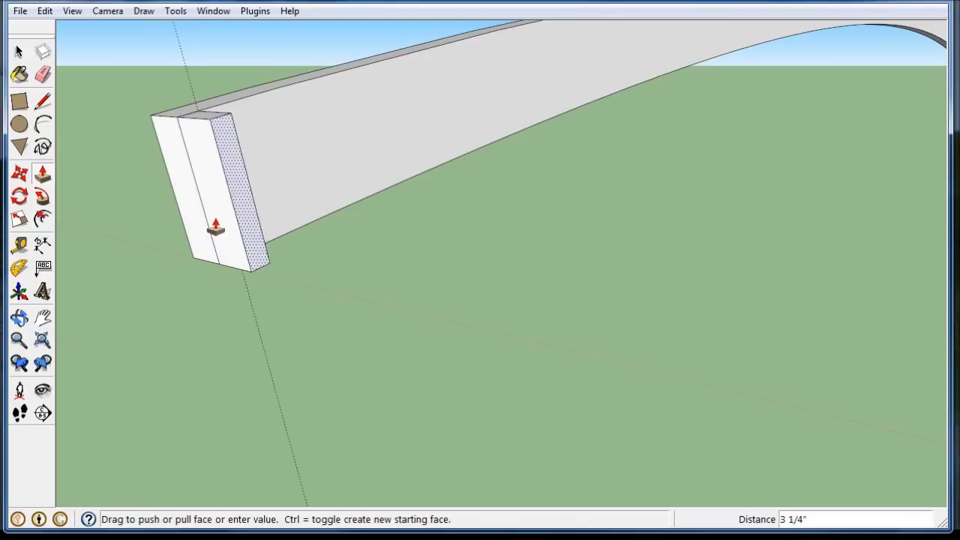
pyautogui.scroll(-3, 219, 228)
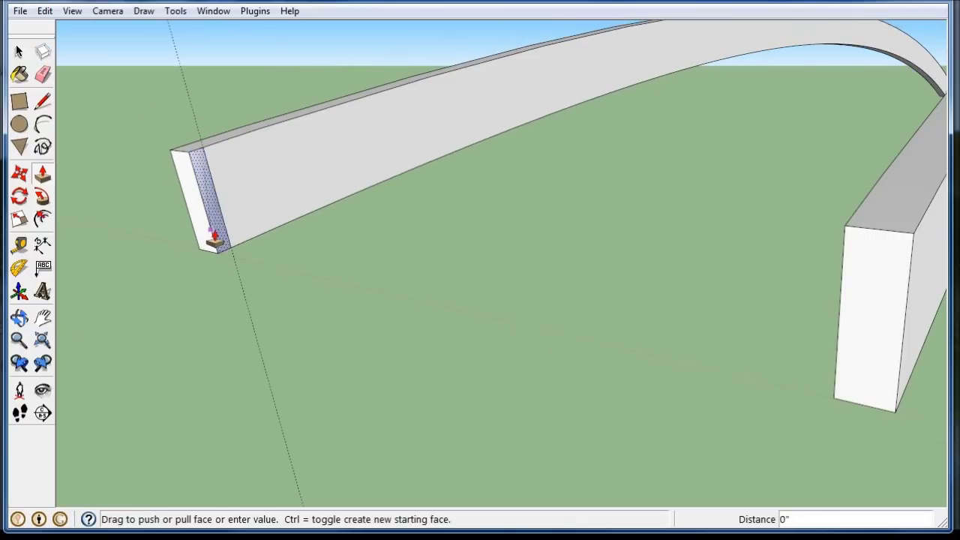
pyautogui.click(844, 226)
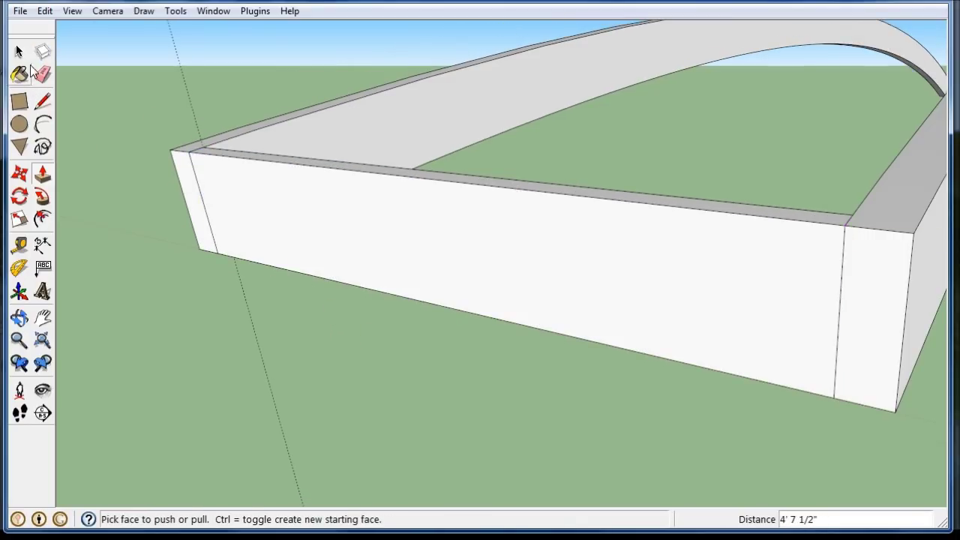
# Make the extruded board between the two beams a component named "brace" and clear the selection.
pyautogui.press('space')
pyautogui.doubleClick(586, 247)
pyautogui.rightClick(585, 247)
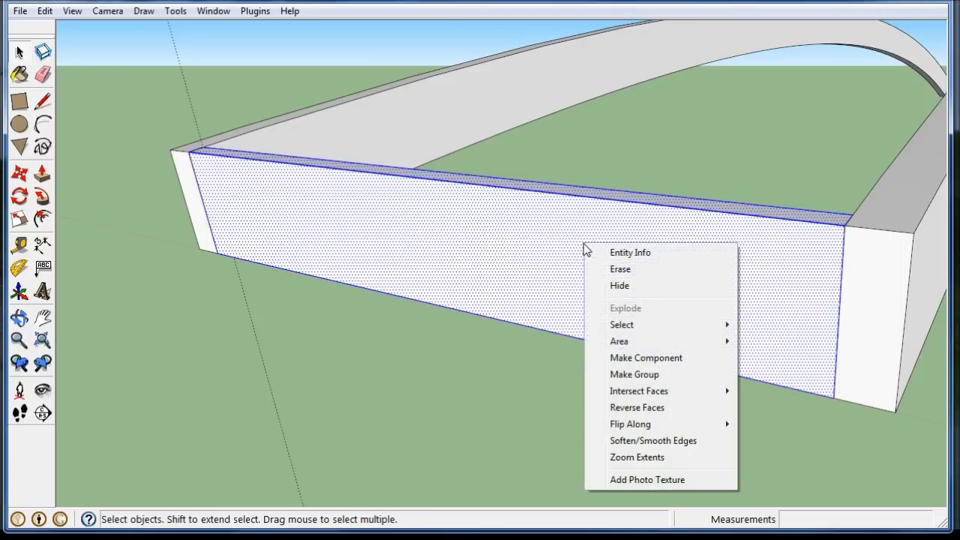
pyautogui.click(648, 359)
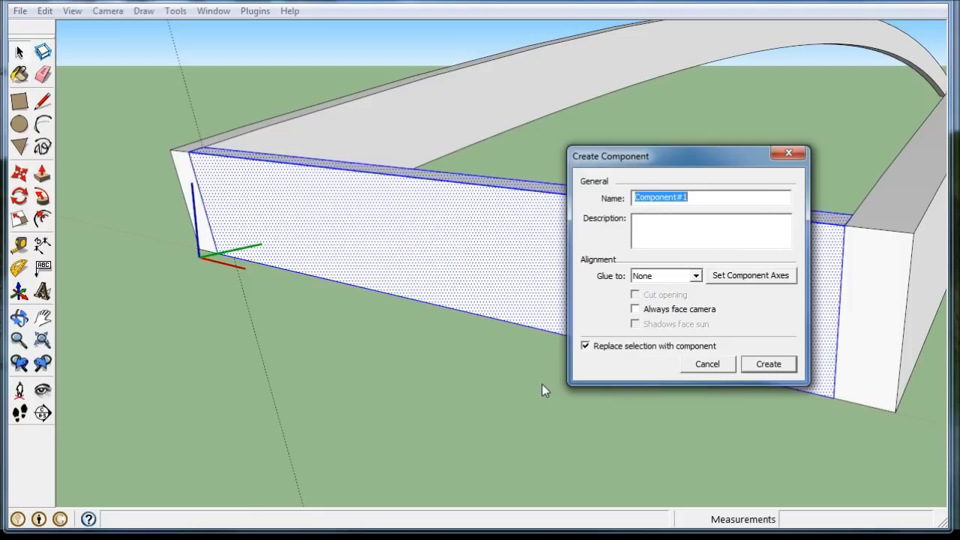
pyautogui.write('brace')
pyautogui.press('Return')
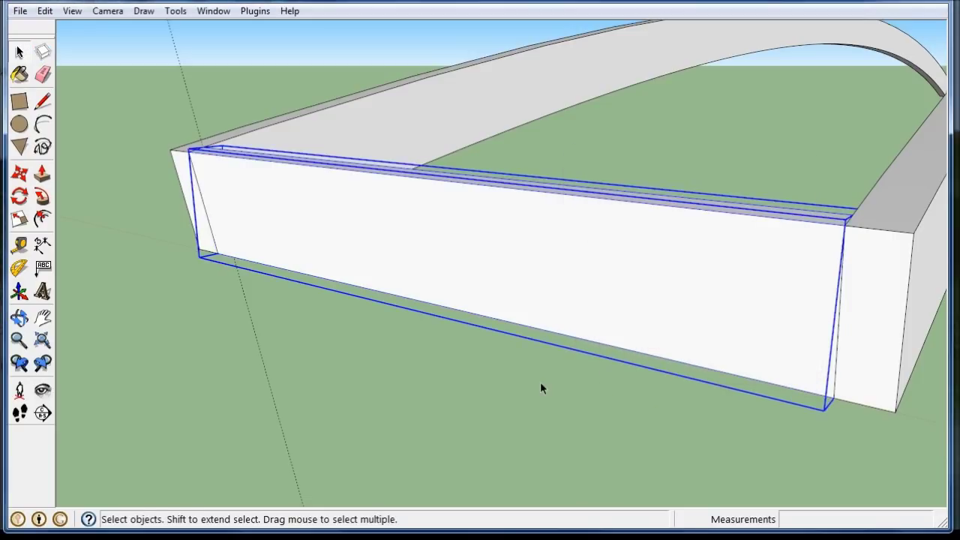
pyautogui.click(401, 371)
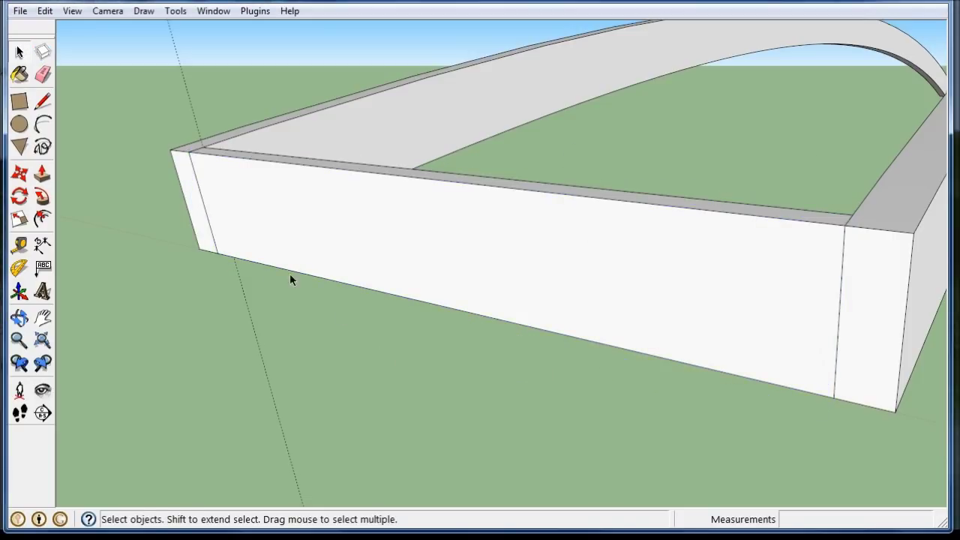
# Copy the brace 4' 10 1/2" across from beam to beam, fitting it between the middle beam and the beam at the origin.
pyautogui.click(270, 189)
pyautogui.click(19, 173)
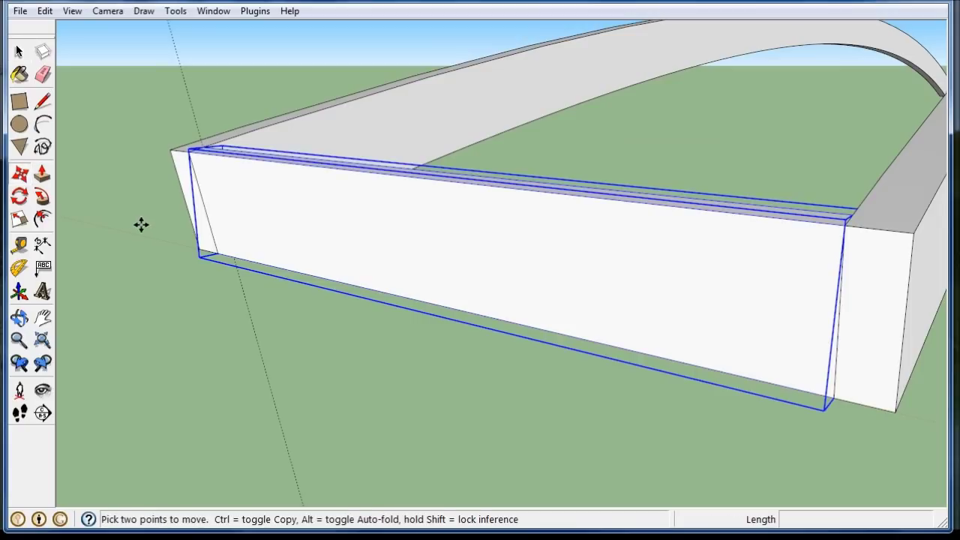
pyautogui.click(191, 154)
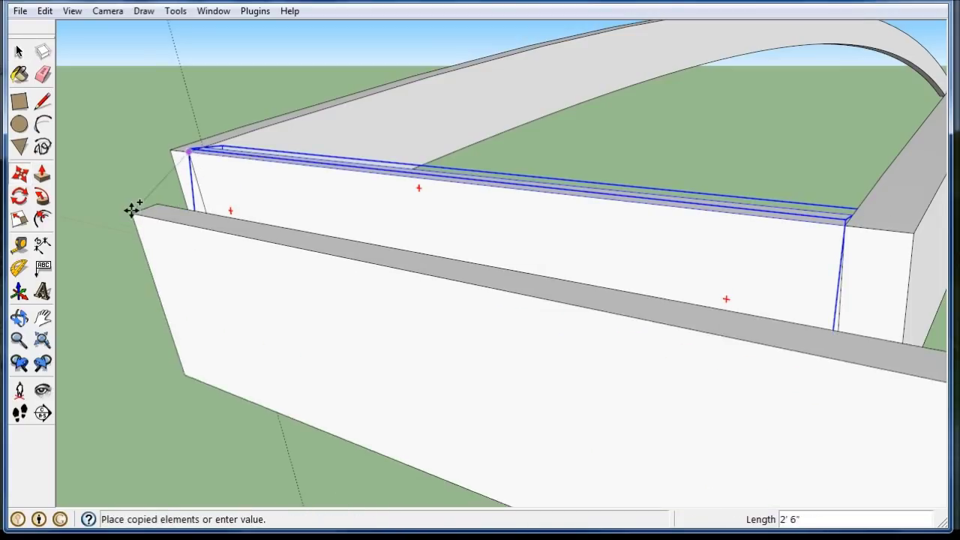
pyautogui.scroll(-3, 132, 199)
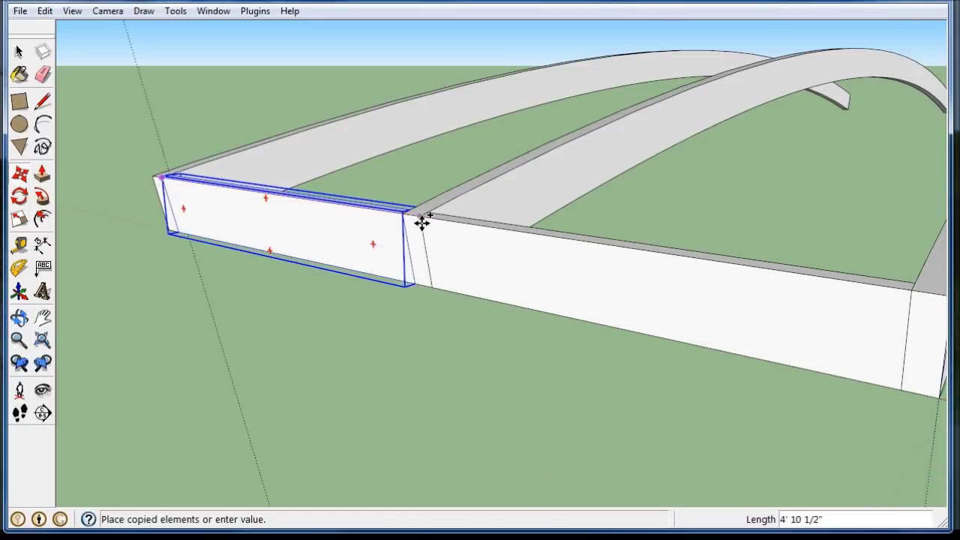
pyautogui.click(420, 221)
pyautogui.click(18, 51)
pyautogui.click(360, 365)
pyautogui.scroll(-3, 450, 371)
pyautogui.moveTo(580, 381); pyautogui.dragTo(686, 370, button='middle')
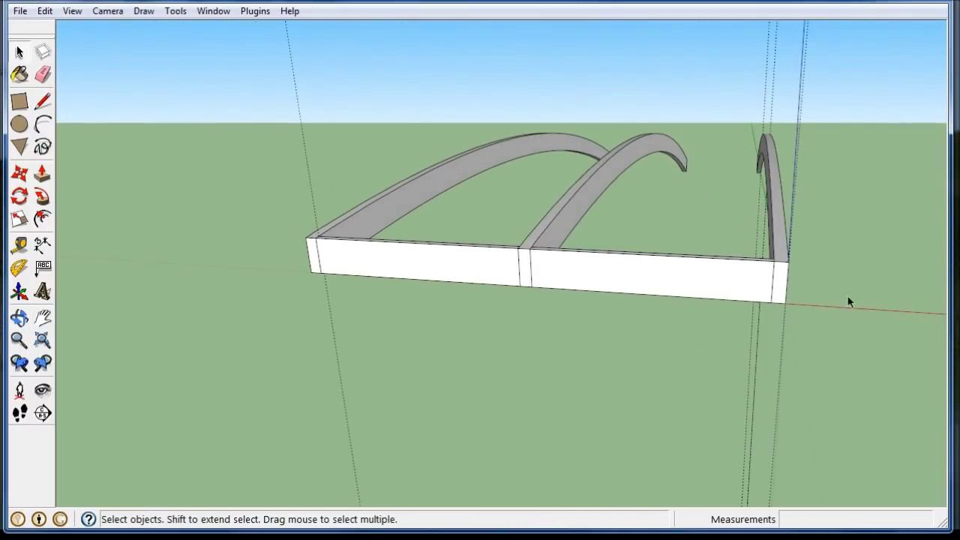
# Rotate a copy of the brace beside the origin beam about the arches' centre point by about 22.8°, snapping it to the beams' far end.
pyautogui.scroll(2, 789, 259)
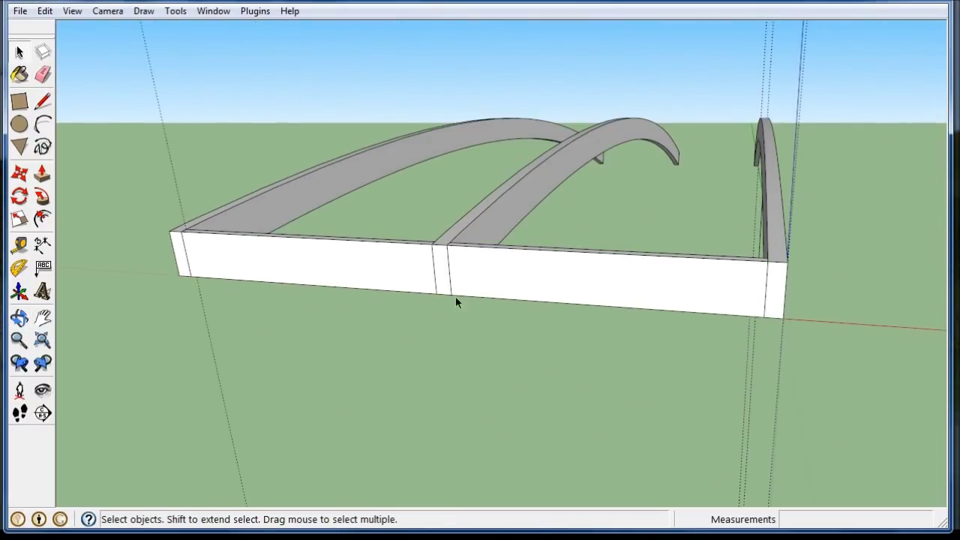
pyautogui.click(306, 251)
pyautogui.click(527, 272)
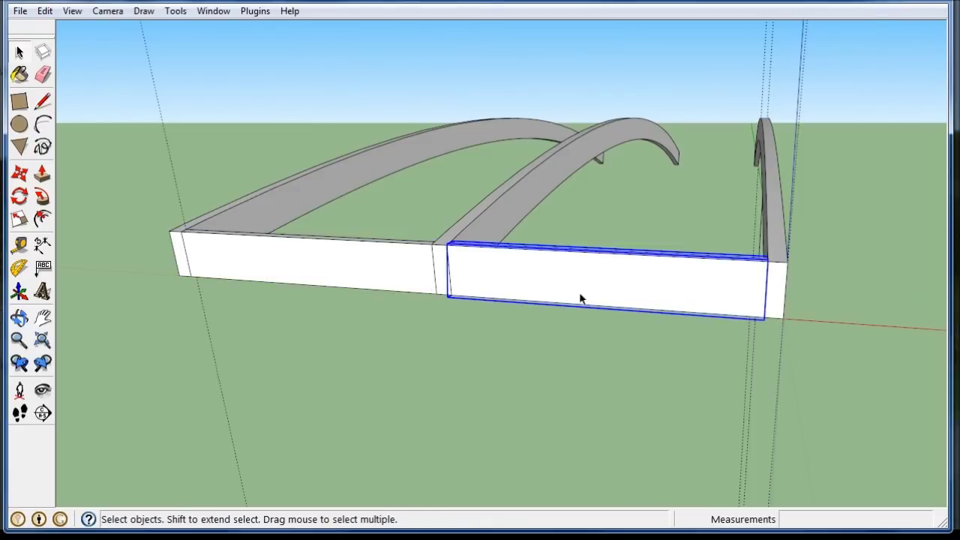
pyautogui.scroll(2, 728, 325)
pyautogui.moveTo(728, 325); pyautogui.dragTo(341, 326, button='middle')
pyautogui.moveTo(625, 308); pyautogui.dragTo(670, 297, button='middle')
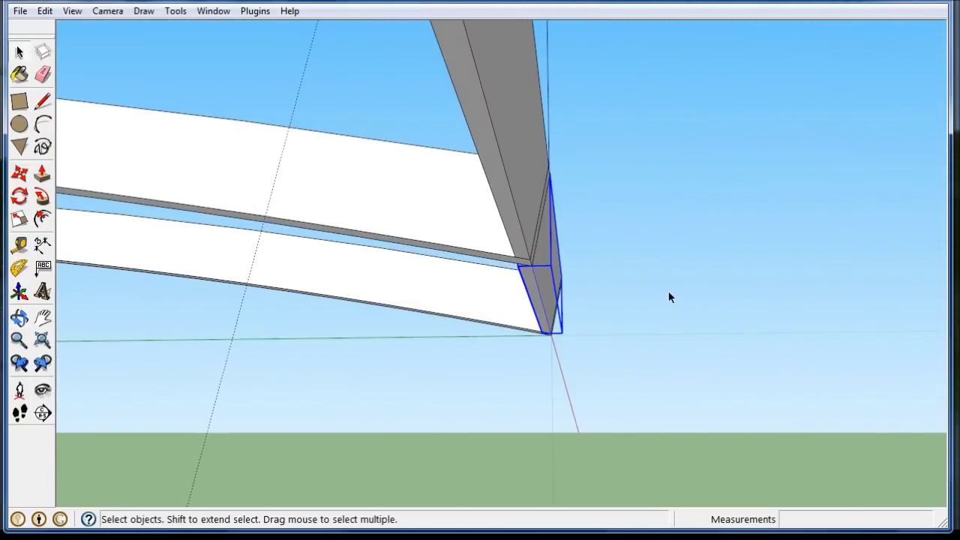
pyautogui.scroll(-5, 669, 296)
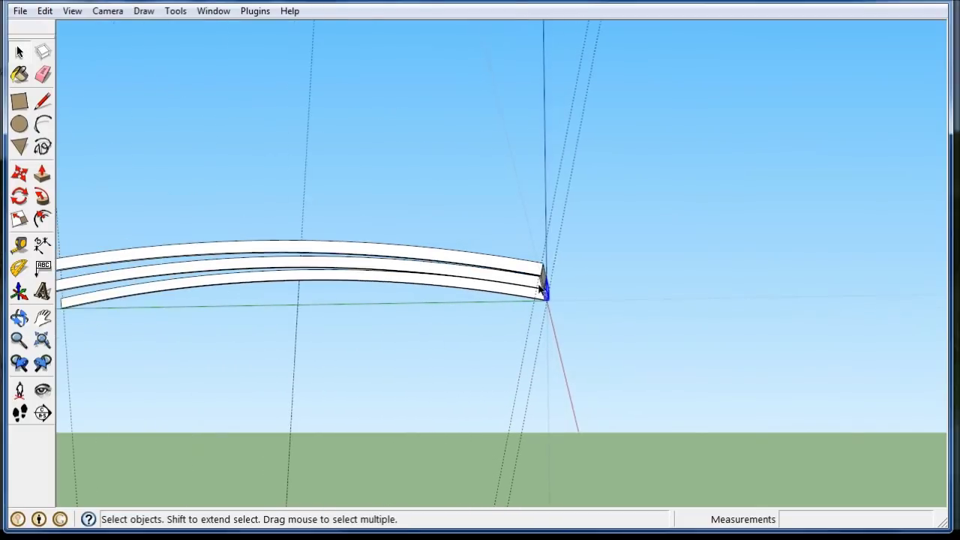
pyautogui.scroll(-8, 544, 288)
pyautogui.scroll(8, 460, 397)
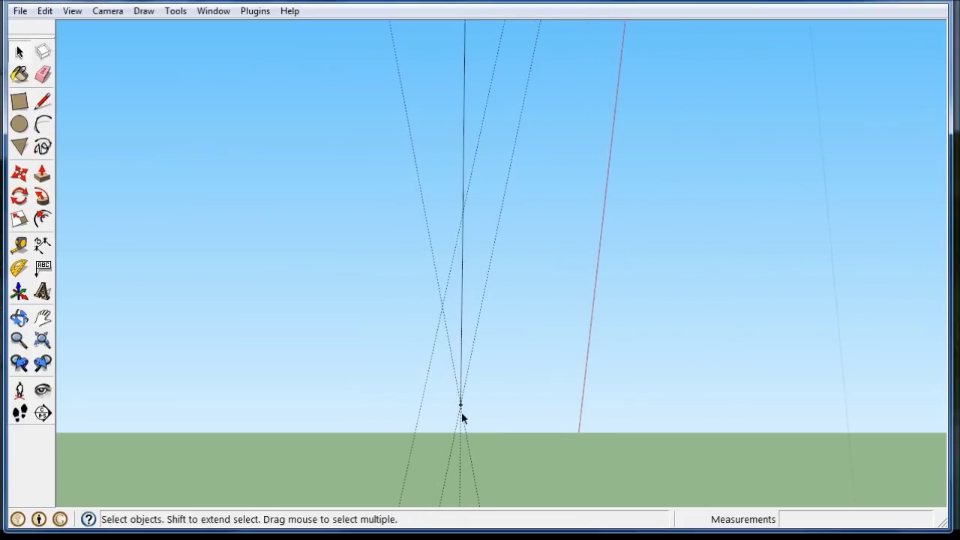
pyautogui.click(20, 197)
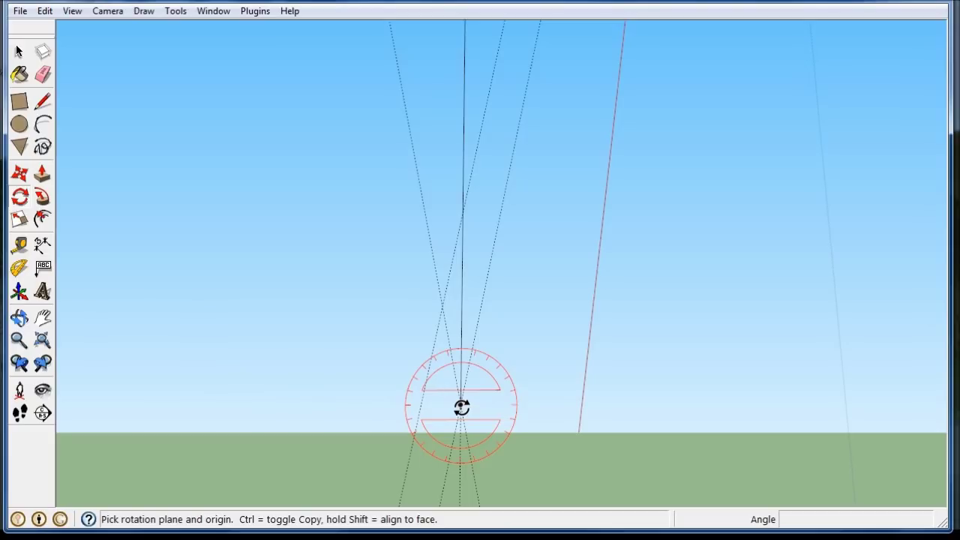
pyautogui.click(461, 407)
pyautogui.scroll(-5, 458, 383)
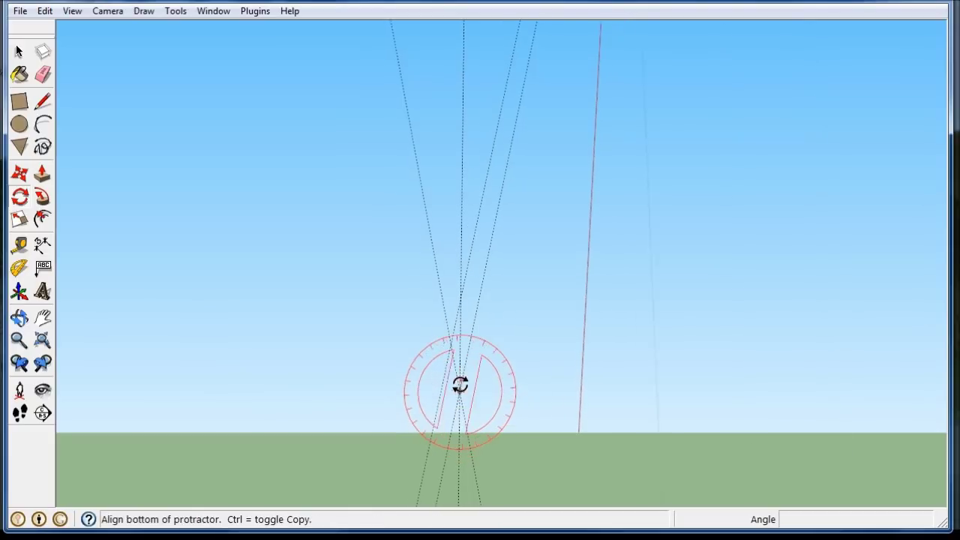
pyautogui.scroll(10, 486, 204)
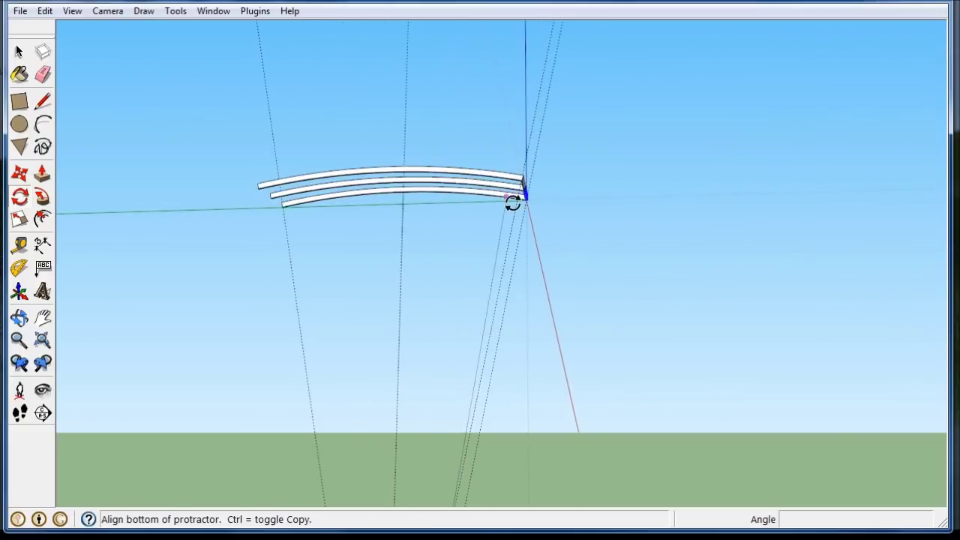
pyautogui.scroll(8, 540, 174)
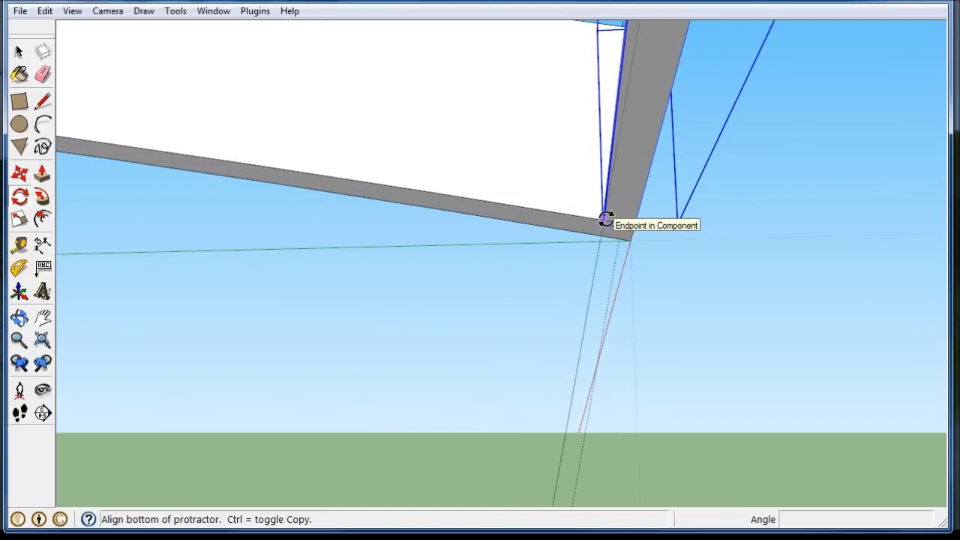
pyautogui.click(606, 219)
pyautogui.click(583, 210)
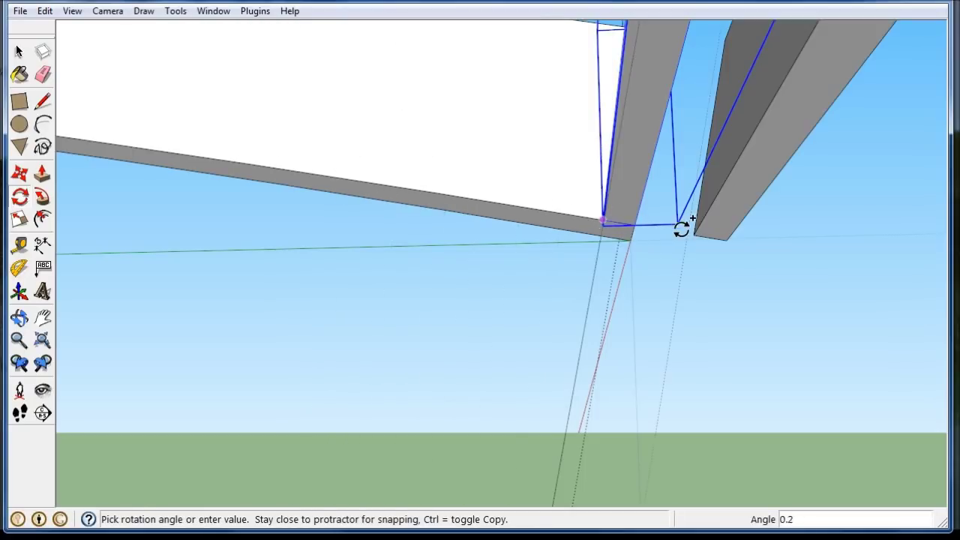
pyautogui.scroll(-5, 608, 187)
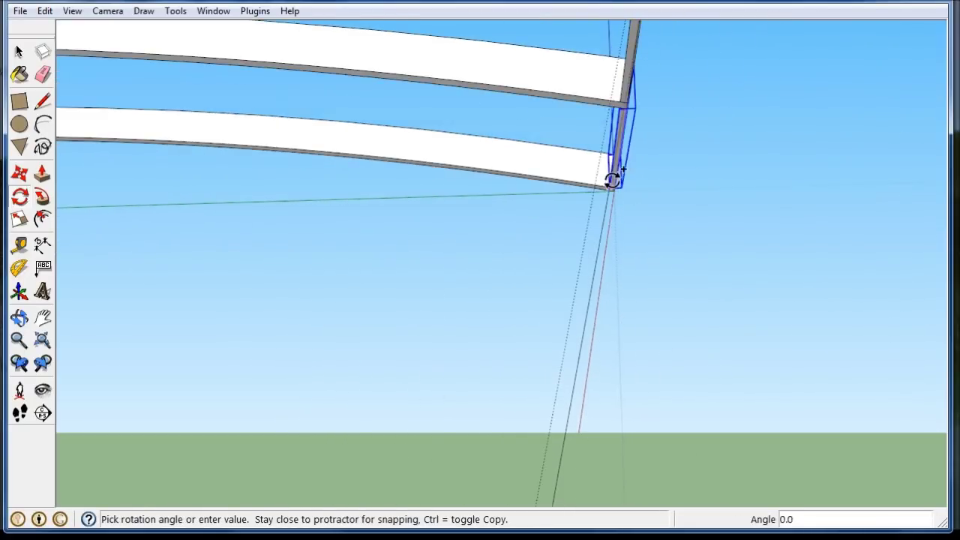
pyautogui.scroll(6, 97, 187)
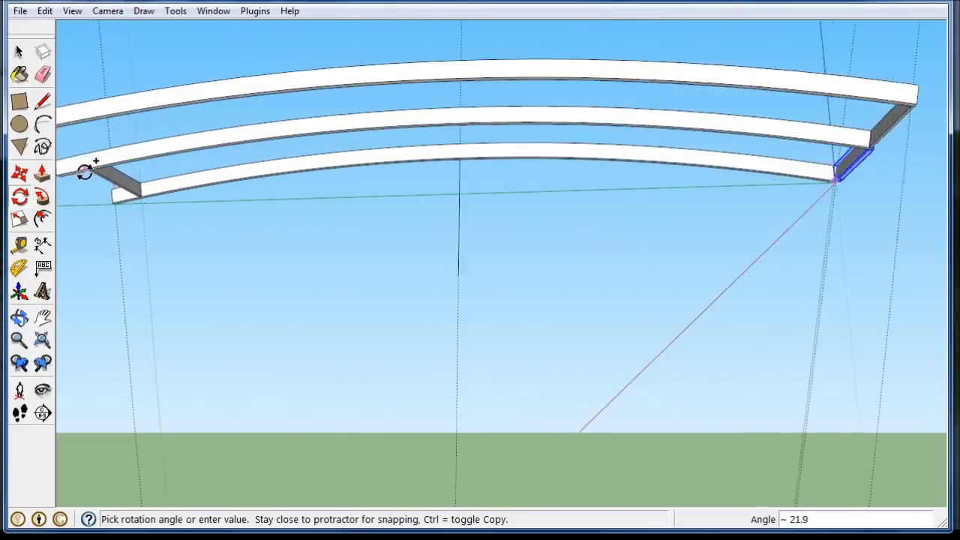
pyautogui.scroll(3, 112, 204)
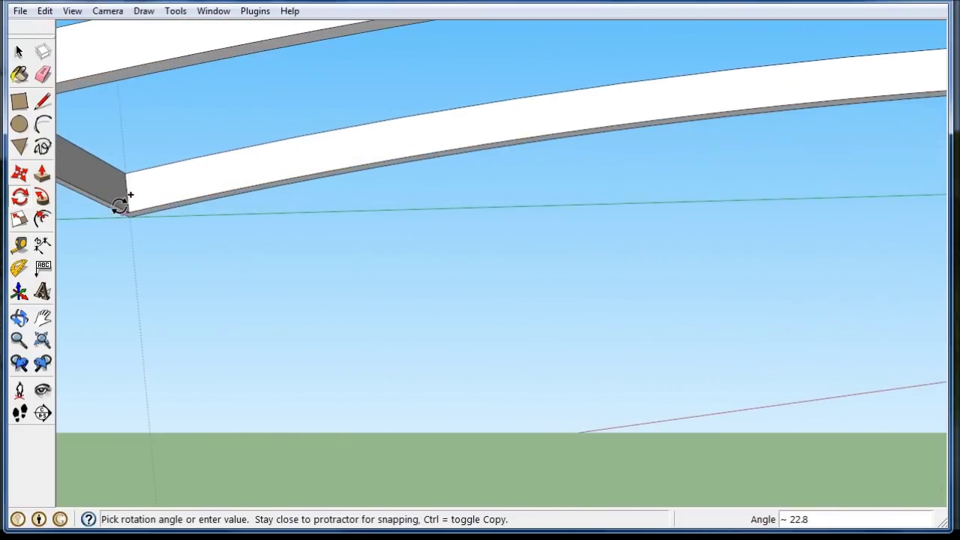
pyautogui.moveTo(122, 201); pyautogui.dragTo(277, 157, button='middle')
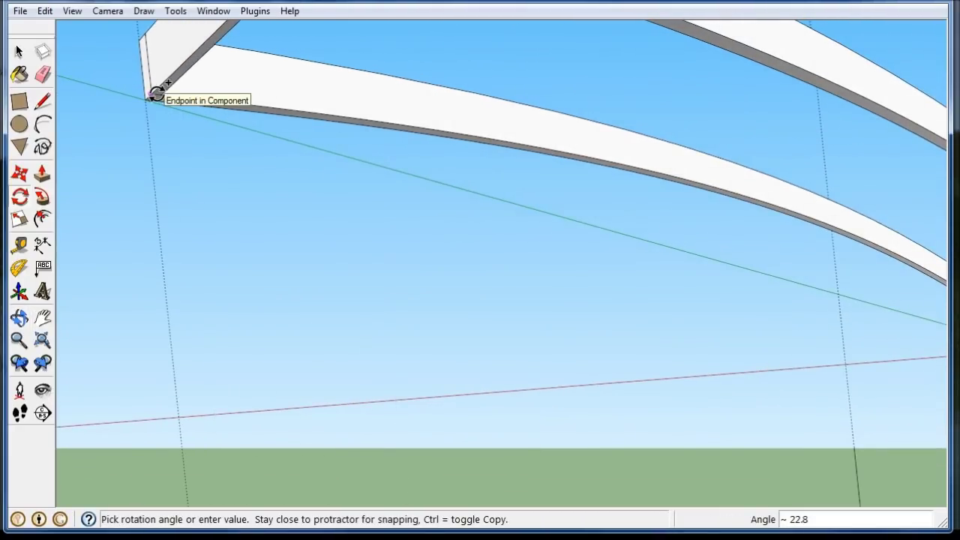
pyautogui.scroll(5, 156, 93)
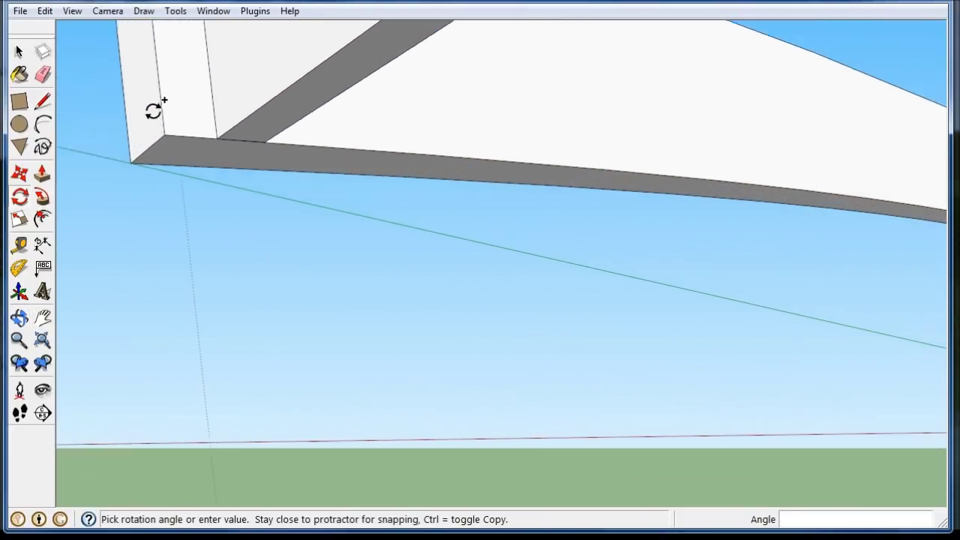
pyautogui.click(167, 137)
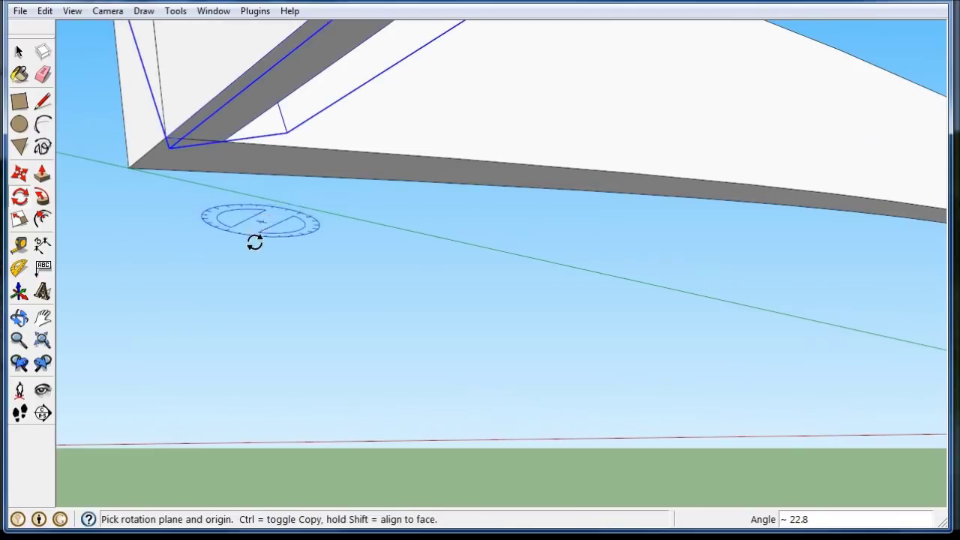
pyautogui.scroll(2, 154, 172)
pyautogui.scroll(-4, 180, 156)
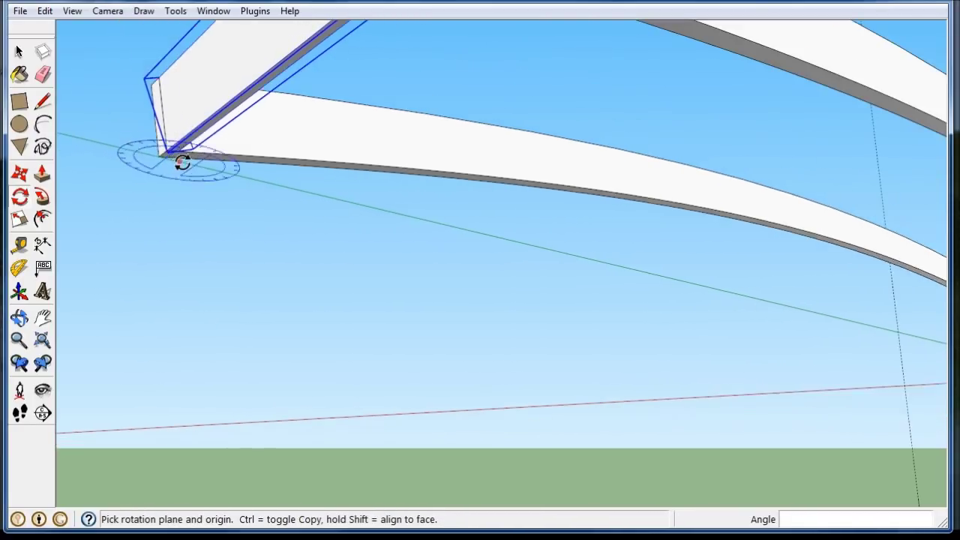
pyautogui.scroll(2, 204, 139)
pyautogui.scroll(-3, 204, 139)
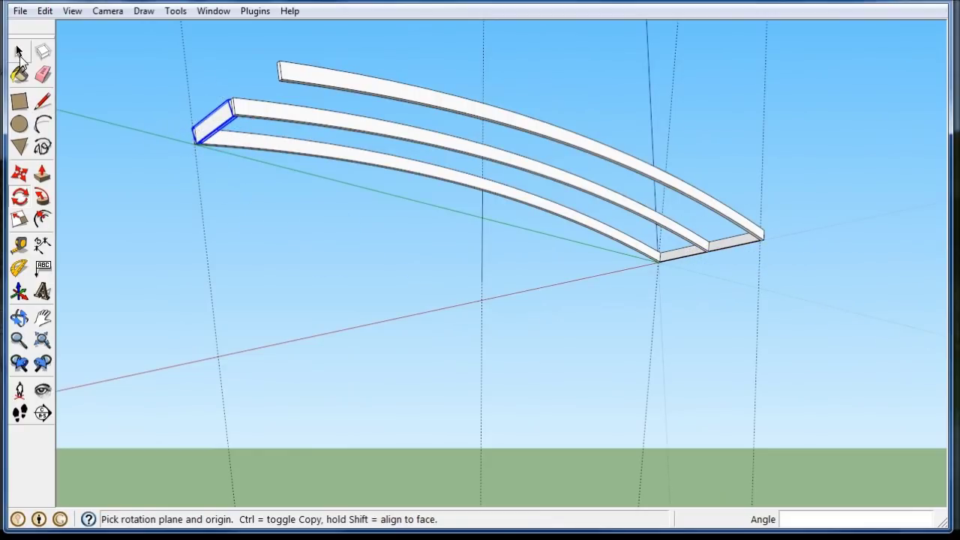
# Select both end braces and rotate a copy of the pair about the arches' centre point by about 22.8° to the beams' far end.
pyautogui.click(18, 51)
pyautogui.doubleClick(731, 241)
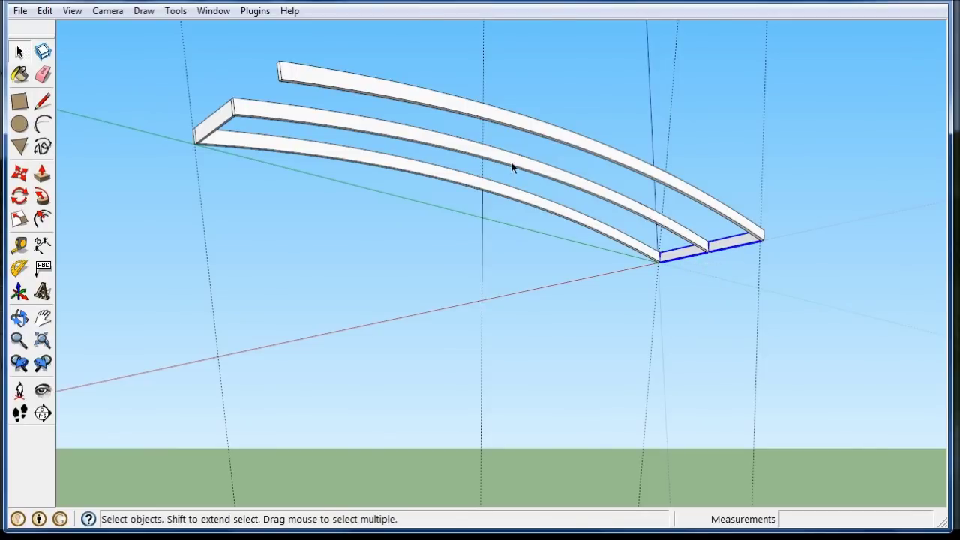
pyautogui.scroll(-10, 510, 161)
pyautogui.moveTo(518, 169); pyautogui.dragTo(285, 318, button='middle')
pyautogui.click(21, 197)
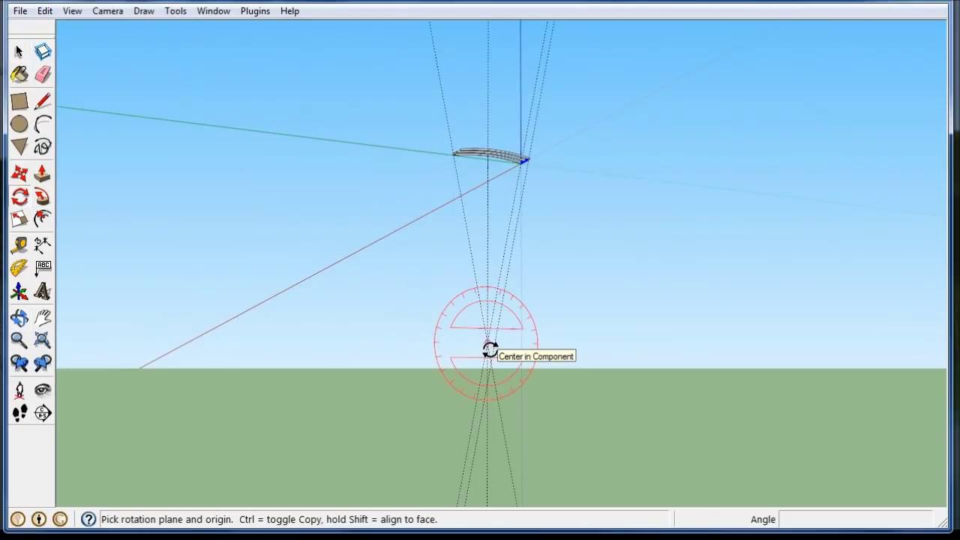
pyautogui.click(489, 350)
pyautogui.scroll(8, 517, 169)
pyautogui.scroll(6, 541, 144)
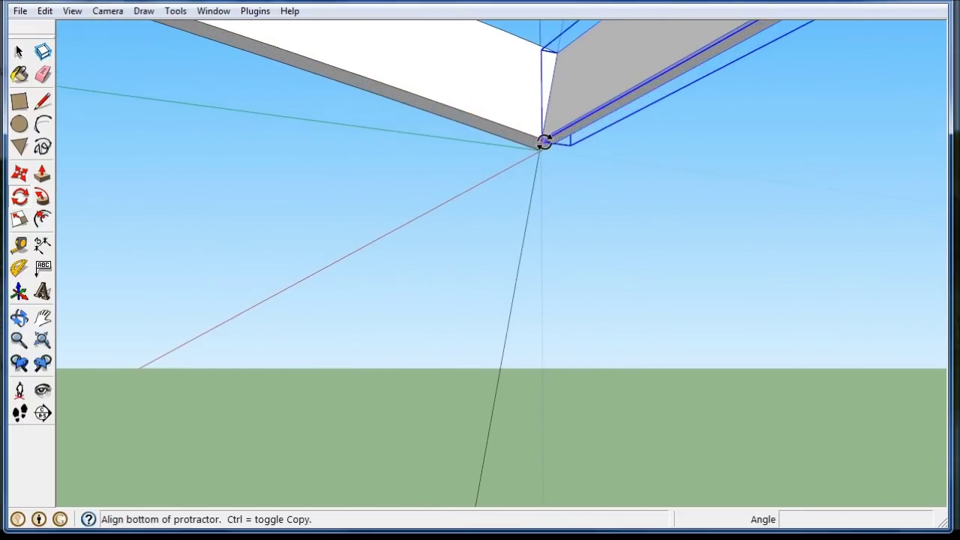
pyautogui.scroll(2, 542, 138)
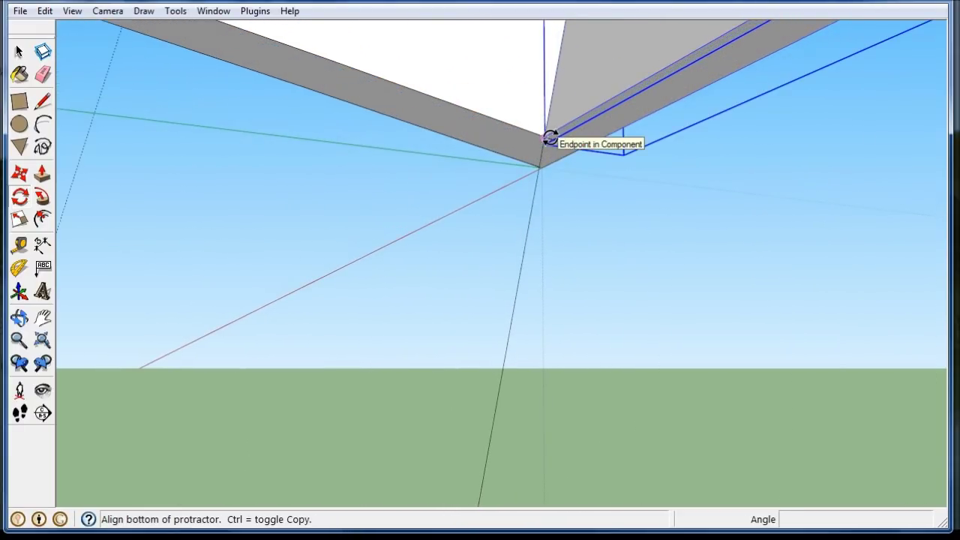
pyautogui.click(549, 138)
pyautogui.scroll(-2, 521, 146)
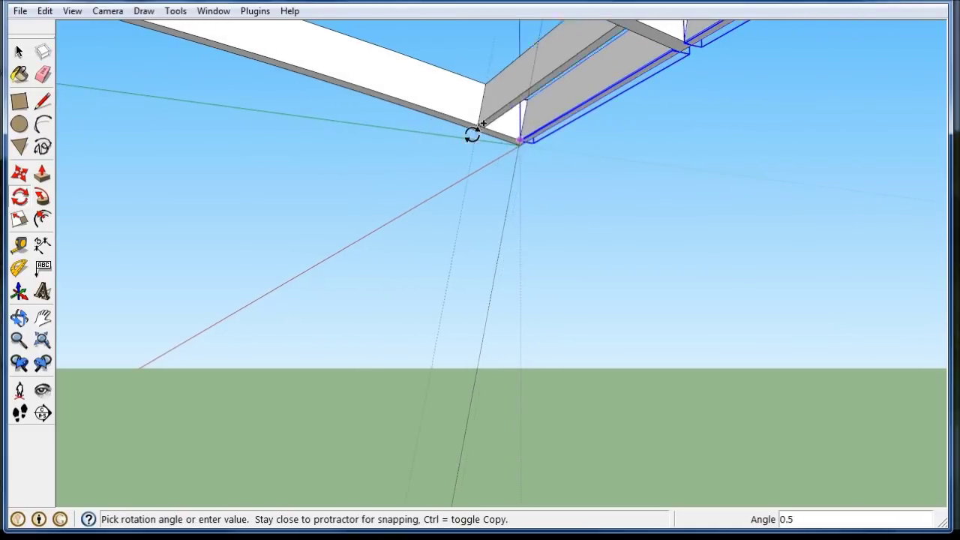
pyautogui.scroll(-5, 472, 133)
pyautogui.scroll(6, 246, 68)
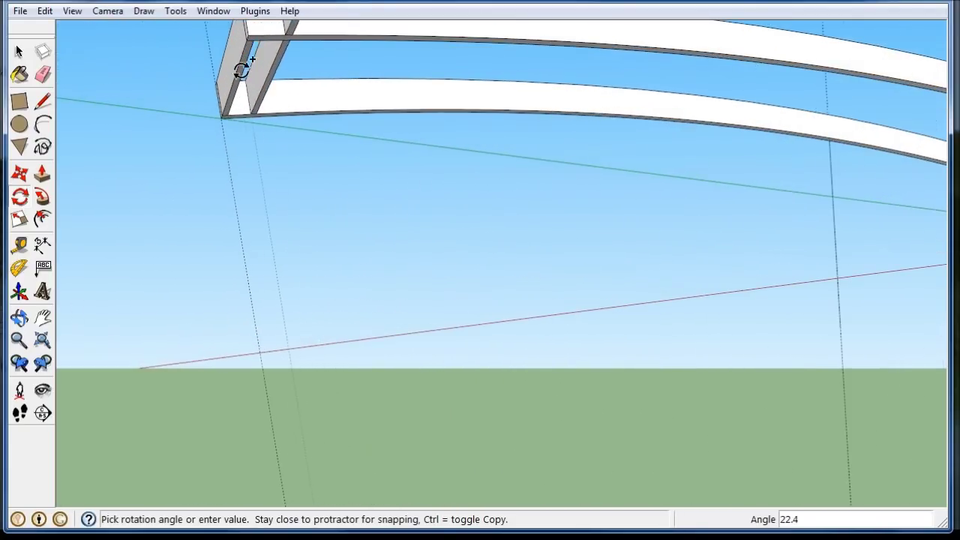
pyautogui.click(210, 106)
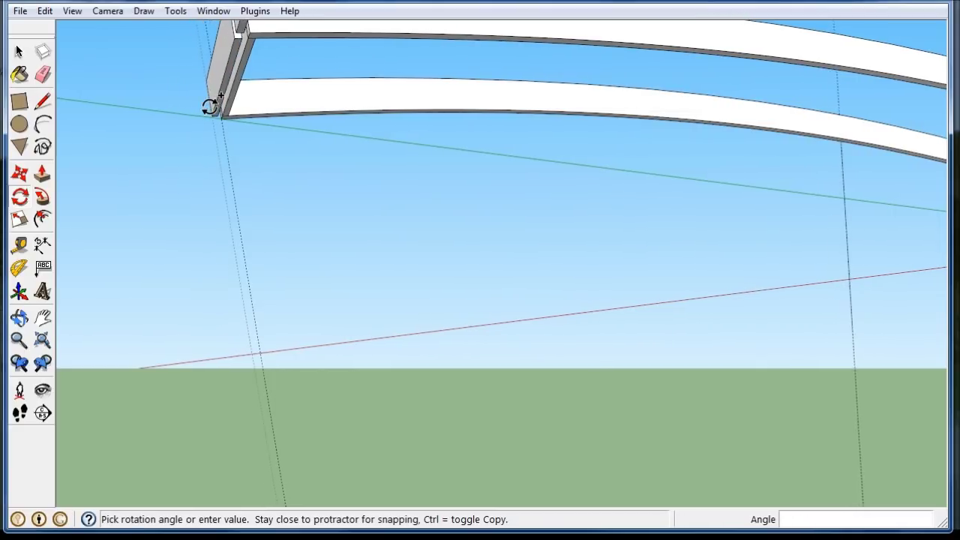
pyautogui.scroll(3, 211, 106)
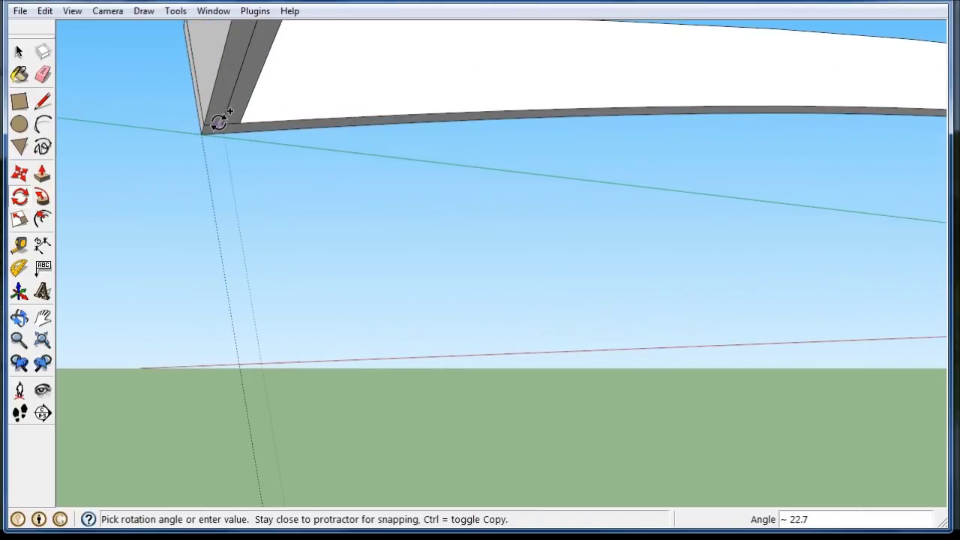
pyautogui.click(206, 126)
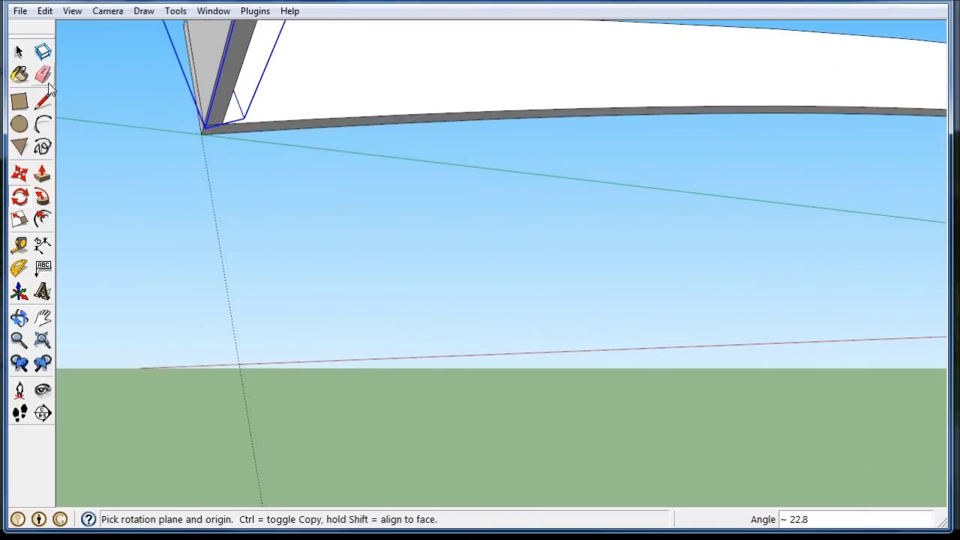
pyautogui.click(19, 51)
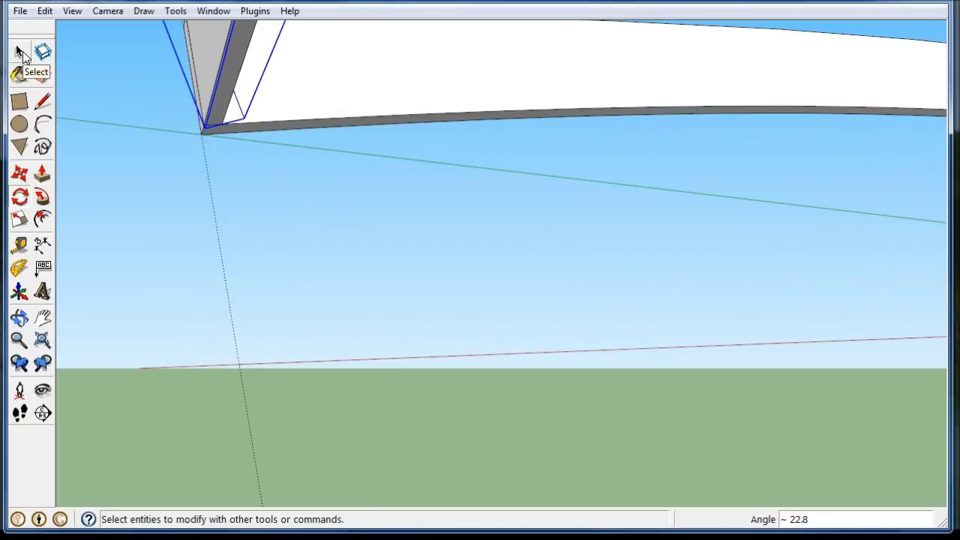
pyautogui.press('q')
pyautogui.scroll(-4, 320, 404)
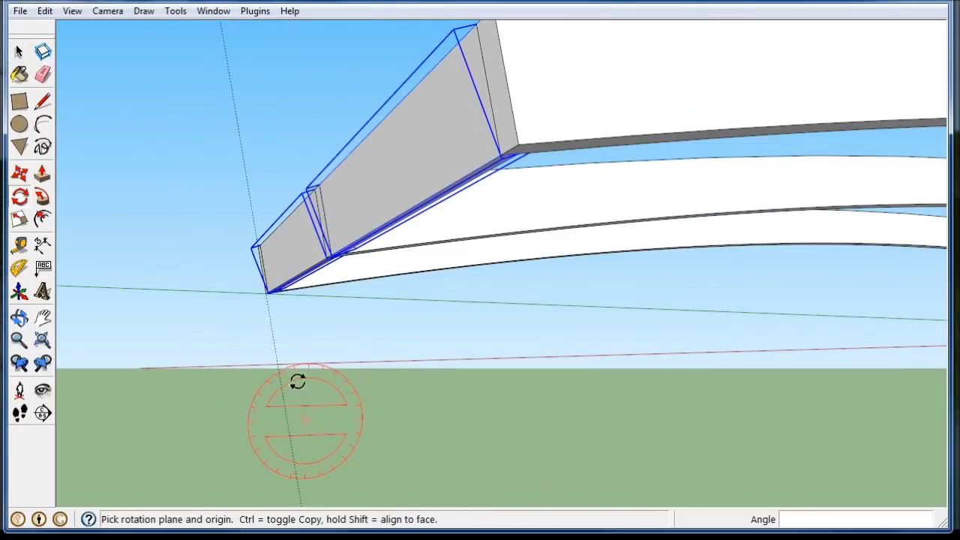
pyautogui.scroll(-3, 222, 255)
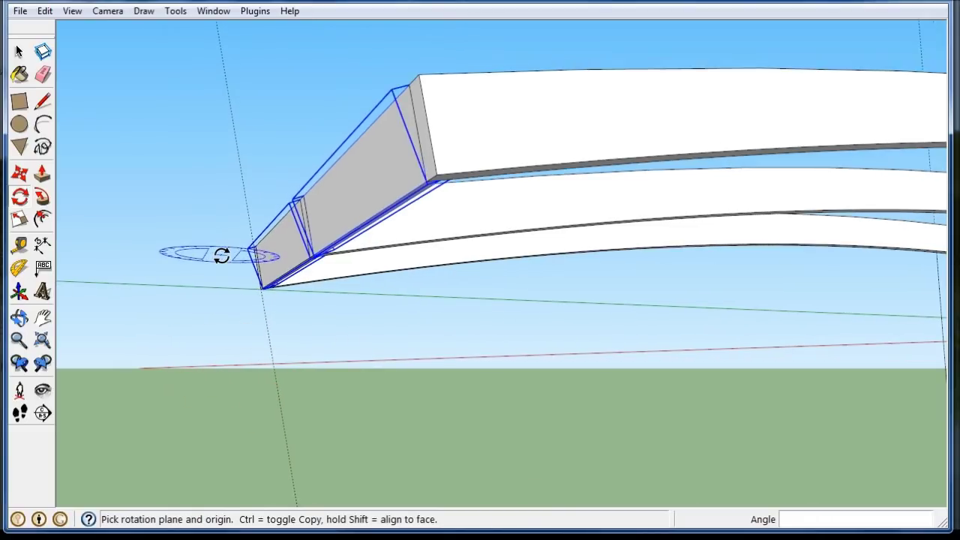
pyautogui.scroll(-5, 221, 255)
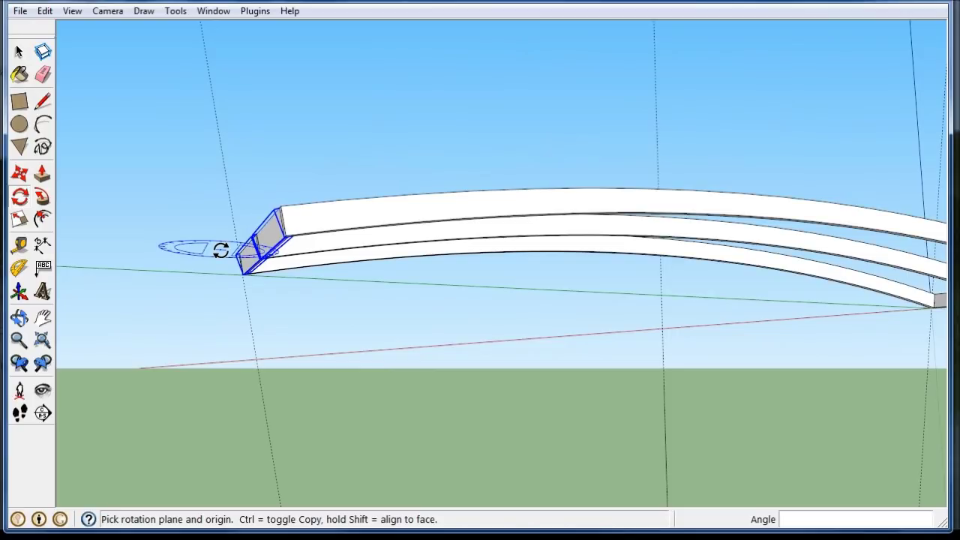
# Divide the rotated copy into 10 equal intervals to array the brace pairs along the arch, and clear the selection.
pyautogui.write('0')
pyautogui.press('Return')
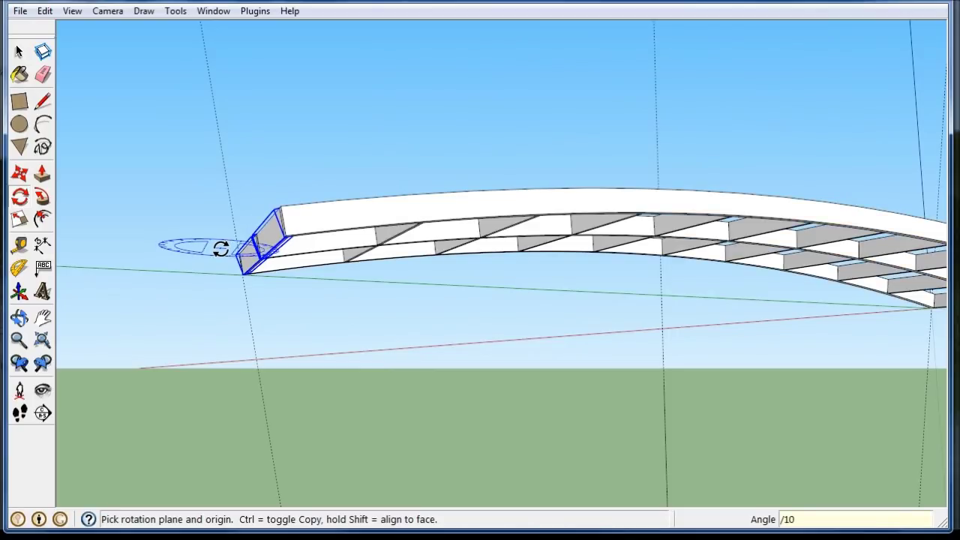
pyautogui.moveTo(342, 229); pyautogui.dragTo(533, 370, button='middle')
pyautogui.press('q')
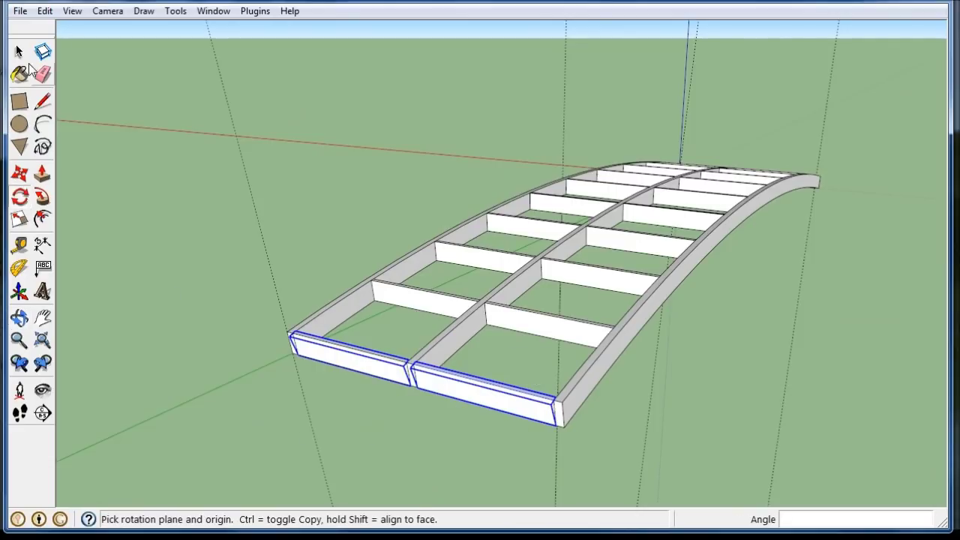
pyautogui.press('space')
pyautogui.click(276, 404)
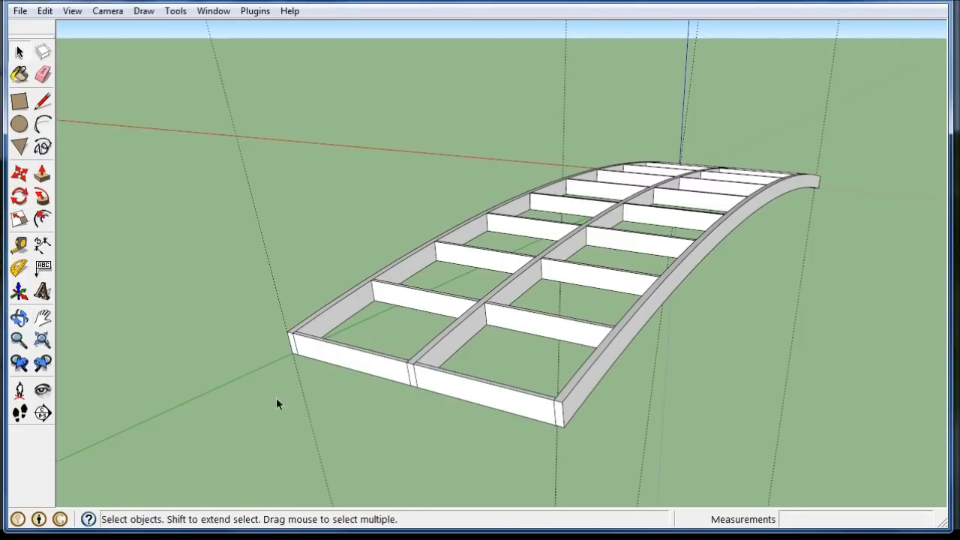
pyautogui.click(360, 366)
pyautogui.click(412, 436)
# Add a guide line parallel to the outer beam's top end edge, 9.25" in along the beam, at the origin end.
pyautogui.moveTo(578, 423); pyautogui.dragTo(772, 368, button='middle')
pyautogui.scroll(5, 680, 374)
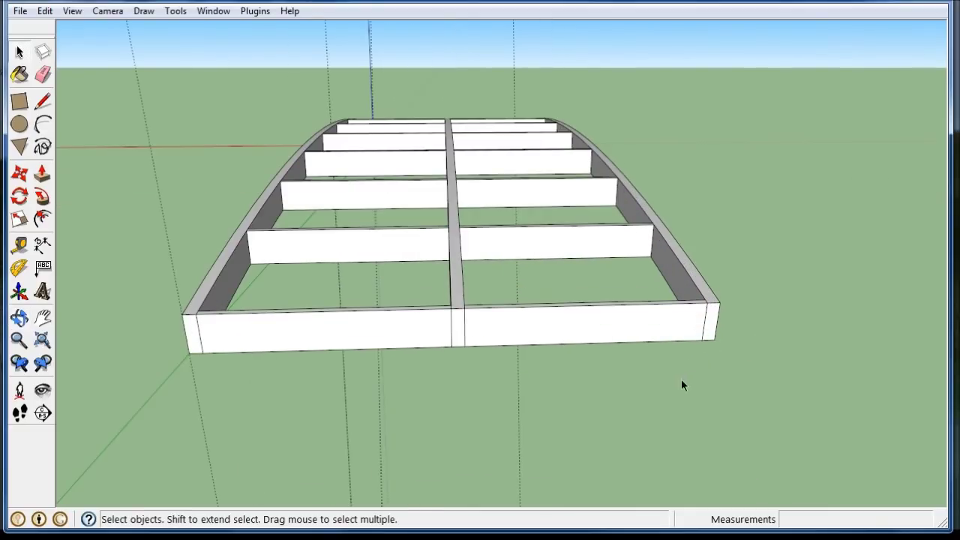
pyautogui.moveTo(419, 345); pyautogui.dragTo(869, 356, button='middle')
pyautogui.scroll(-3, 745, 360)
pyautogui.moveTo(746, 360); pyautogui.dragTo(726, 364, button='middle')
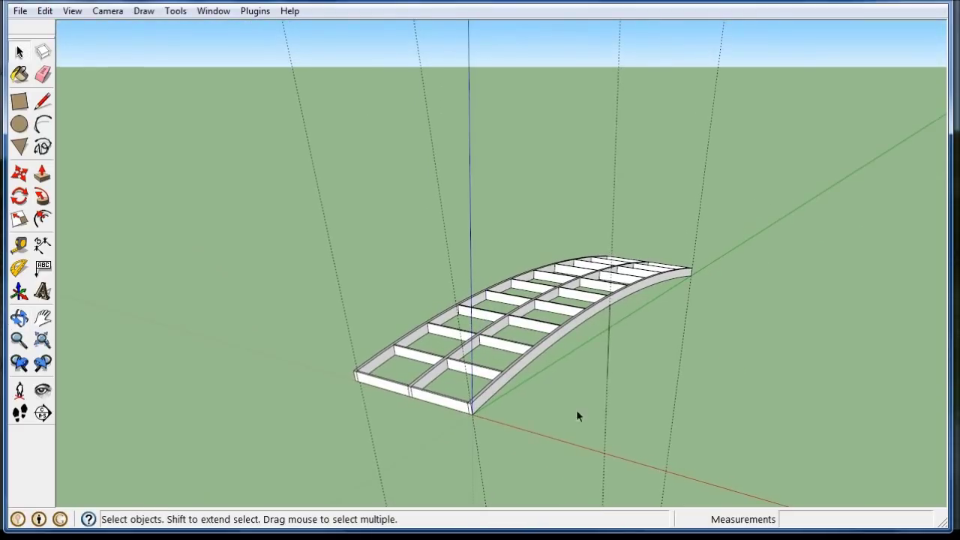
pyautogui.scroll(3, 502, 486)
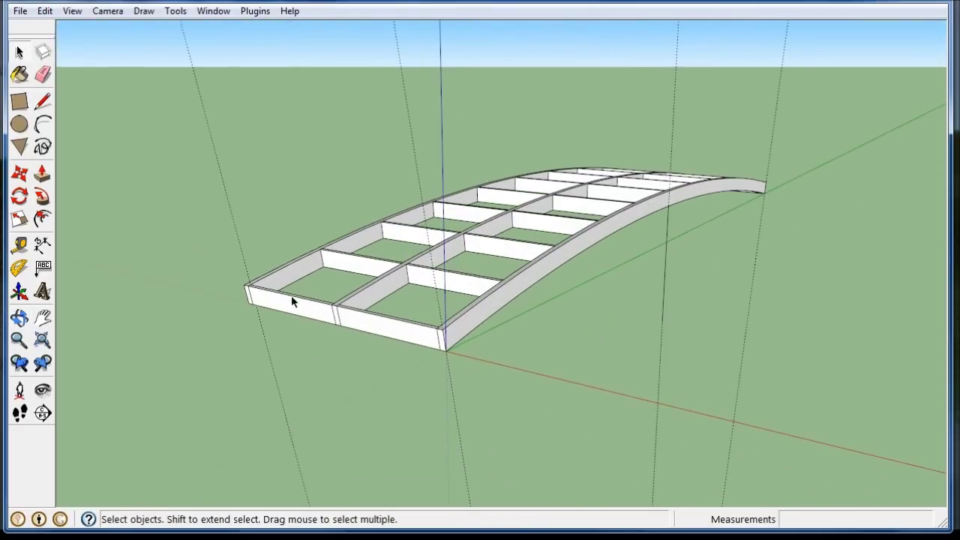
pyautogui.scroll(10, 247, 291)
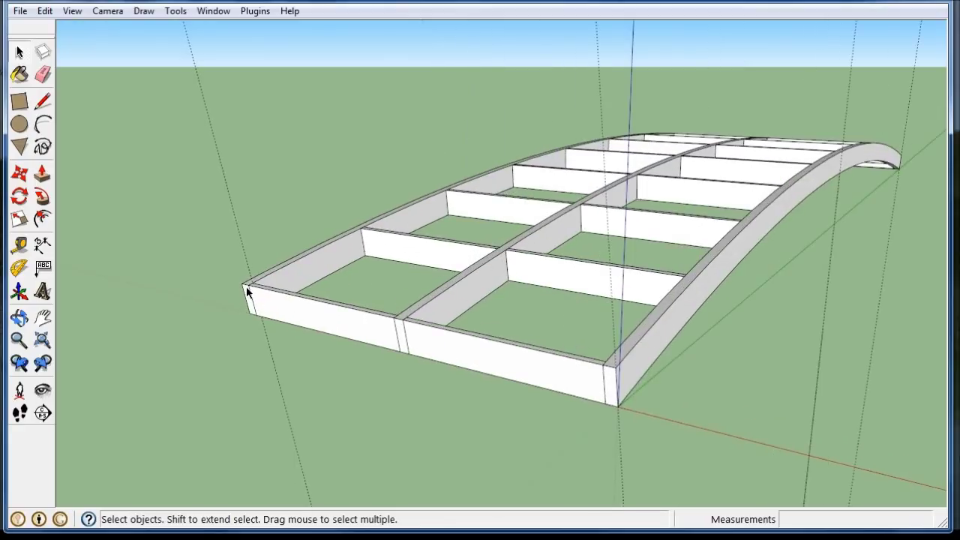
pyautogui.moveTo(253, 279); pyautogui.dragTo(265, 327, button='middle')
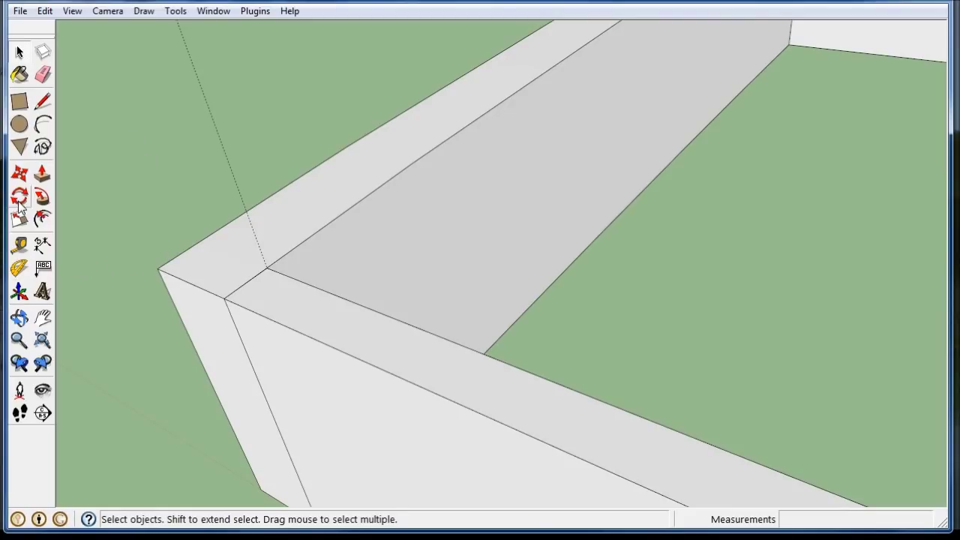
pyautogui.click(20, 244)
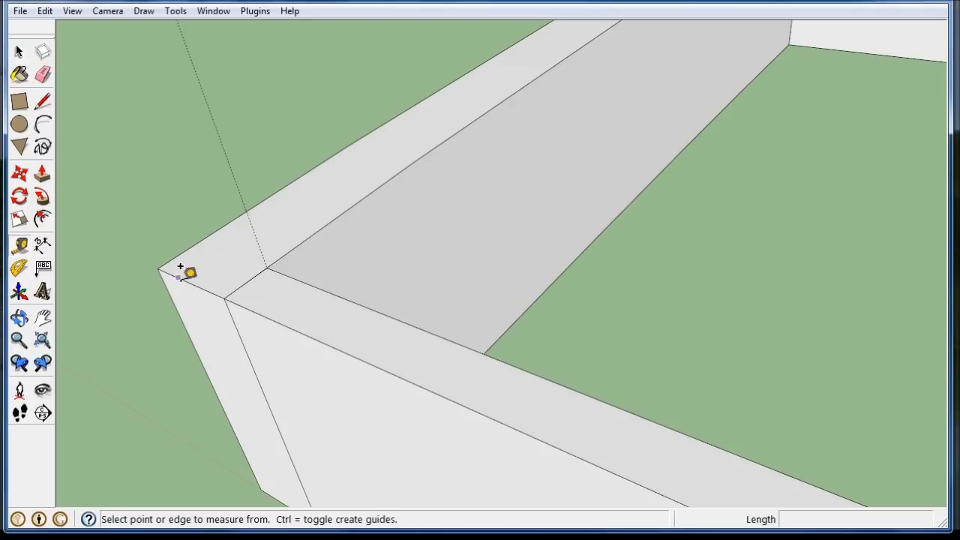
pyautogui.scroll(-2, 346, 267)
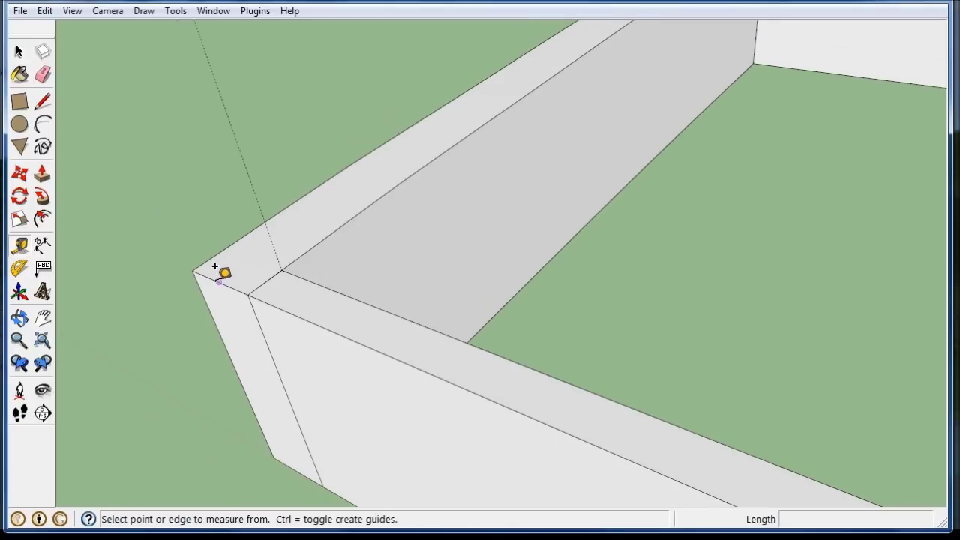
pyautogui.click(233, 287)
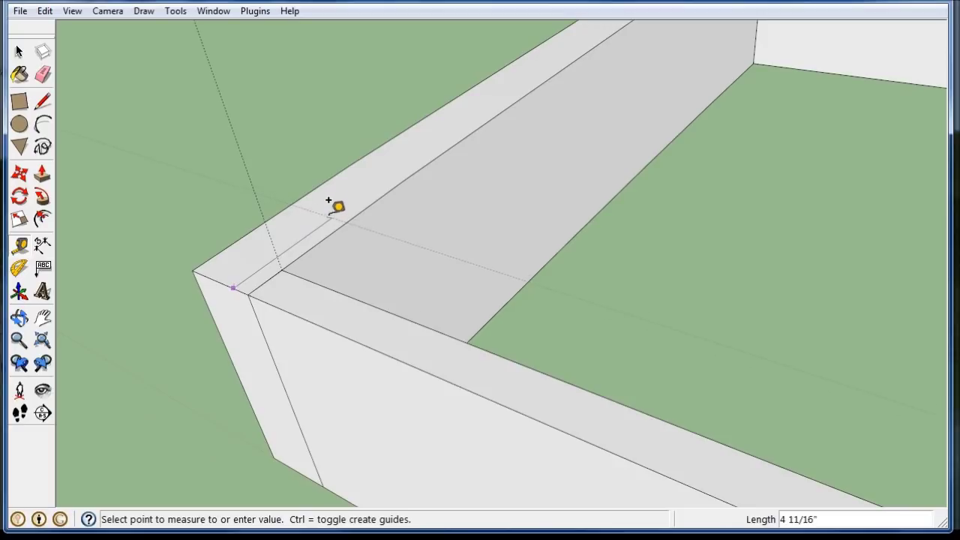
pyautogui.moveTo(350, 175); pyautogui.dragTo(155, 198, button='middle')
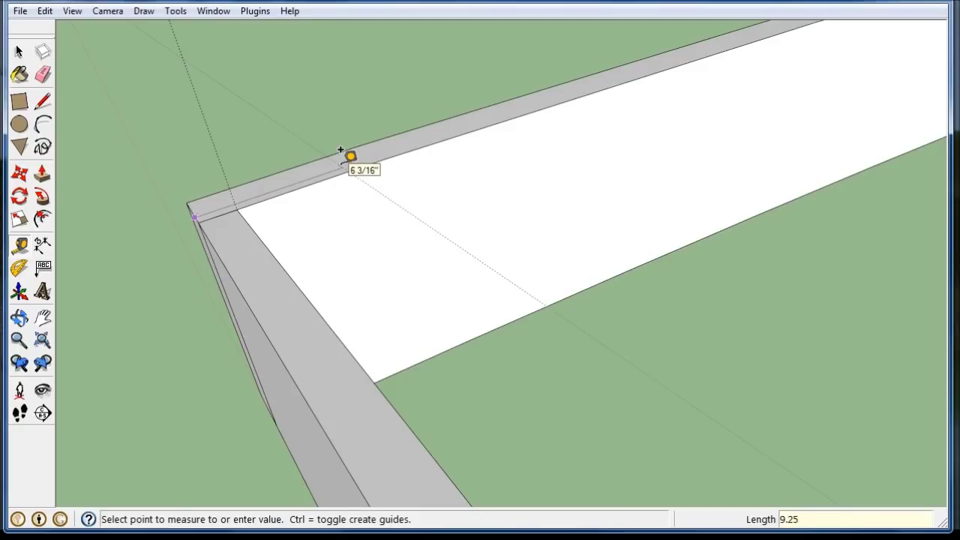
pyautogui.press('Return')
# Outline a 10' by 9 1/4" rectangular face with lines across the beams' tops, between the guide line and the origin-end edge.
pyautogui.scroll(-6, 367, 164)
pyautogui.moveTo(315, 215); pyautogui.dragTo(433, 297, button='middle')
pyautogui.scroll(3, 318, 234)
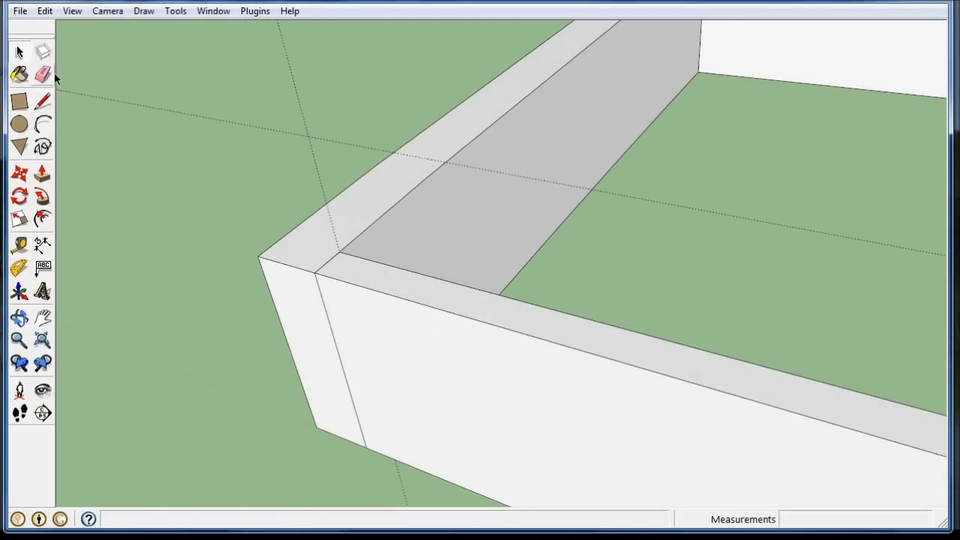
pyautogui.click(42, 101)
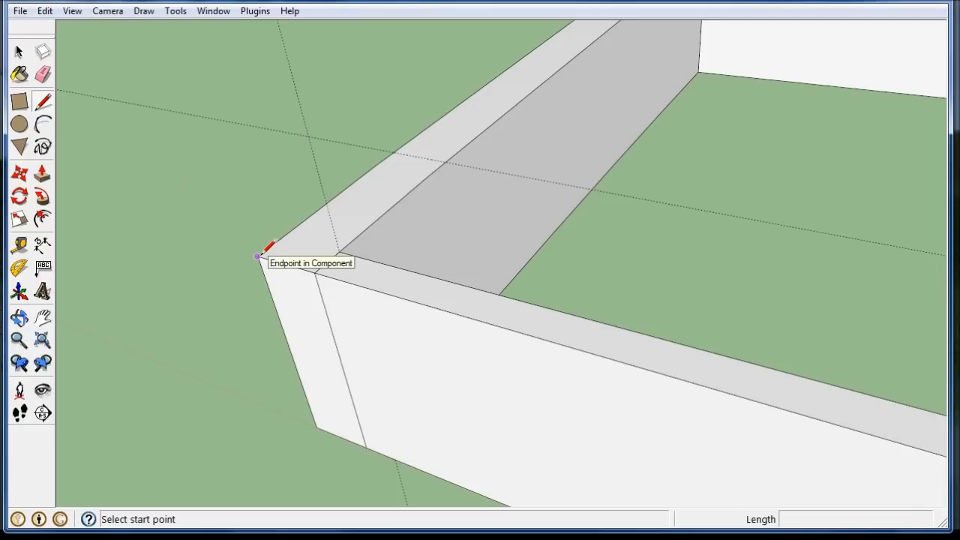
pyautogui.click(258, 256)
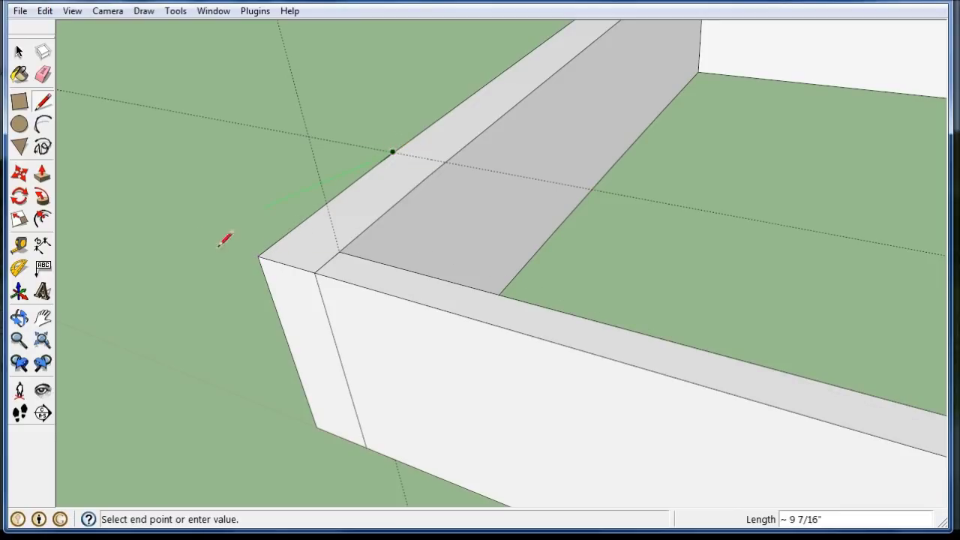
pyautogui.scroll(-5, 188, 210)
pyautogui.scroll(6, 525, 321)
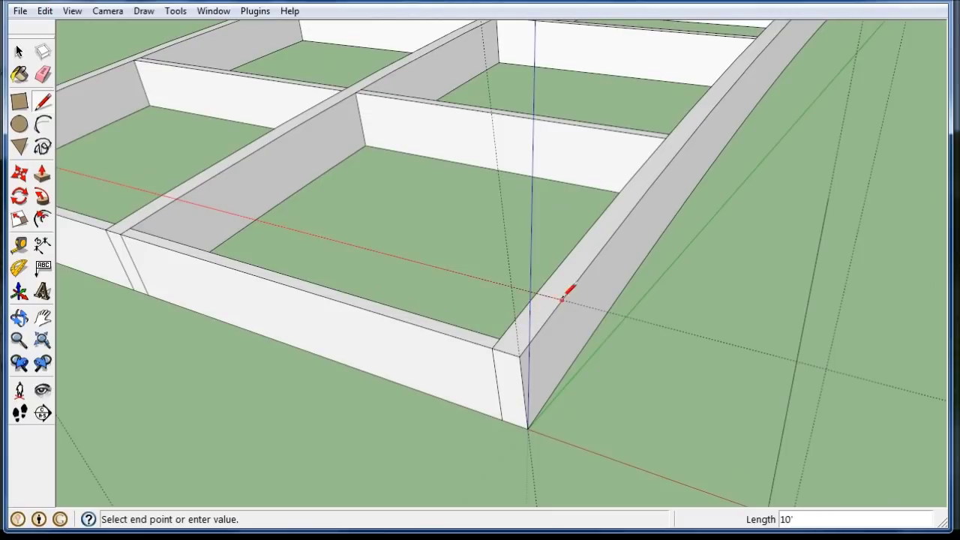
pyautogui.click(561, 299)
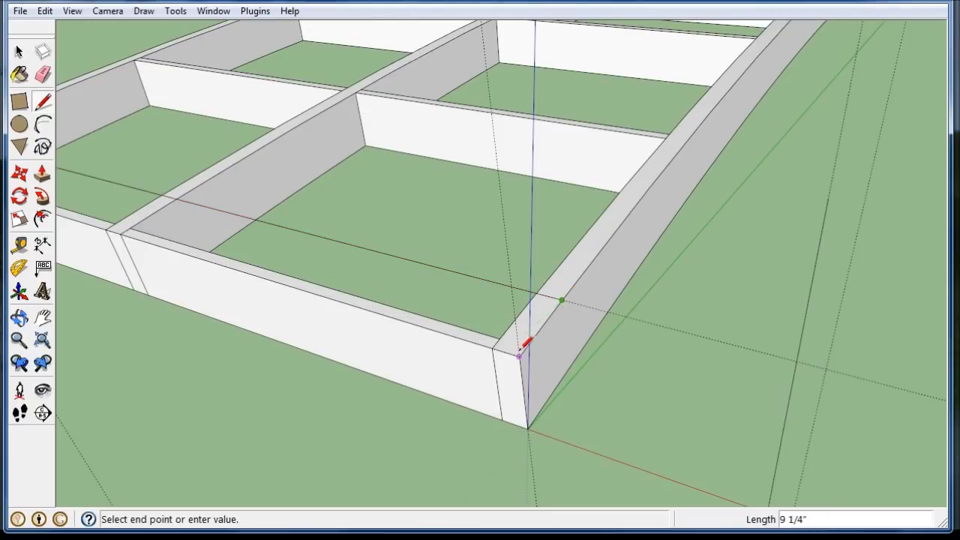
pyautogui.click(523, 348)
pyautogui.scroll(-5, 570, 285)
pyautogui.scroll(5, 135, 204)
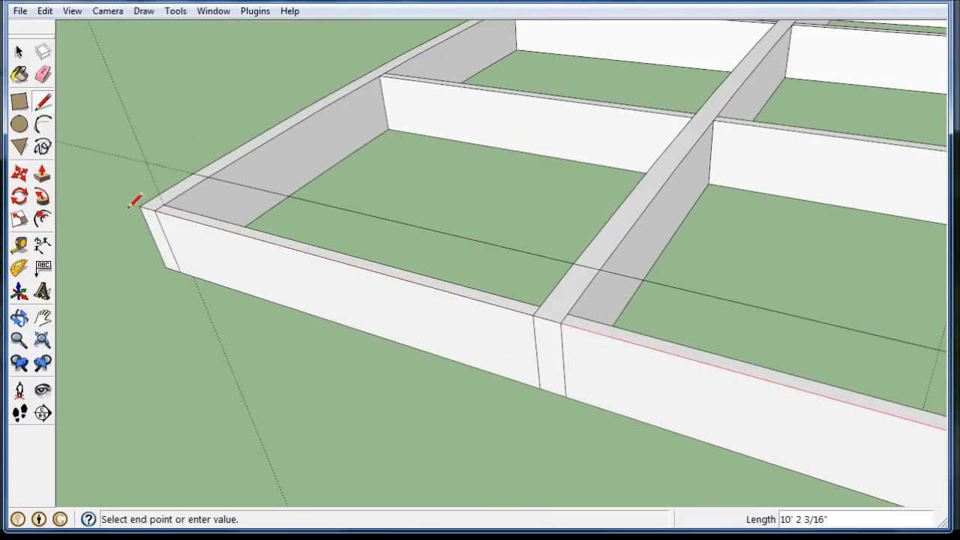
pyautogui.scroll(4, 143, 203)
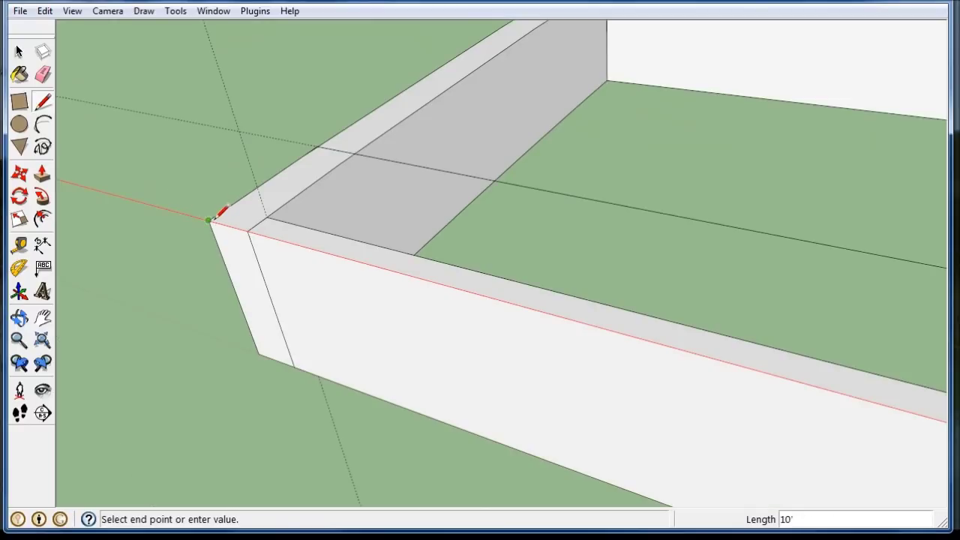
pyautogui.click(214, 217)
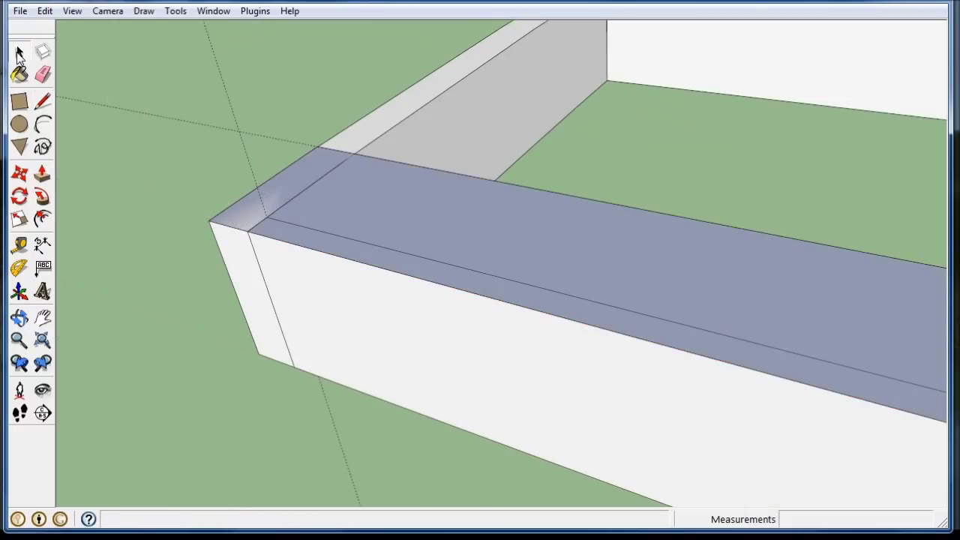
# Push/Pull the rectangular face upward by 1.5" to form a board.
pyautogui.click(43, 174)
pyautogui.moveTo(398, 259); pyautogui.dragTo(388, 220)
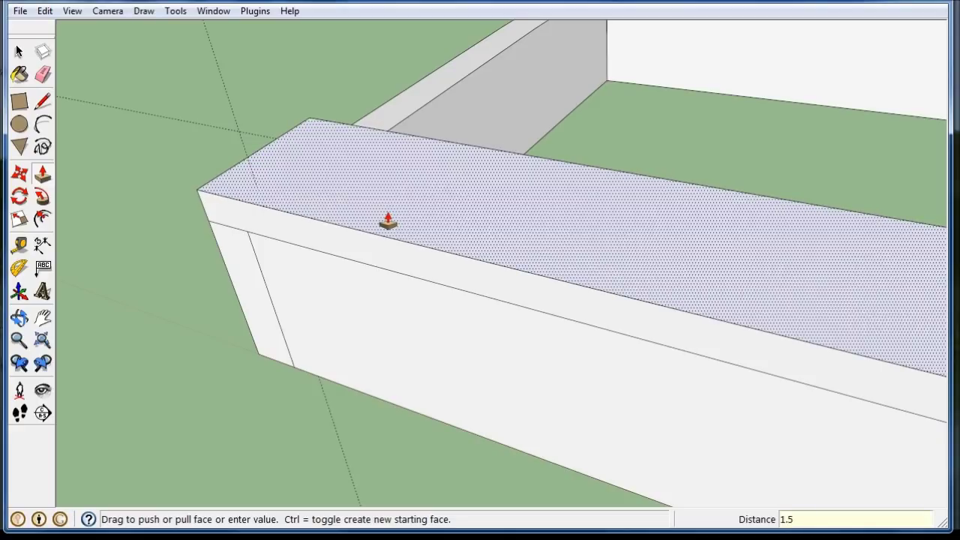
pyautogui.press('Return')
# Make the extruded board a component named "floor board" and clear the selection.
pyautogui.click(23, 49)
pyautogui.doubleClick(464, 208)
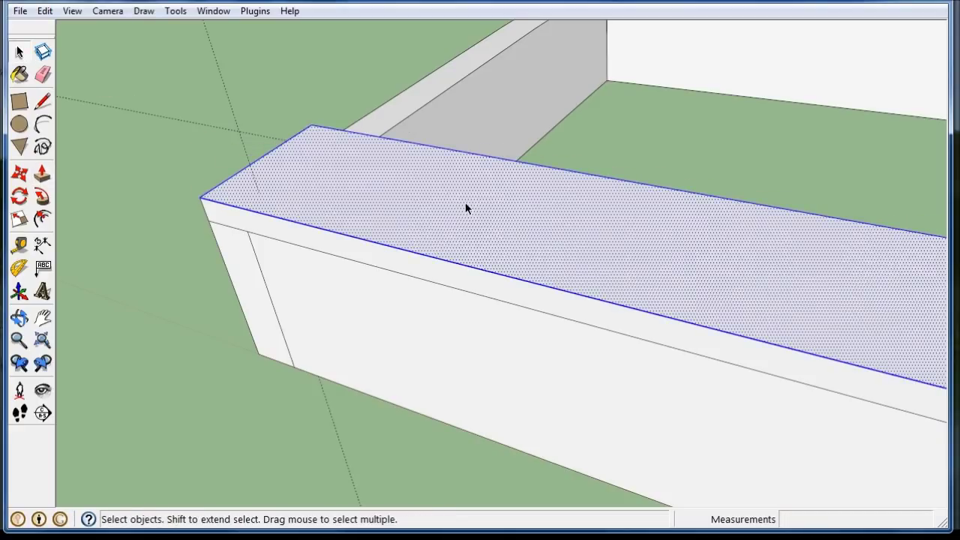
pyautogui.rightClick(321, 181)
pyautogui.click(413, 293)
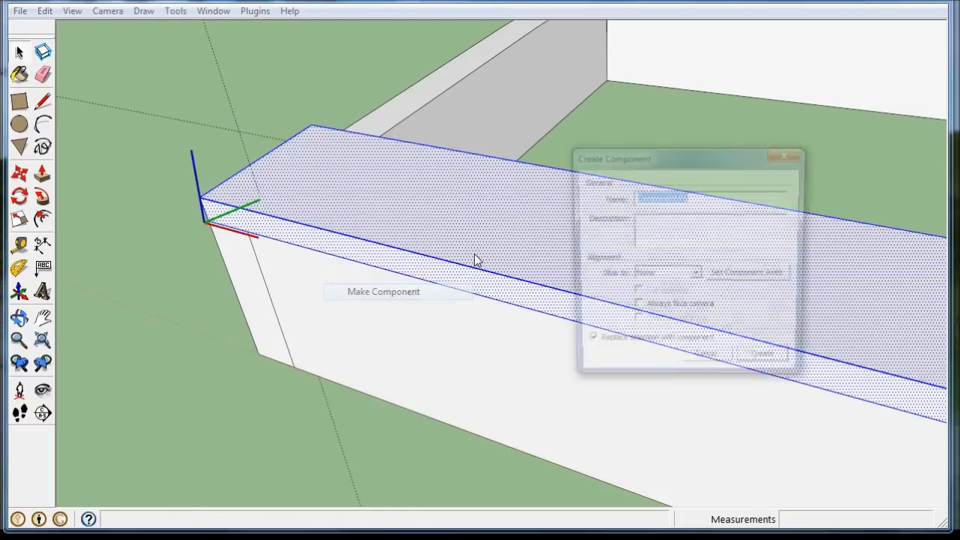
pyautogui.write('floor board')
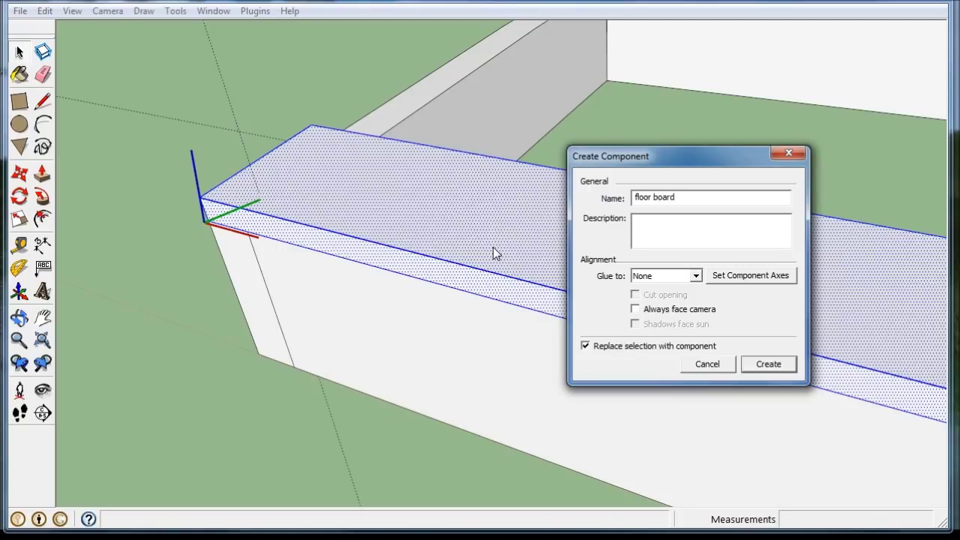
pyautogui.press('Return')
pyautogui.click(198, 113)
# Rotate a copy of the floor board about the guide lines' intersection below the bridge, from the origin end to the beams' far end.
pyautogui.scroll(-5, 180, 112)
pyautogui.moveTo(503, 200); pyautogui.dragTo(295, 200, button='middle')
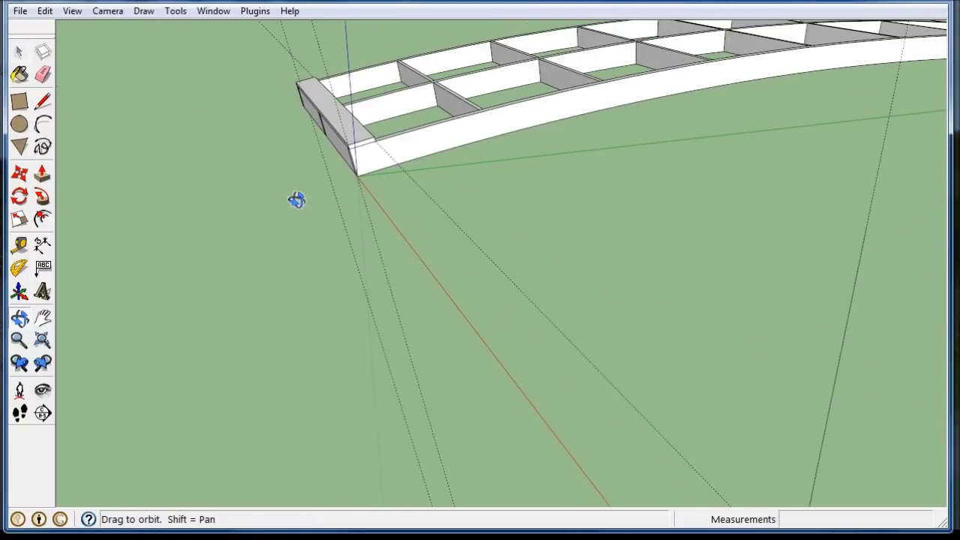
pyautogui.click(326, 107)
pyautogui.scroll(-6, 298, 113)
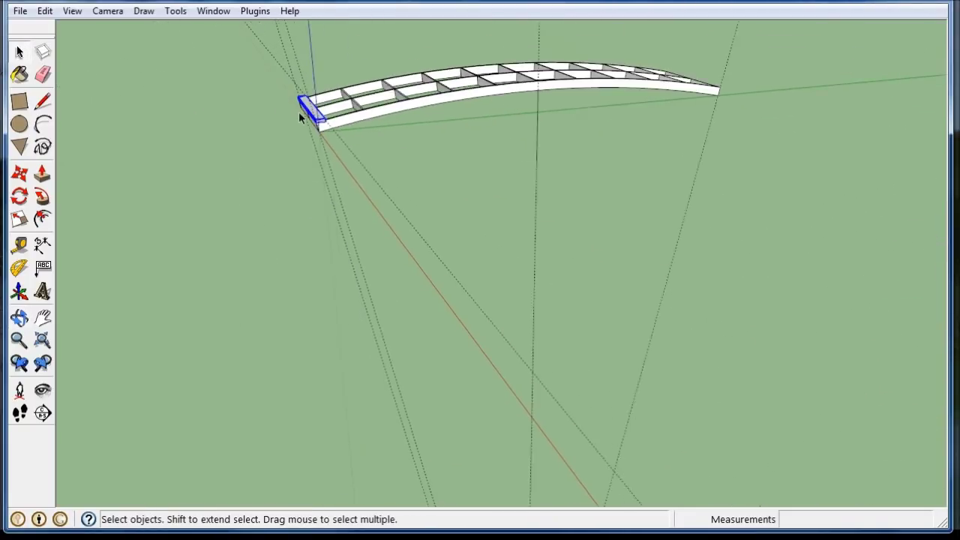
pyautogui.moveTo(424, 487); pyautogui.dragTo(445, 530, button='middle')
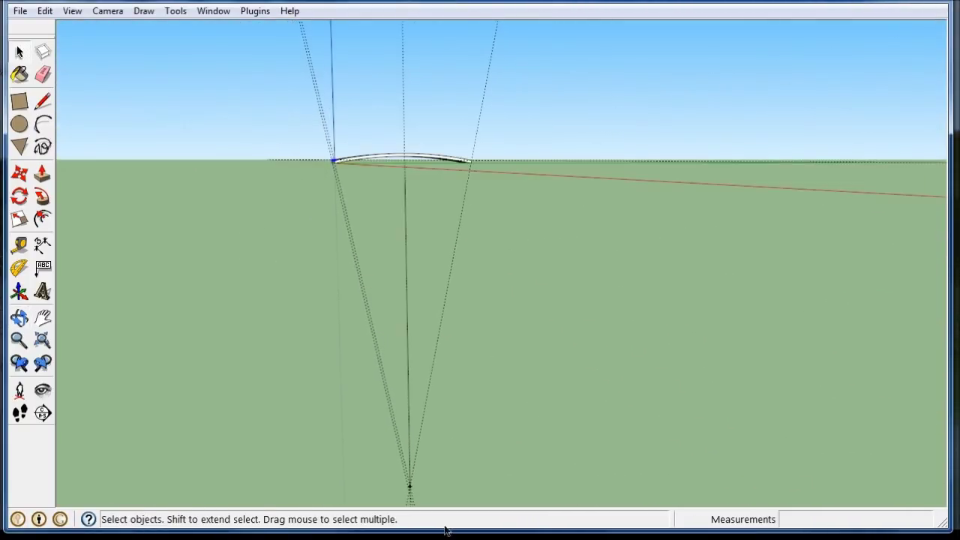
pyautogui.click(19, 197)
pyautogui.moveTo(501, 453); pyautogui.dragTo(473, 444, button='middle')
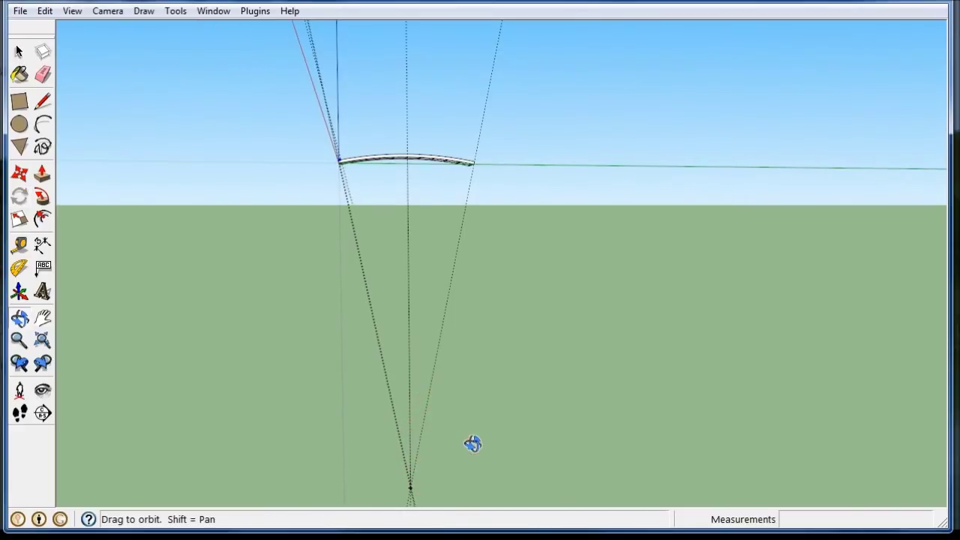
pyautogui.click(413, 488)
pyautogui.scroll(4, 338, 154)
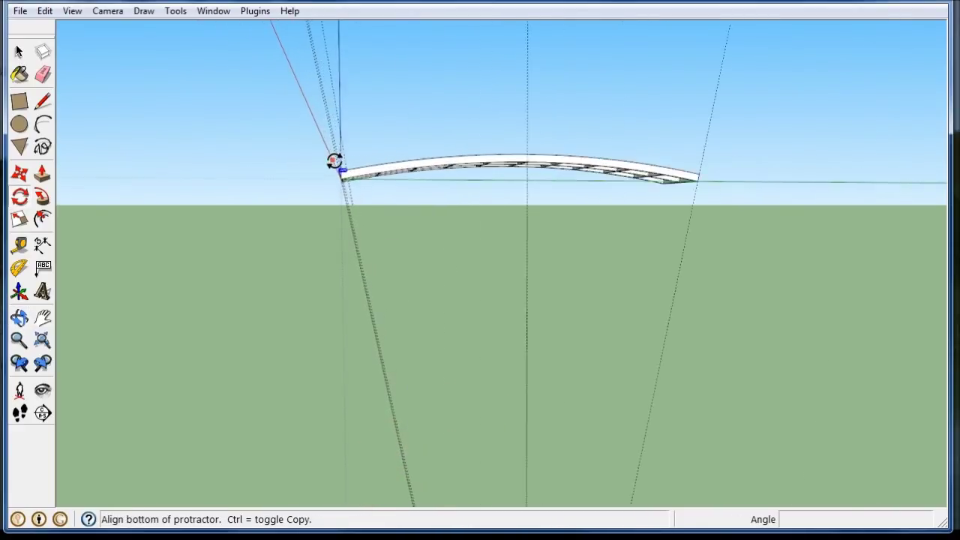
pyautogui.scroll(6, 334, 161)
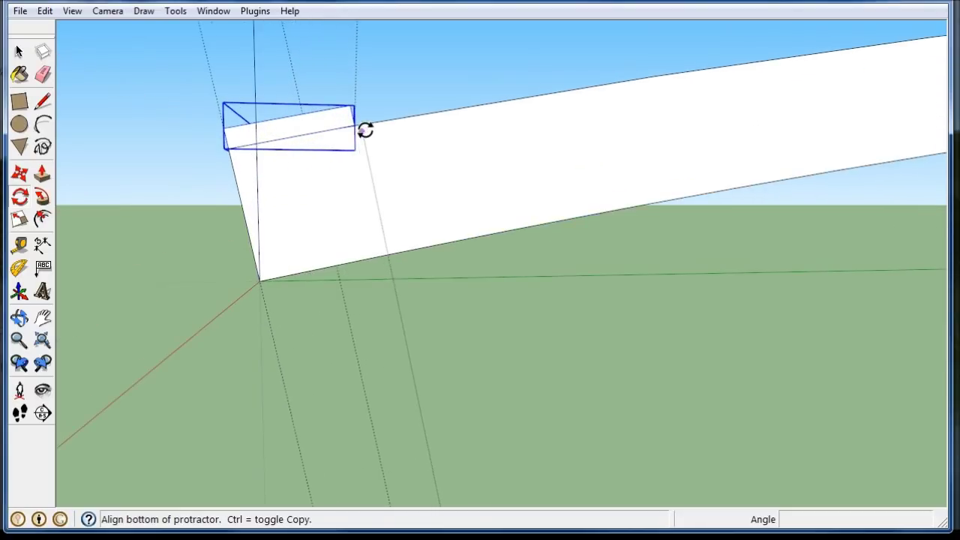
pyautogui.scroll(2, 365, 131)
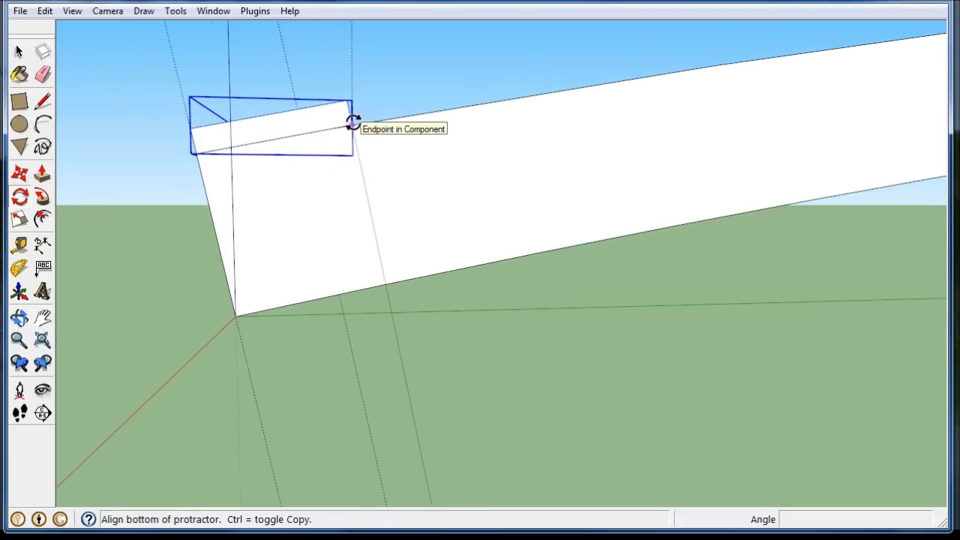
pyautogui.click(352, 123)
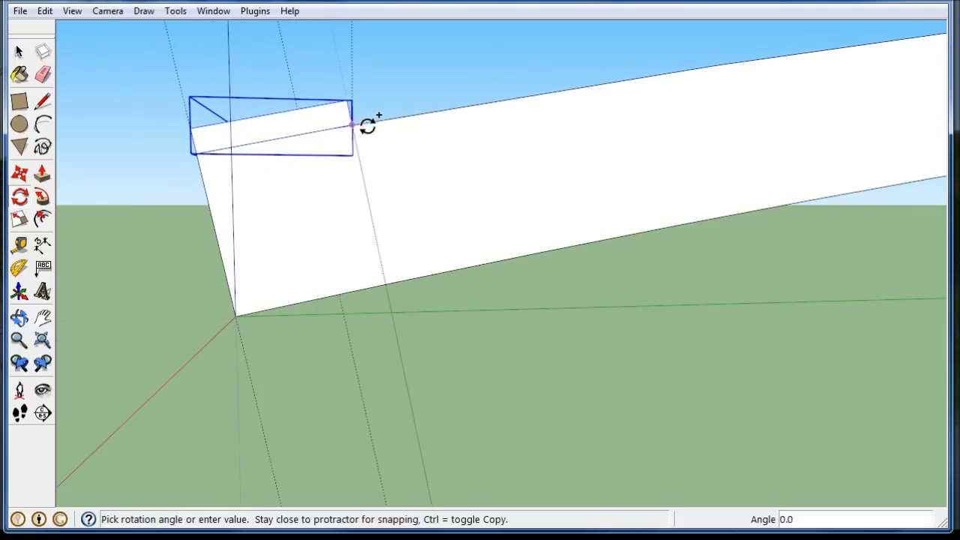
pyautogui.scroll(-6, 293, 168)
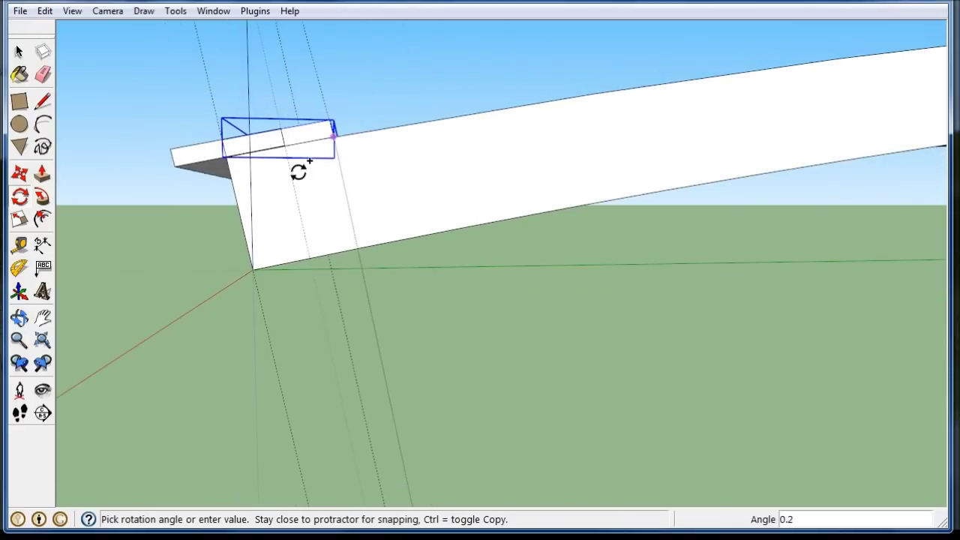
pyautogui.moveTo(707, 197); pyautogui.dragTo(610, 253, button='middle')
pyautogui.scroll(-3, 525, 225)
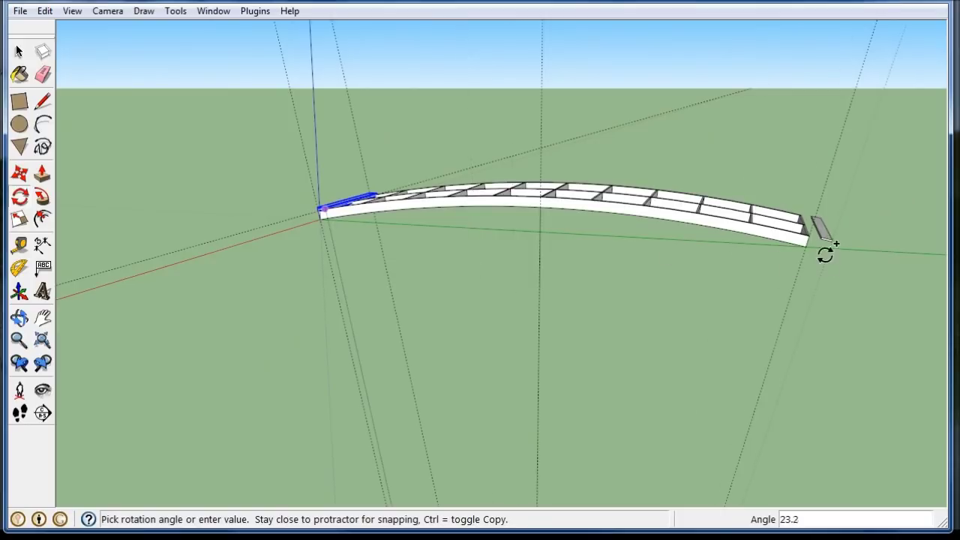
pyautogui.scroll(8, 817, 244)
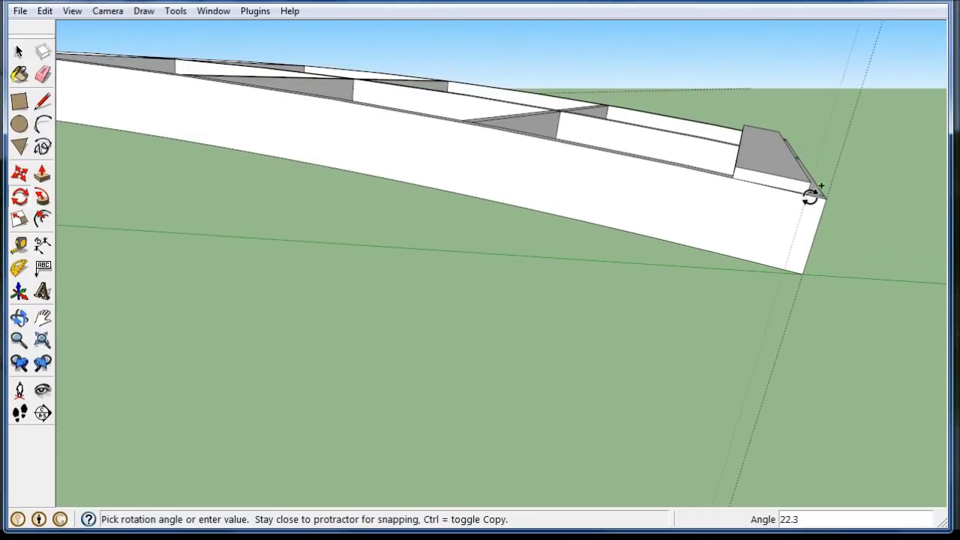
pyautogui.click(824, 198)
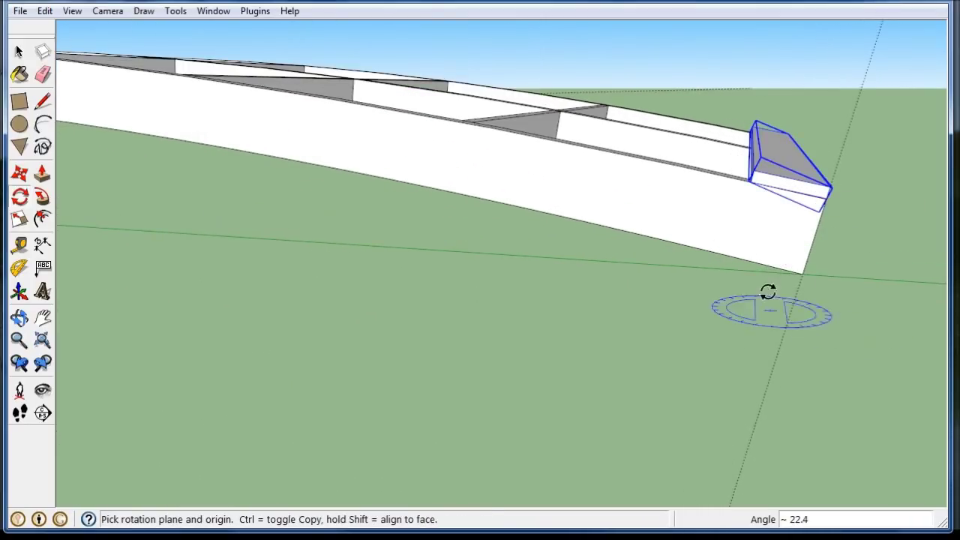
# Array floor boards evenly between the two end boards, trying 40, 45 and a larger number of divisions, and clear the selection.
pyautogui.scroll(-8, 783, 274)
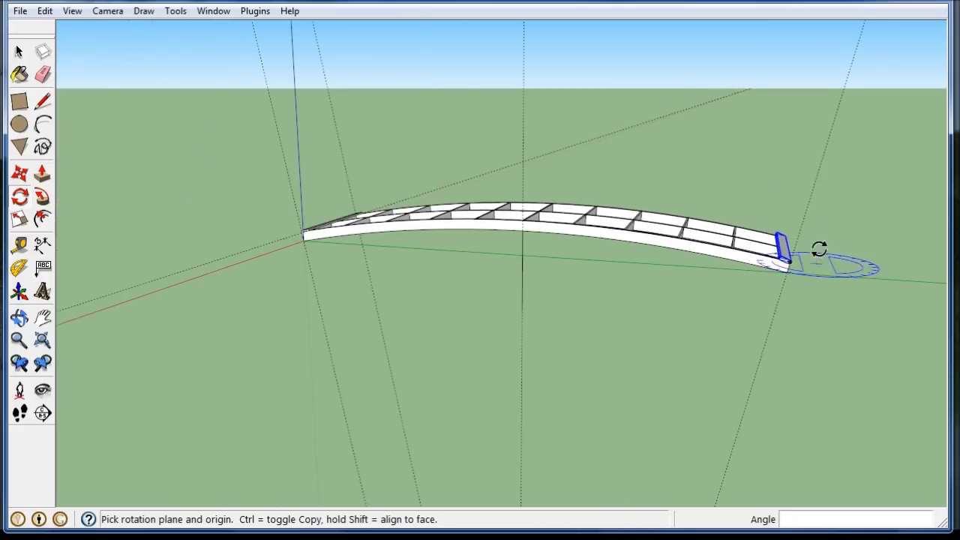
pyautogui.scroll(8, 784, 262)
pyautogui.scroll(1, 789, 275)
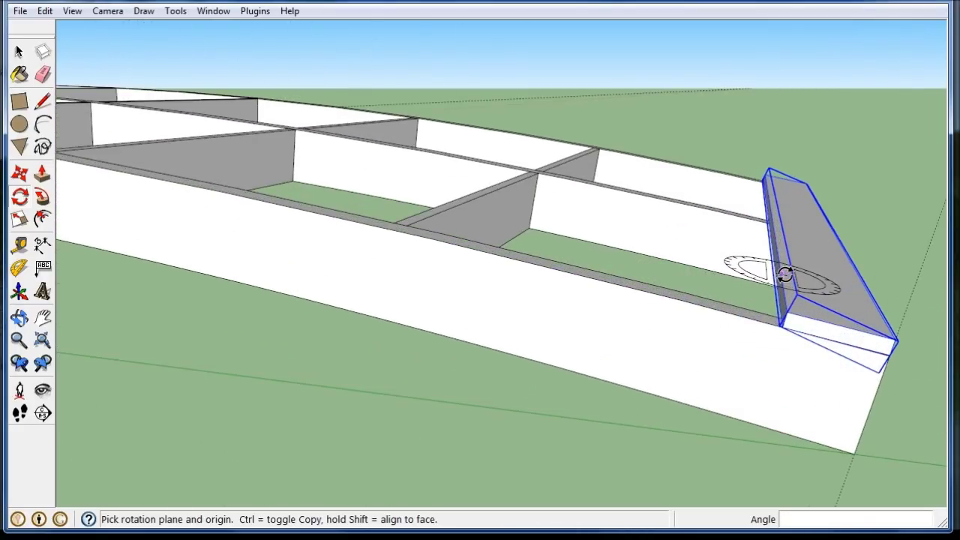
pyautogui.write('/4')
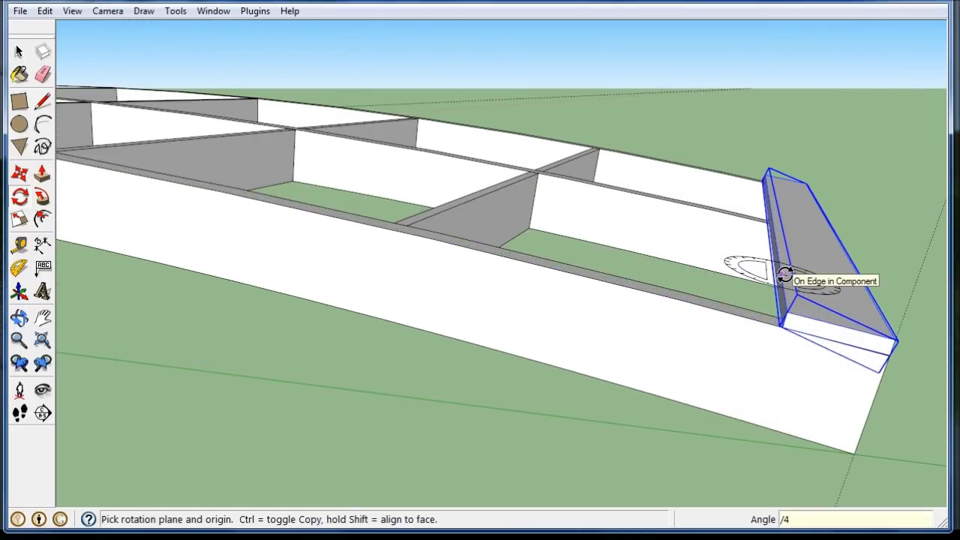
pyautogui.write('0')
pyautogui.press('Return')
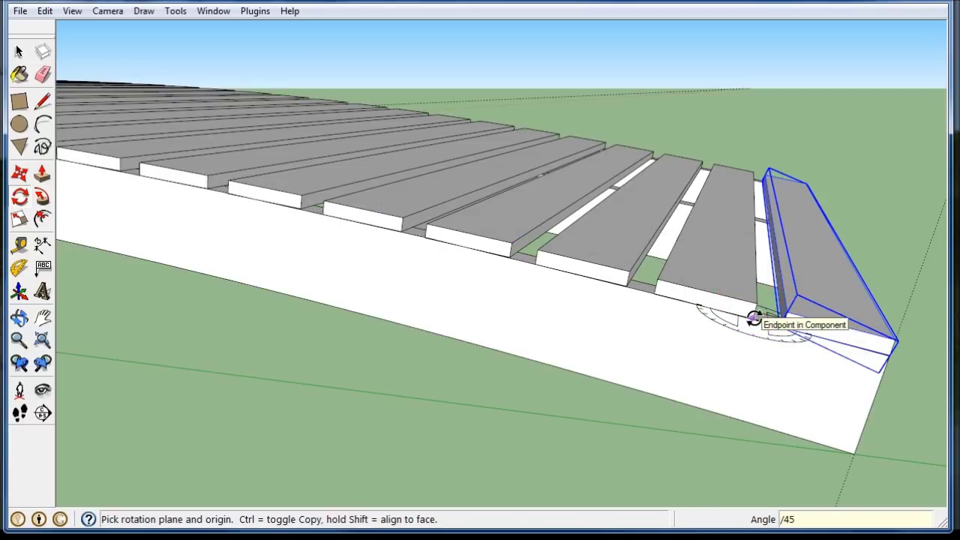
pyautogui.write('5')
pyautogui.press('Return')
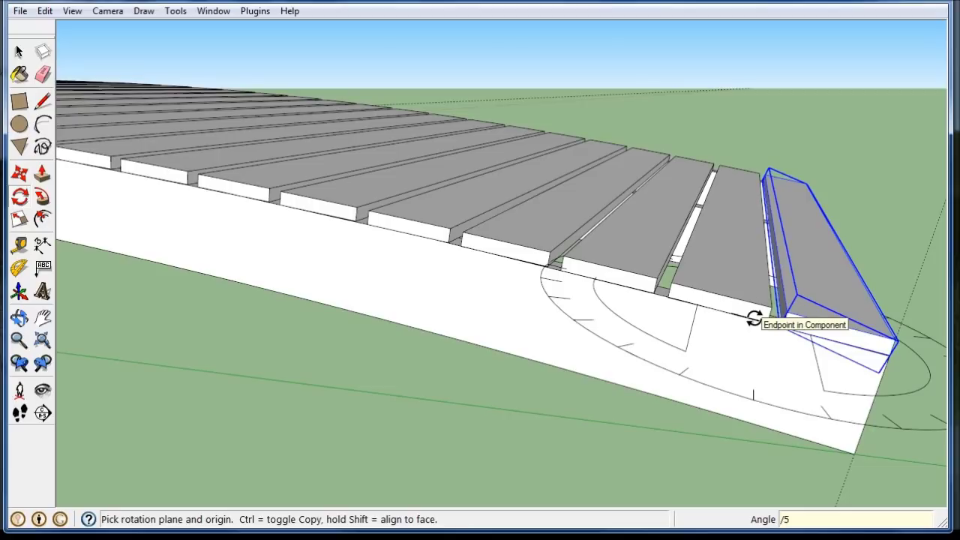
pyautogui.scroll(5, 805, 315)
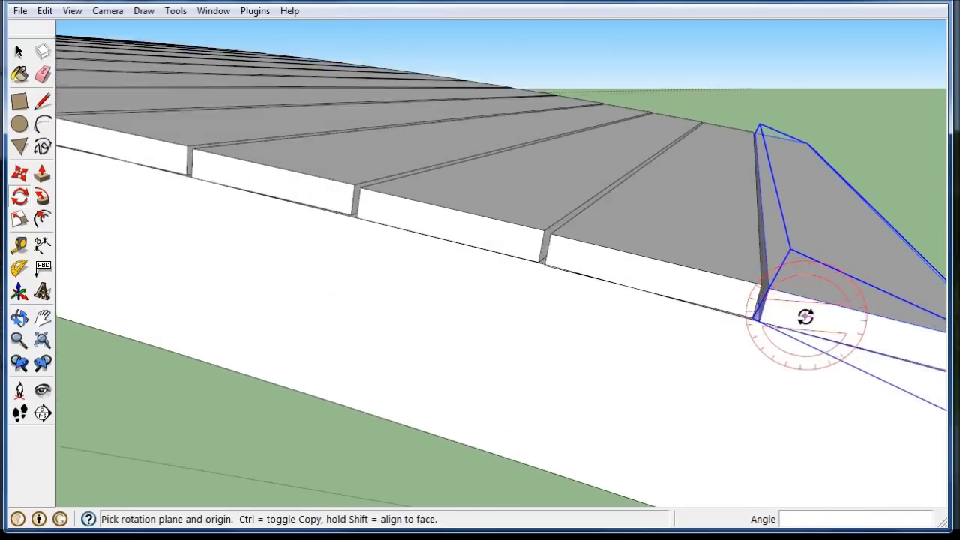
pyautogui.scroll(2, 739, 298)
pyautogui.moveTo(805, 285); pyautogui.dragTo(794, 392, button='middle')
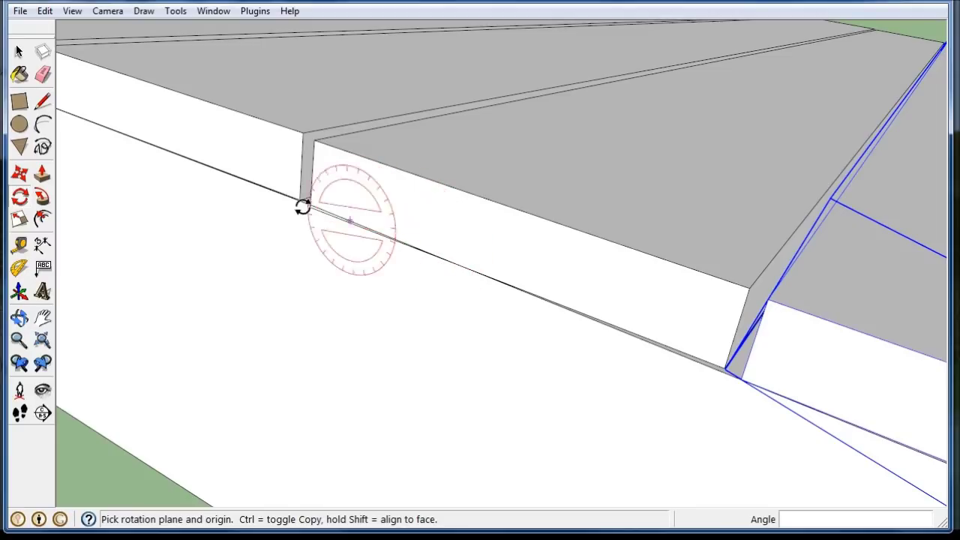
pyautogui.click(19, 51)
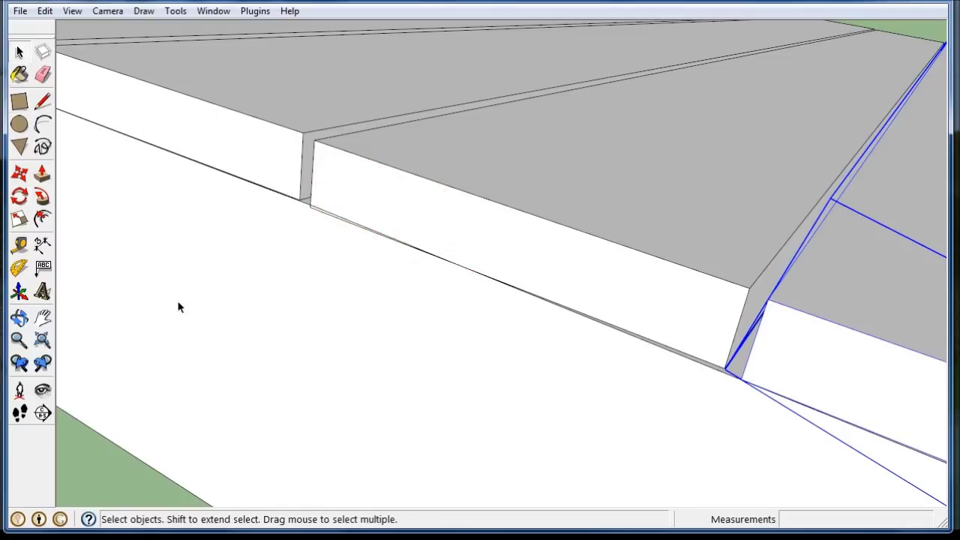
pyautogui.click(111, 447)
pyautogui.click(42, 101)
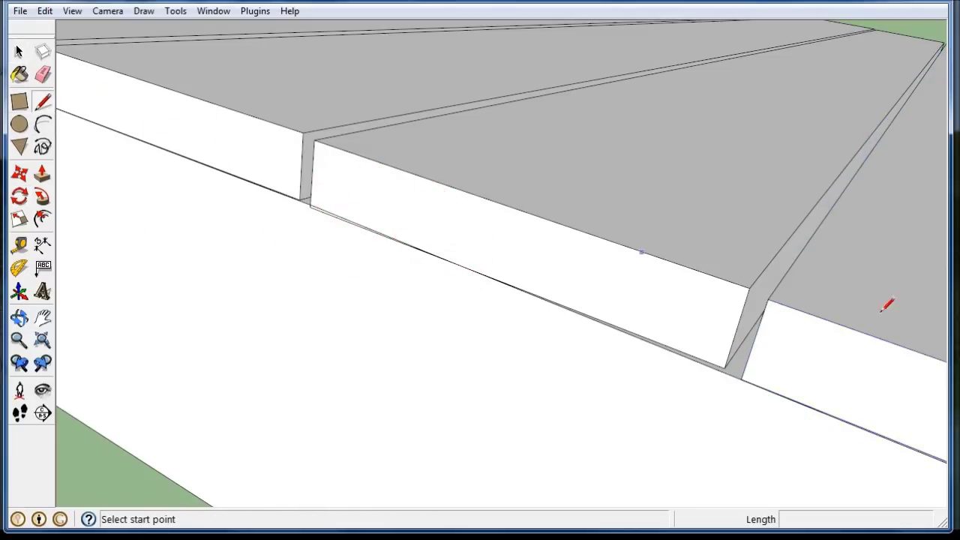
pyautogui.click(750, 288)
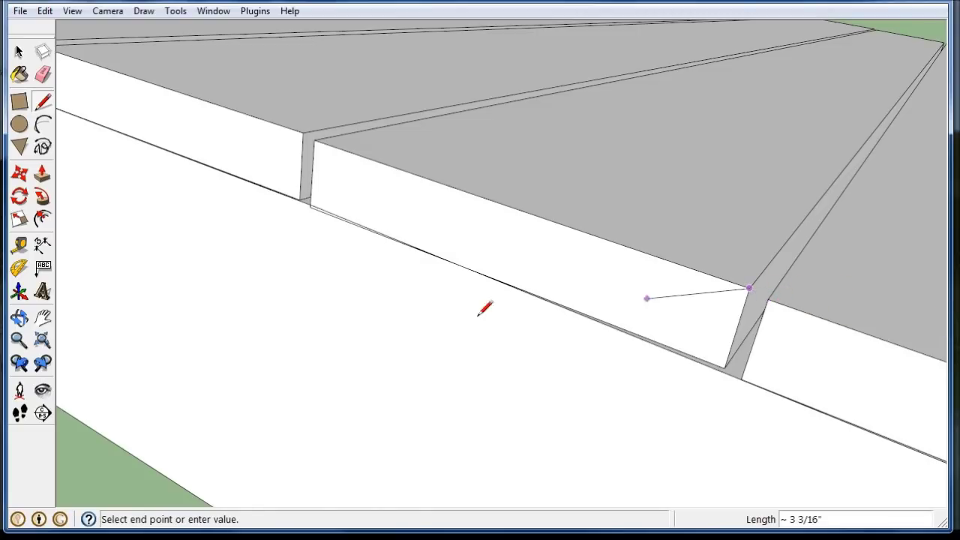
pyautogui.click(25, 54)
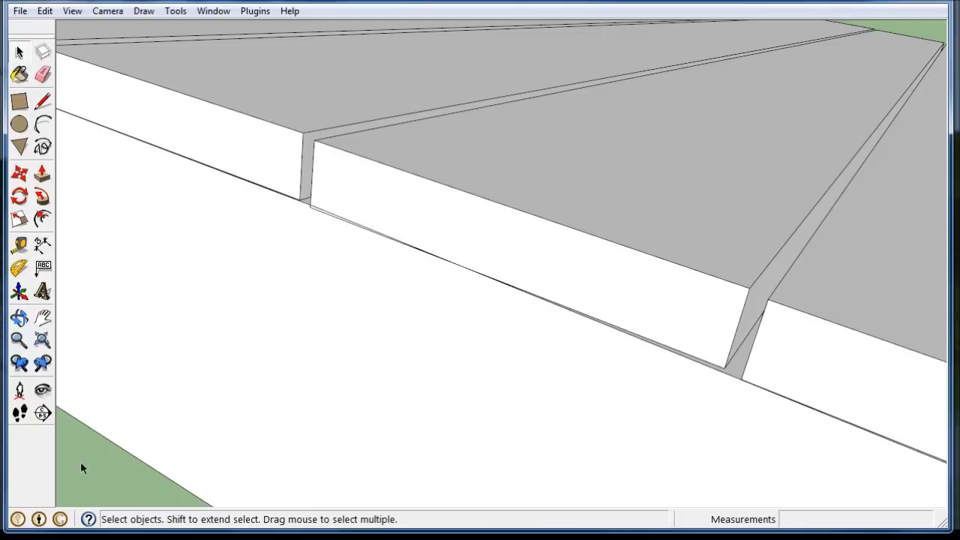
# Examine the gaps between the floor boards and their fit on the arched beams, from the far end to the origin end.
pyautogui.scroll(-4, 230, 450)
pyautogui.moveTo(230, 426)
pyautogui.mouseDown(button='middle')
pyautogui.moveTo(510, 443)
pyautogui.moveTo(429, 407)
pyautogui.moveTo(497, 336)
pyautogui.moveTo(192, 340)
pyautogui.mouseUp(button='middle')
pyautogui.scroll(3, 425, 404)
pyautogui.scroll(2, 424, 401)
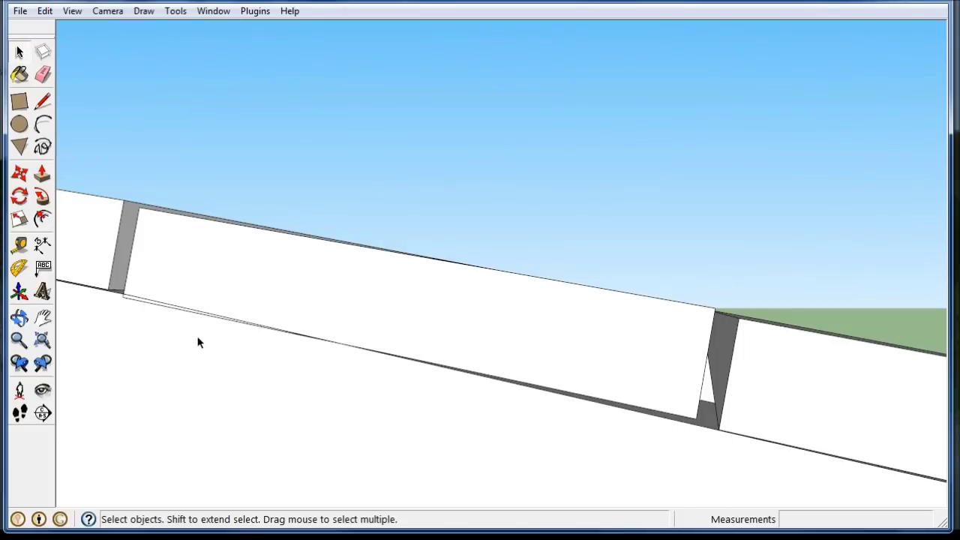
pyautogui.scroll(-6, 575, 327)
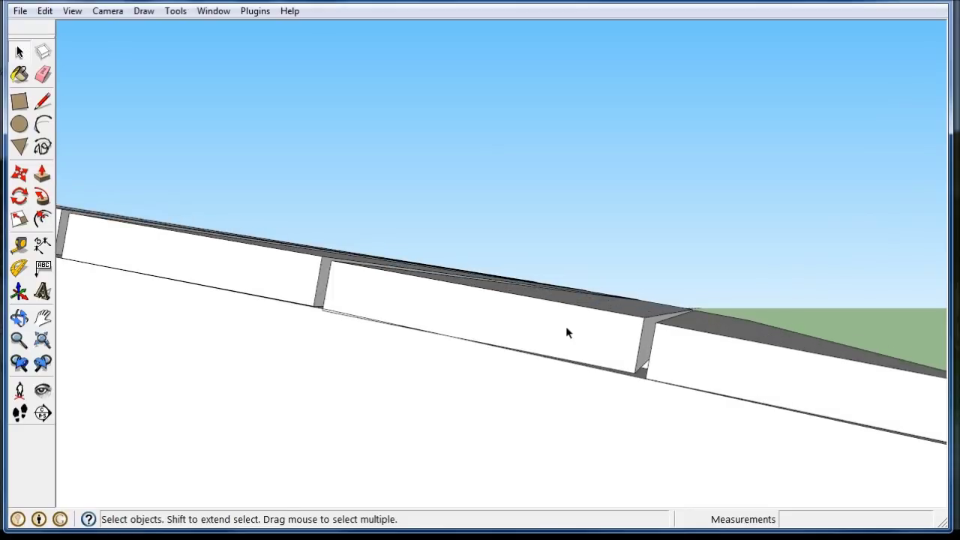
pyautogui.scroll(-3, 563, 345)
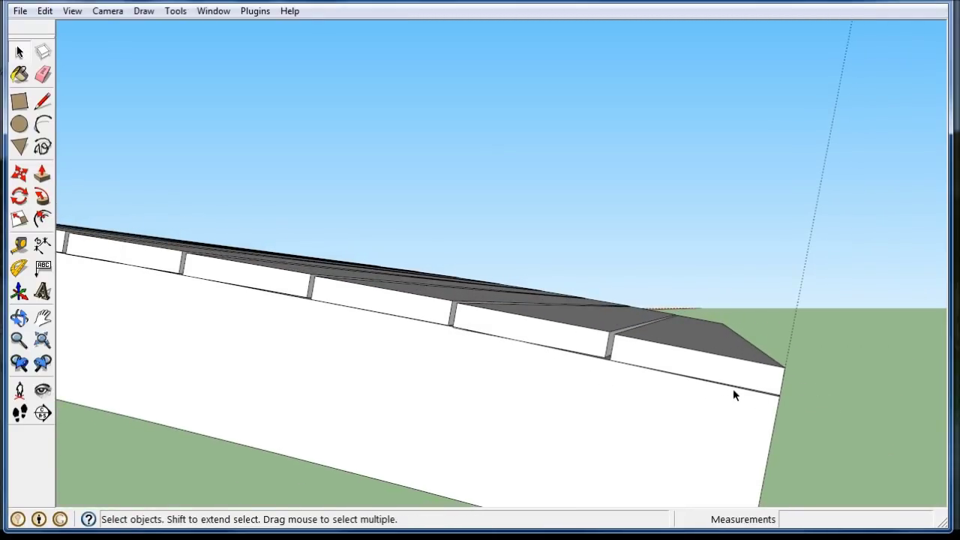
pyautogui.scroll(-3, 748, 372)
pyautogui.scroll(8, 561, 359)
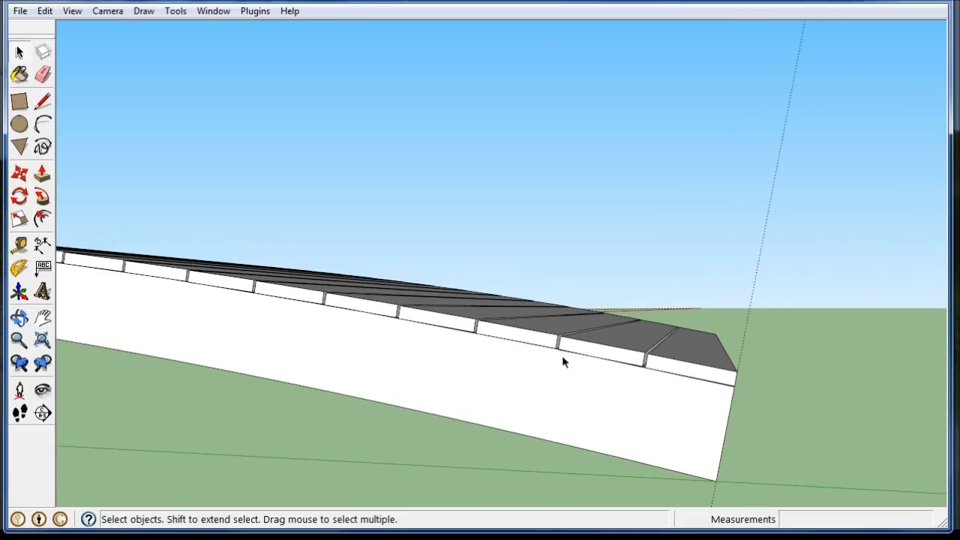
pyautogui.scroll(1, 525, 345)
pyautogui.moveTo(422, 313); pyautogui.dragTo(625, 373, button='middle')
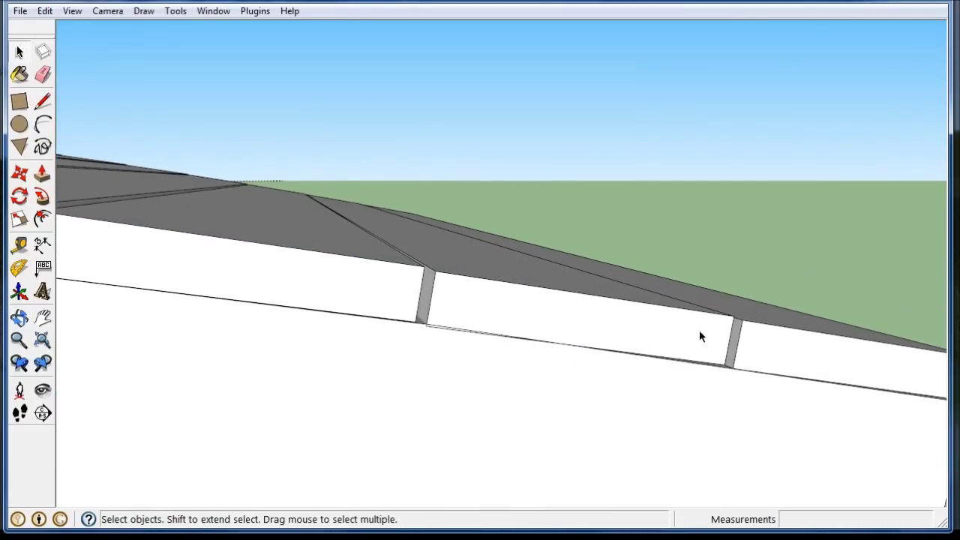
pyautogui.scroll(-1, 695, 341)
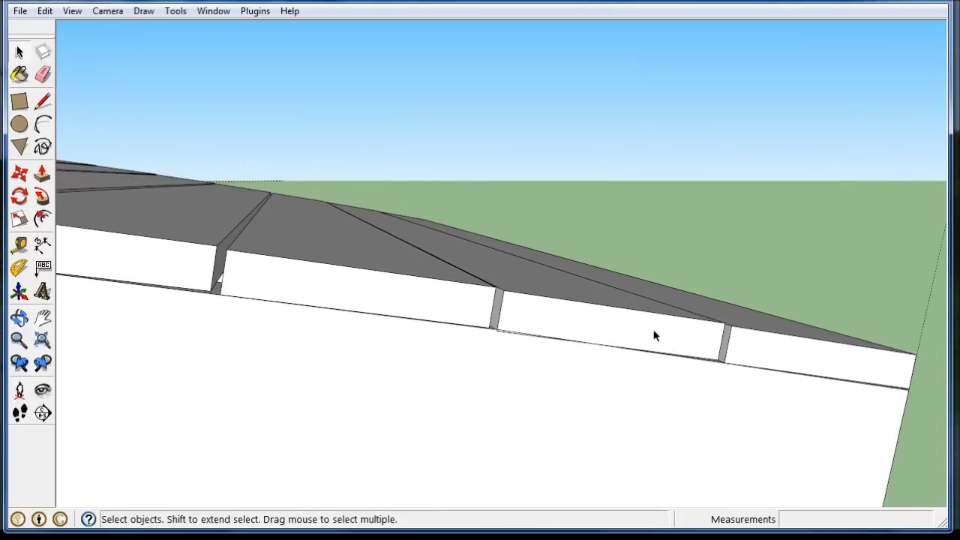
pyautogui.scroll(-6, 701, 335)
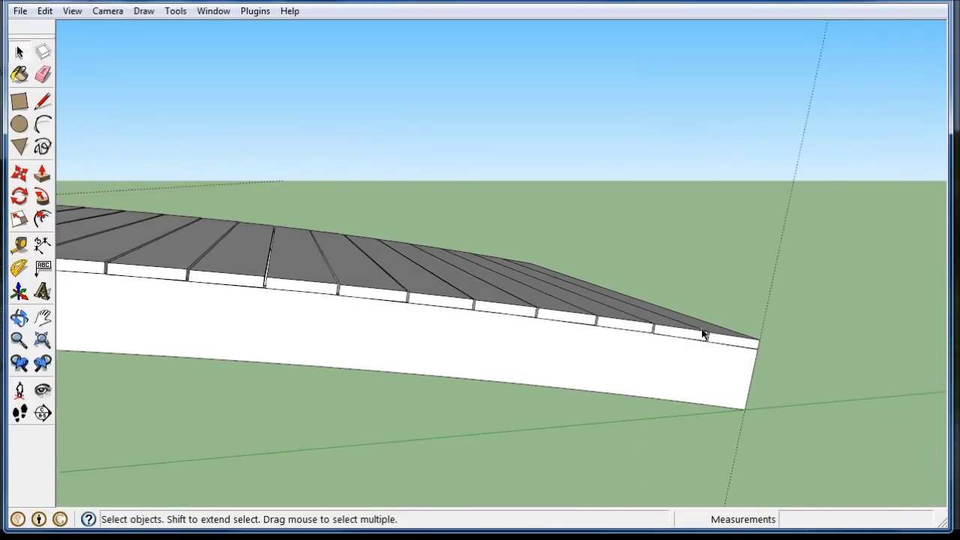
pyautogui.scroll(-1, 701, 335)
pyautogui.moveTo(161, 405); pyautogui.dragTo(356, 455, button='middle')
pyautogui.scroll(1, 357, 456)
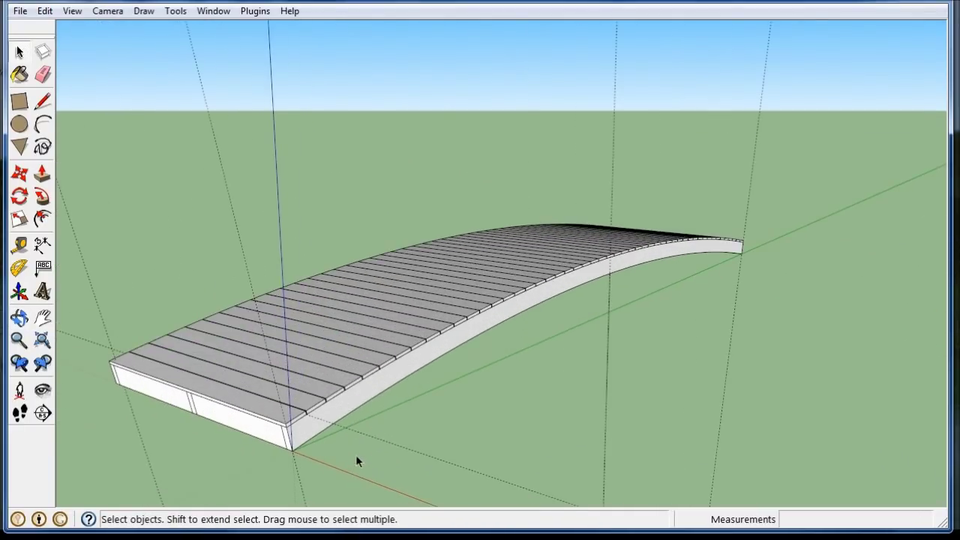
pyautogui.moveTo(336, 404)
pyautogui.mouseDown(button='middle')
pyautogui.moveTo(392, 275)
pyautogui.moveTo(456, 267)
pyautogui.moveTo(487, 337)
pyautogui.moveTo(283, 361)
pyautogui.mouseUp(button='middle')
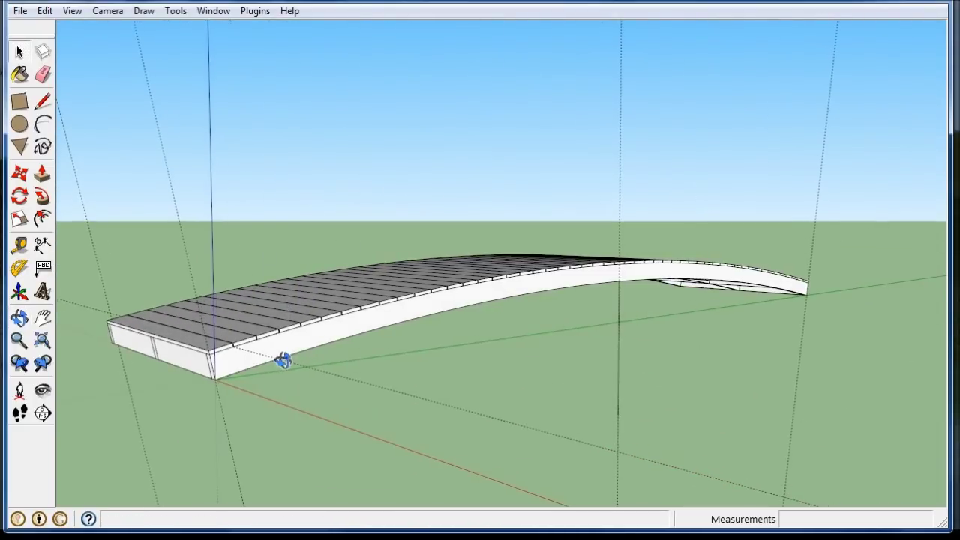
# Draw a circle with a 104'8.5" radius centred on the guide lines' intersection below the bridge.
pyautogui.scroll(-2, 362, 233)
pyautogui.scroll(-2, 470, 220)
pyautogui.moveTo(469, 220); pyautogui.dragTo(350, 193, button='middle')
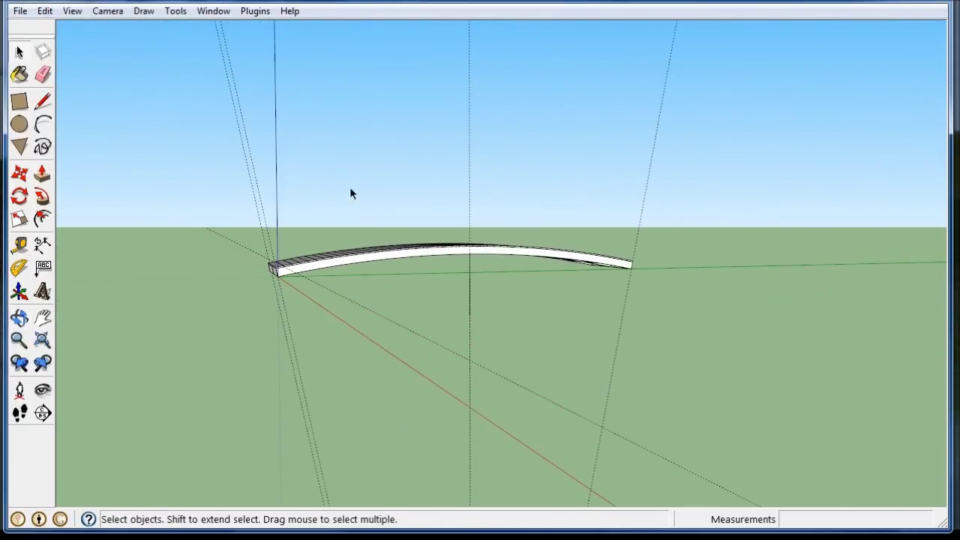
pyautogui.scroll(-5, 335, 187)
pyautogui.moveTo(420, 477)
pyautogui.mouseDown(button='middle')
pyautogui.moveTo(367, 485)
pyautogui.moveTo(373, 439)
pyautogui.mouseUp(button='middle')
pyautogui.scroll(4, 372, 434)
pyautogui.click(19, 124)
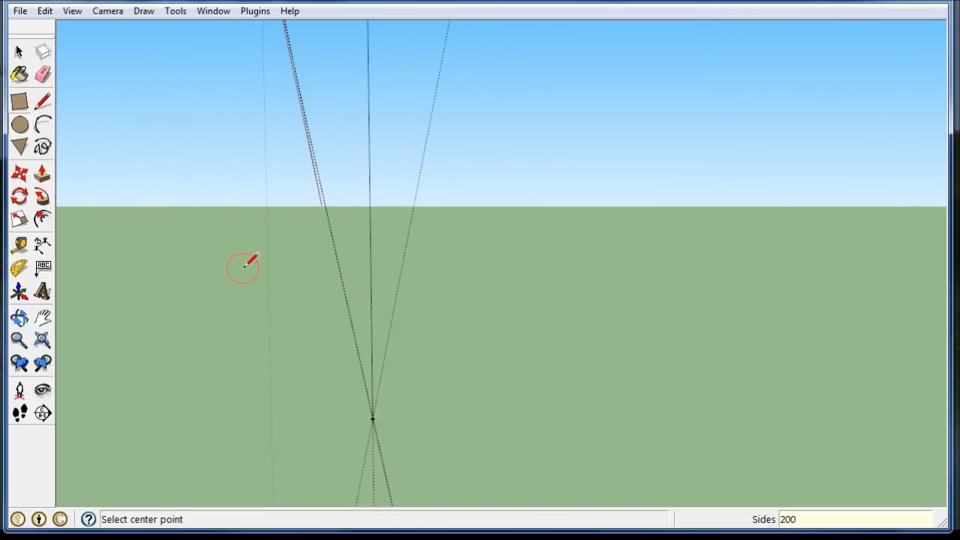
pyautogui.click(373, 417)
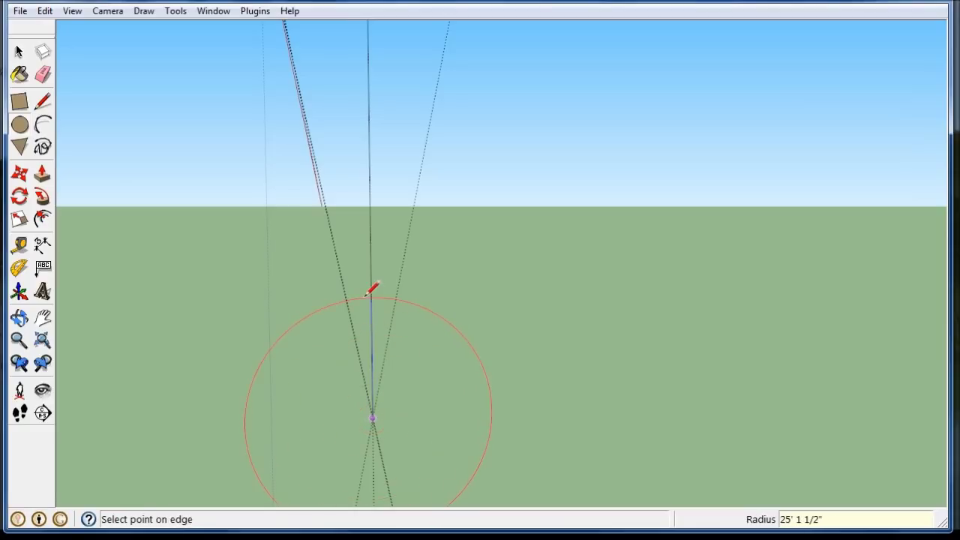
pyautogui.scroll(-5, 368, 299)
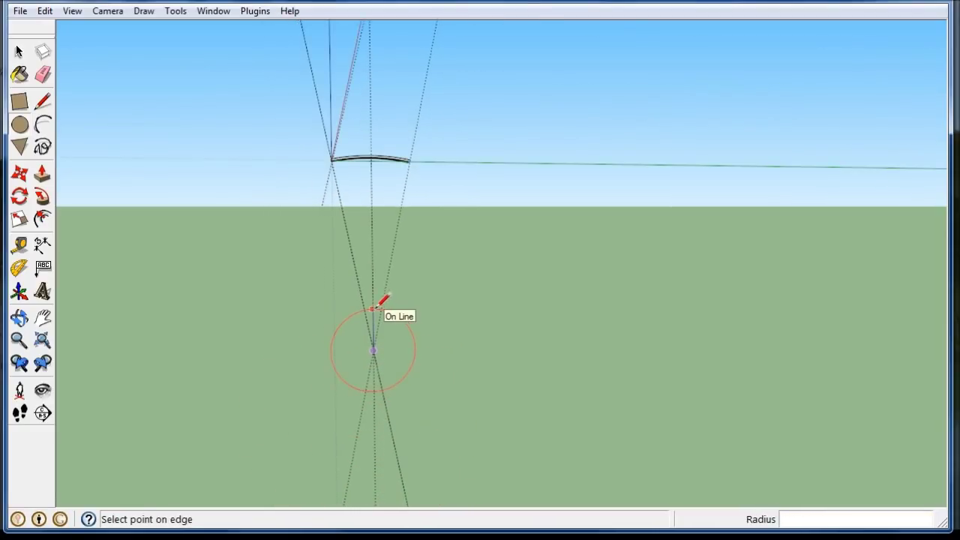
pyautogui.moveTo(328, 128)
pyautogui.mouseDown(button='middle')
pyautogui.moveTo(343, 178)
pyautogui.moveTo(311, 137)
pyautogui.mouseUp(button='middle')
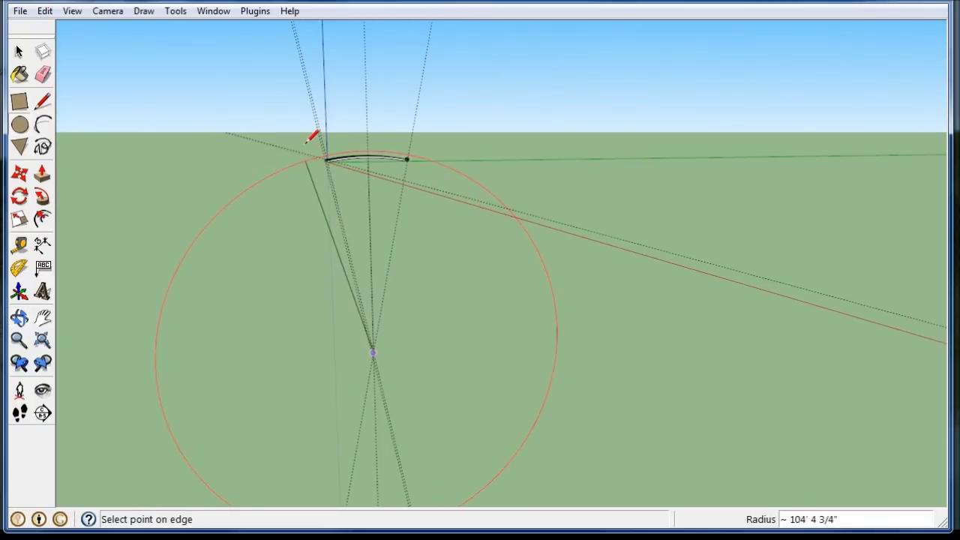
pyautogui.scroll(6, 309, 138)
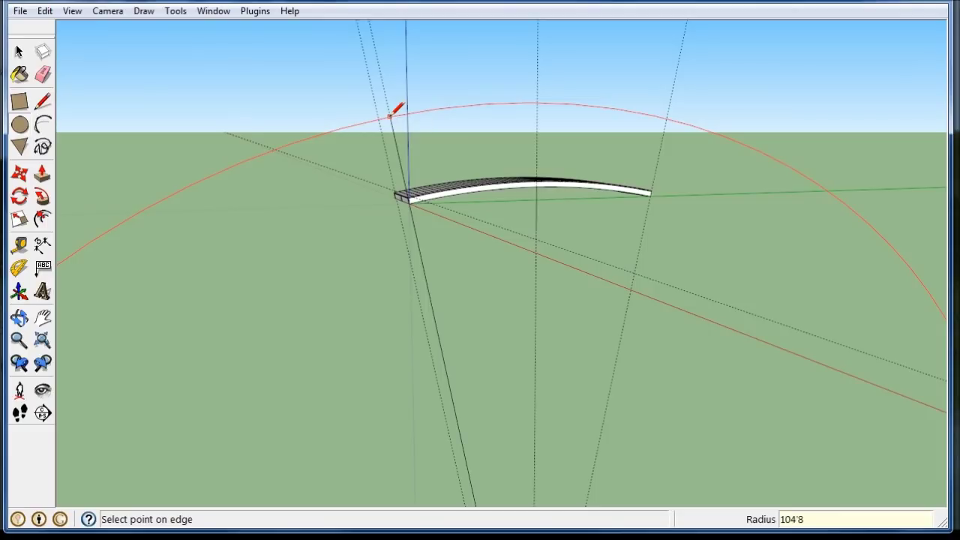
pyautogui.press('Return')
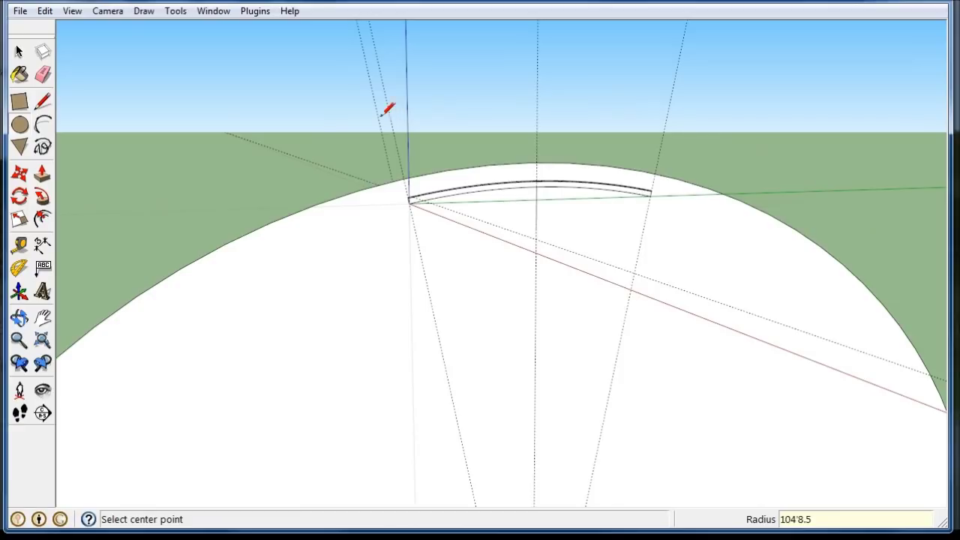
# Try to draw a second circle with a 104'10" radius from the same centre.
pyautogui.scroll(-4, 406, 202)
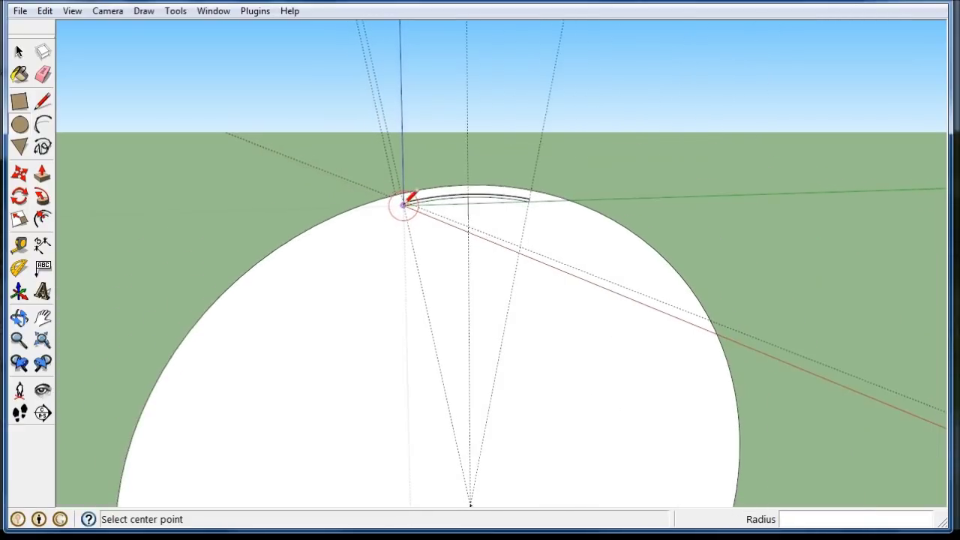
pyautogui.scroll(-1, 406, 202)
pyautogui.click(454, 435)
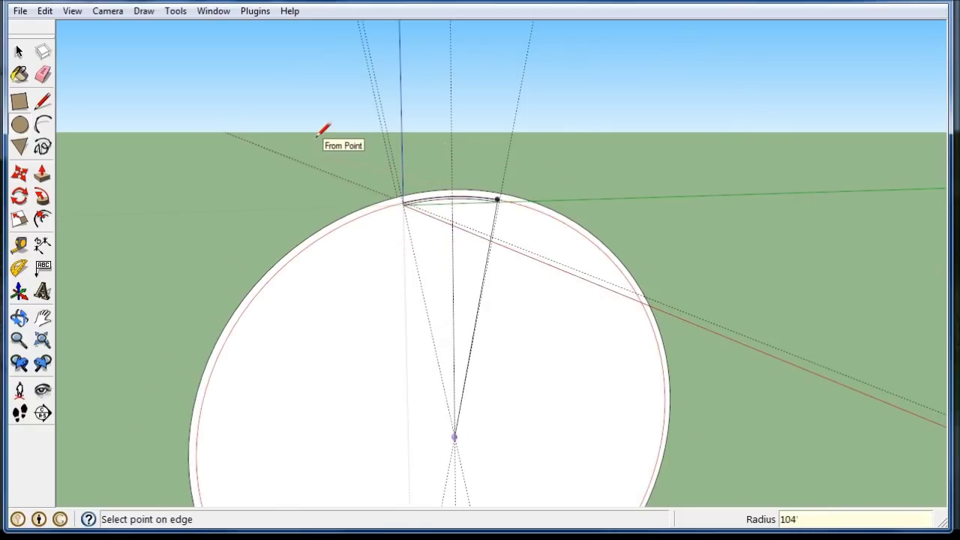
pyautogui.press('Escape')
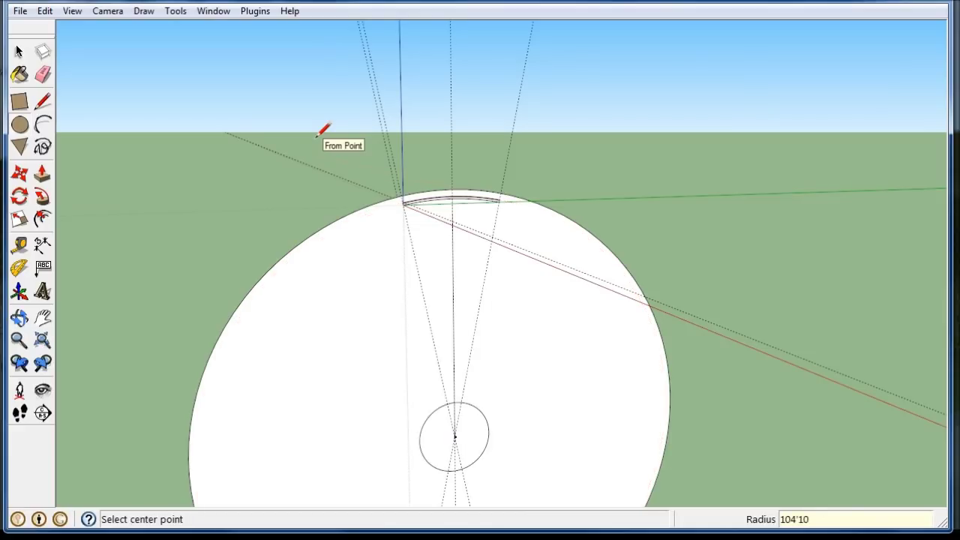
# Examine the large circle's edge above the bridge's origin end and the area around its centre for the second circle.
pyautogui.scroll(3, 401, 207)
pyautogui.scroll(6, 395, 210)
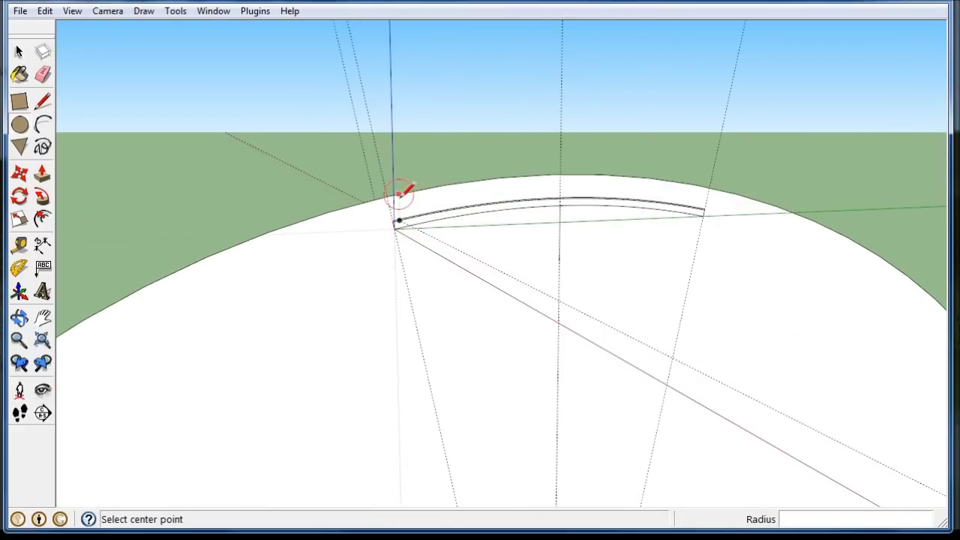
pyautogui.moveTo(362, 186)
pyautogui.mouseDown(button='middle')
pyautogui.moveTo(717, 247)
pyautogui.moveTo(797, 163)
pyautogui.moveTo(382, 217)
pyautogui.moveTo(332, 172)
pyautogui.mouseUp(button='middle')
pyautogui.scroll(-2, 334, 180)
pyautogui.scroll(-3, 334, 180)
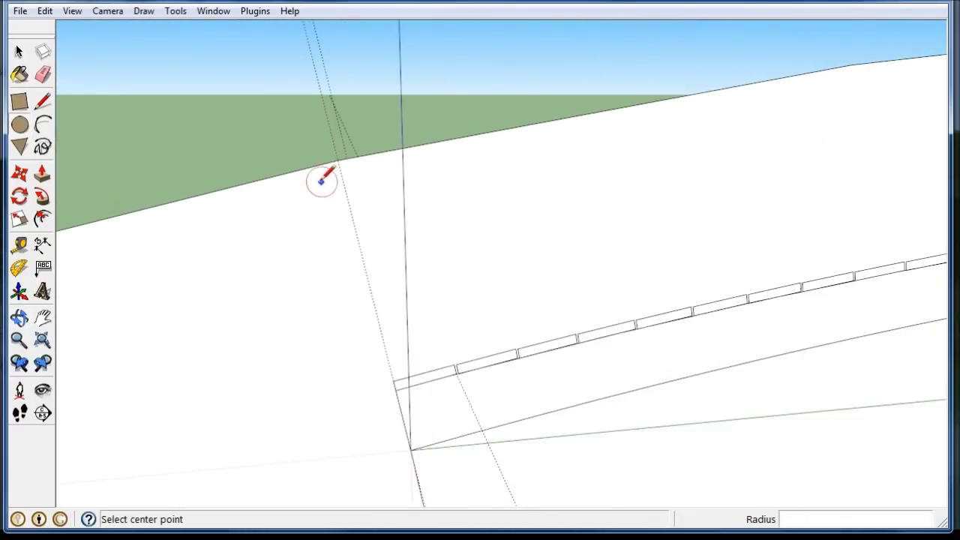
pyautogui.scroll(-4, 326, 146)
pyautogui.scroll(-2, 353, 149)
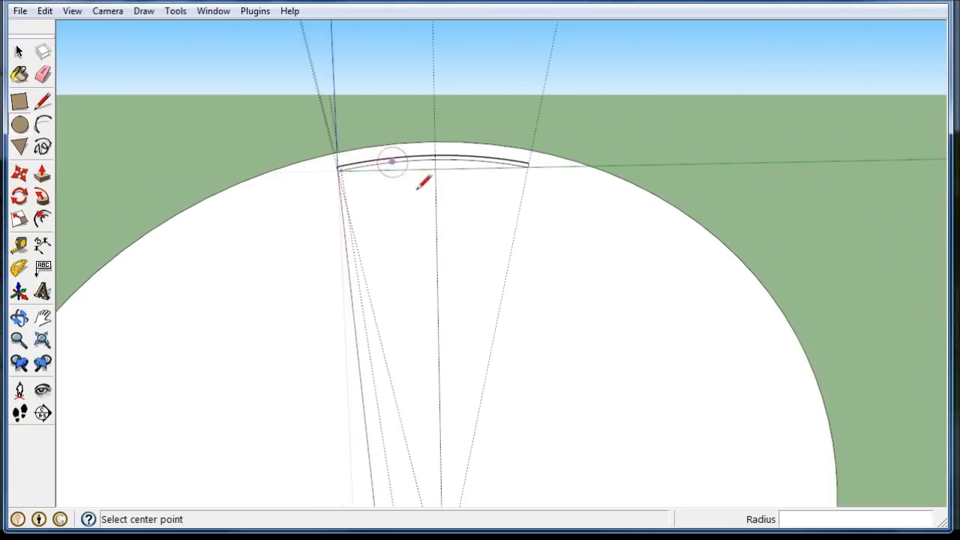
pyautogui.scroll(-3, 428, 248)
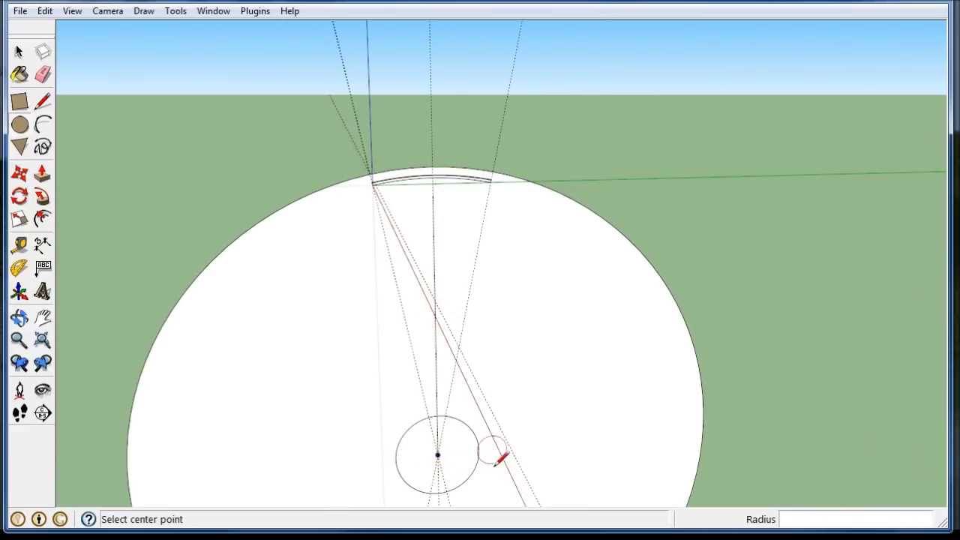
# Undo the small circle at the guide lines' intersection and draw a circle with a 104'10" radius from that point.
pyautogui.scroll(3, 450, 489)
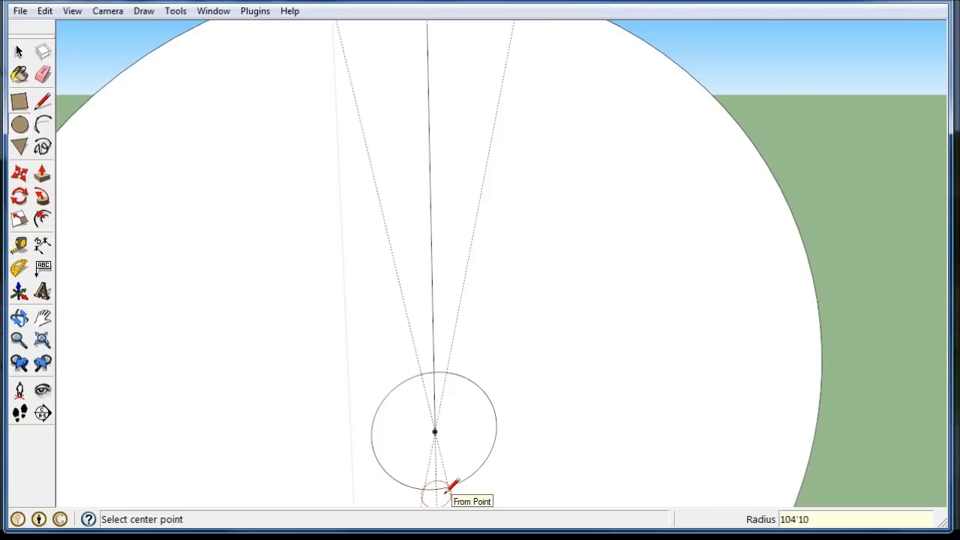
pyautogui.hotkey('ctrl', 'z')
pyautogui.scroll(-3, 435, 353)
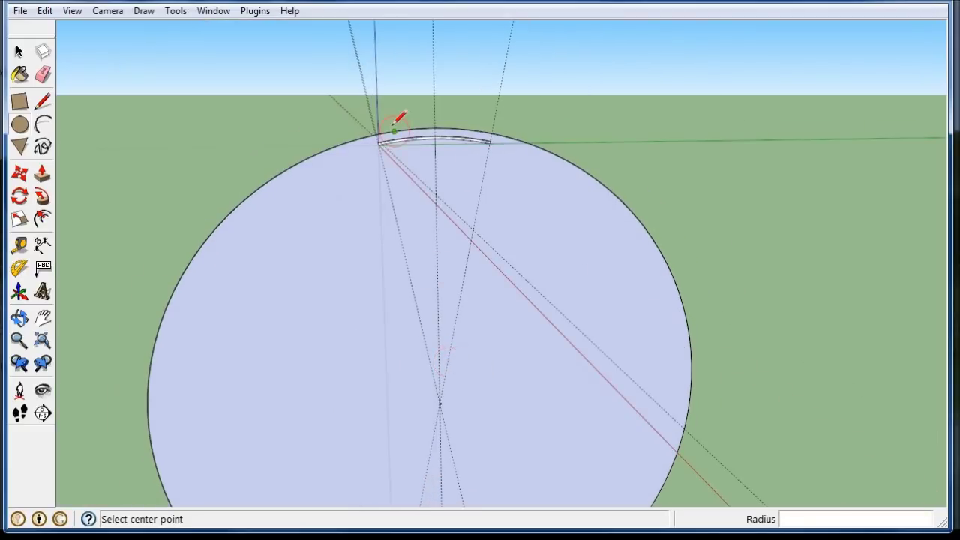
pyautogui.scroll(5, 387, 150)
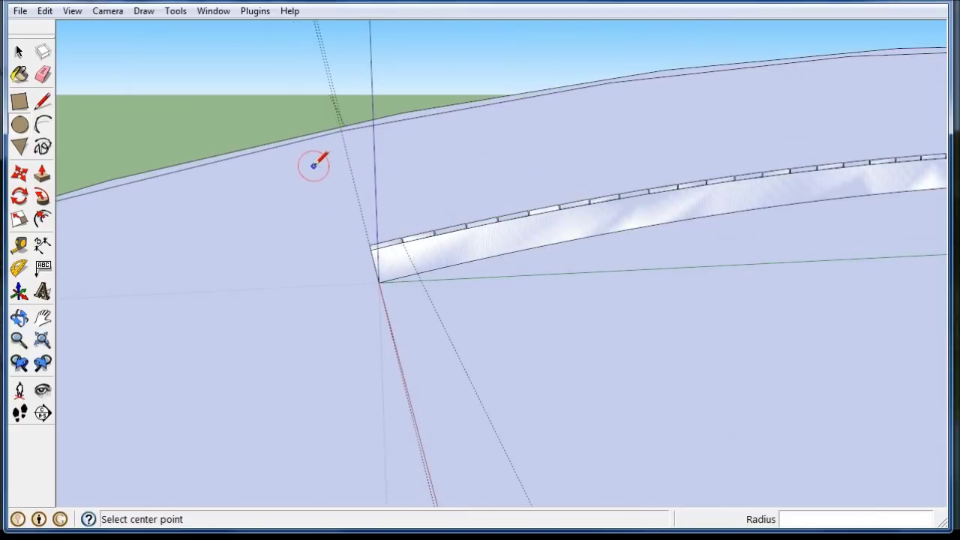
# Set the outer 104'10" circle to 200 segments in its entity info.
pyautogui.moveTo(318, 167); pyautogui.dragTo(398, 192, button='middle')
pyautogui.click(20, 51)
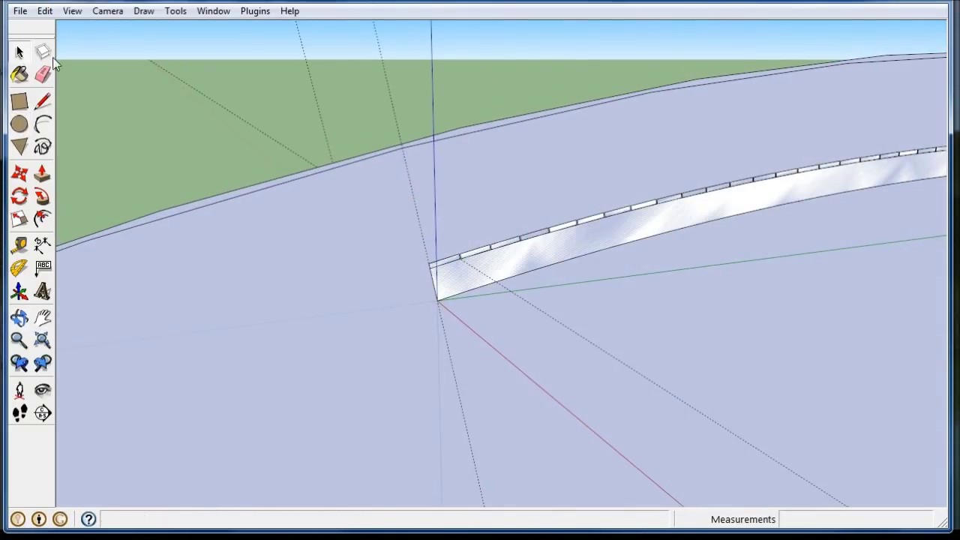
pyautogui.click(460, 129)
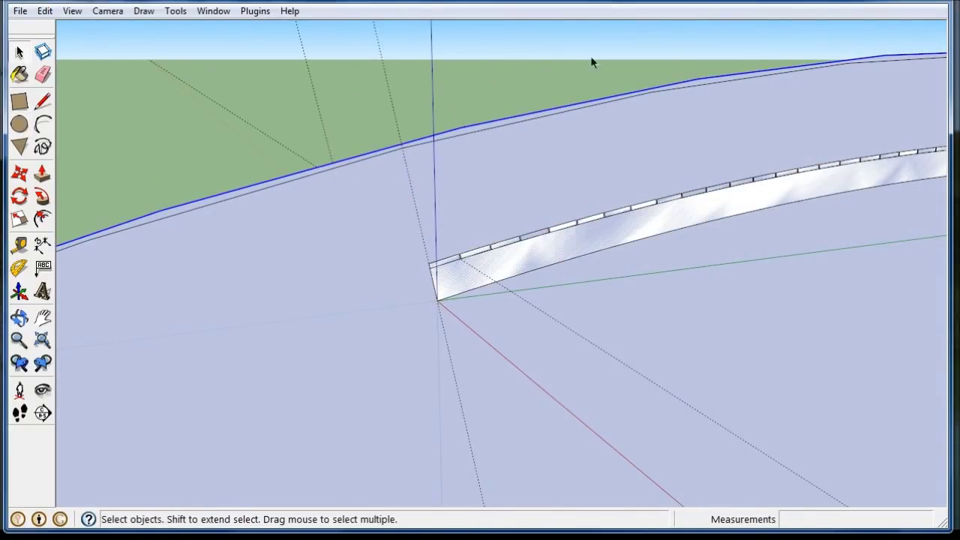
pyautogui.click(218, 10)
pyautogui.click(239, 42)
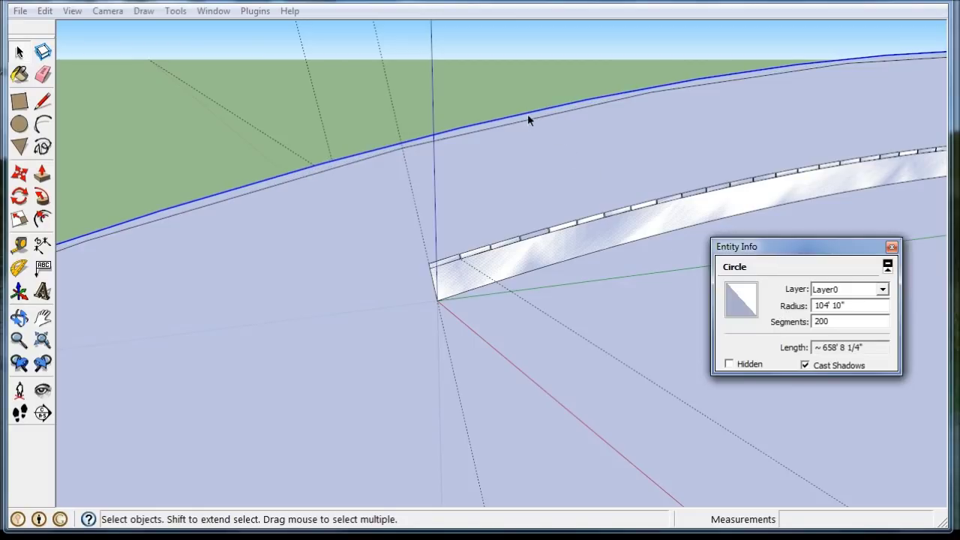
pyautogui.press('BackSpace')
pyautogui.press('BackSpace')
pyautogui.press('BackSpace')
pyautogui.write('100')
pyautogui.press('Return')
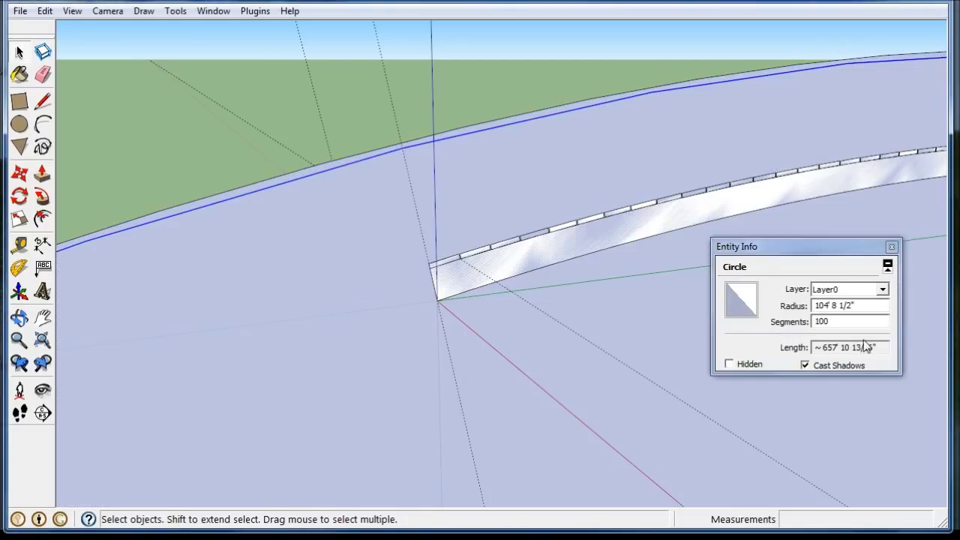
# Set the inner 104'8.5" circle to 200 segments and clear the selection.
pyautogui.moveTo(839, 322); pyautogui.dragTo(789, 325)
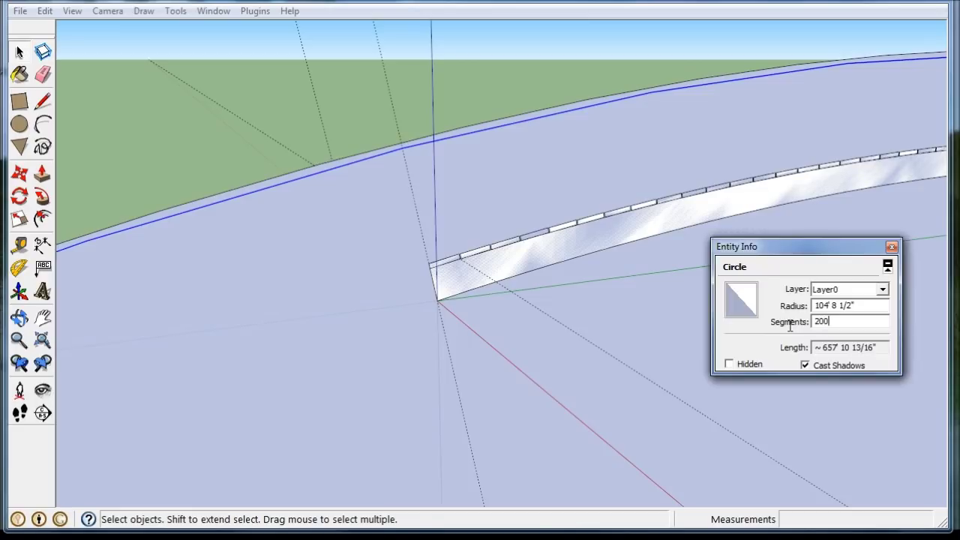
pyautogui.press('Return')
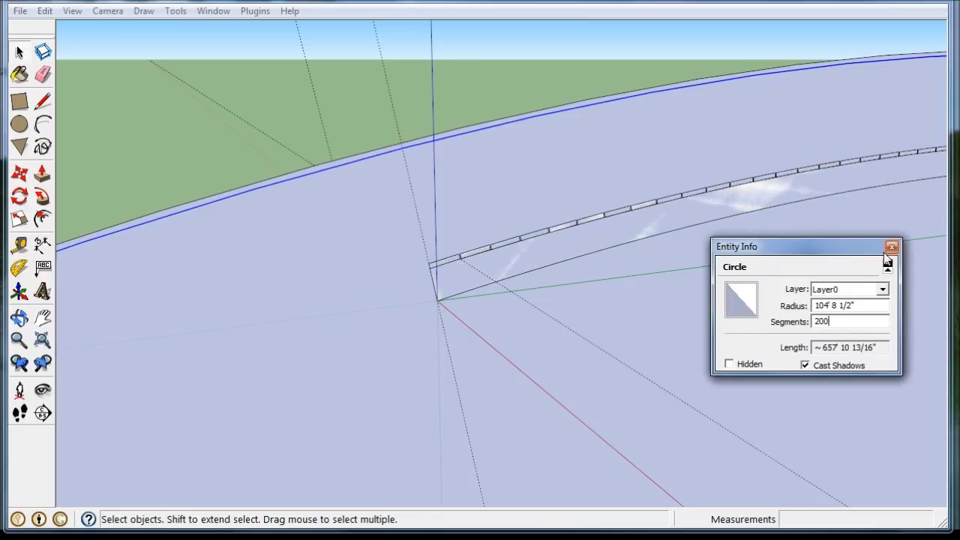
pyautogui.click(423, 90)
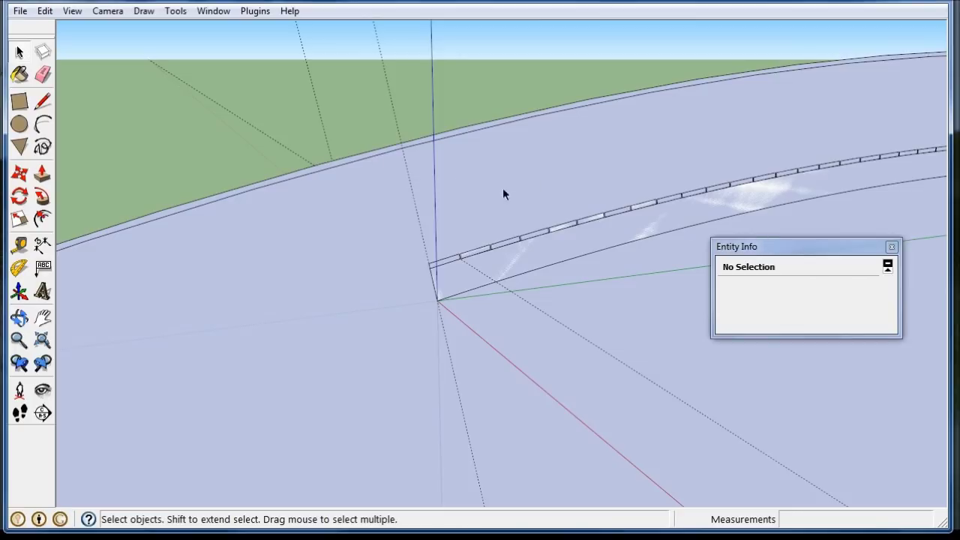
# Try 50 segments on the outer circle, return it to 200, and close the entity info.
pyautogui.scroll(3, 397, 156)
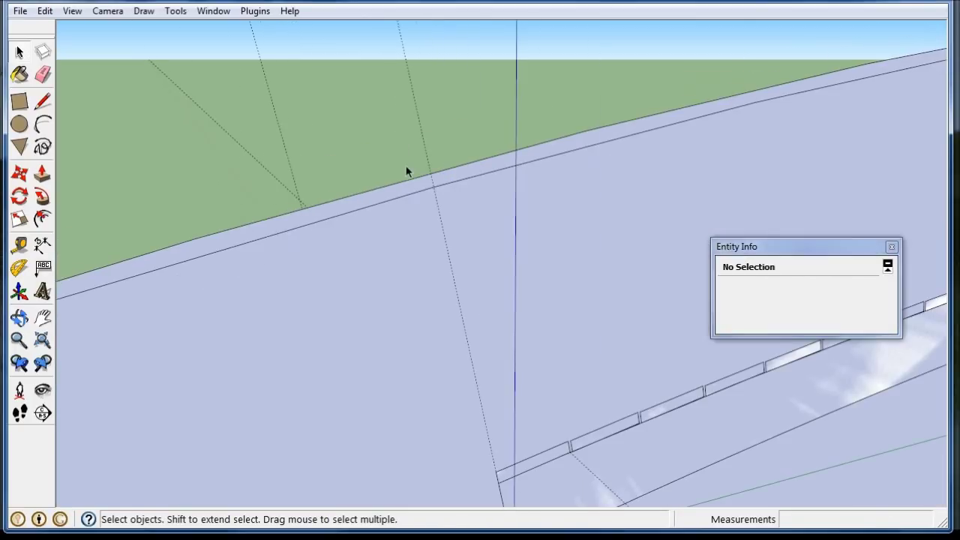
pyautogui.scroll(2, 448, 184)
pyautogui.click(437, 162)
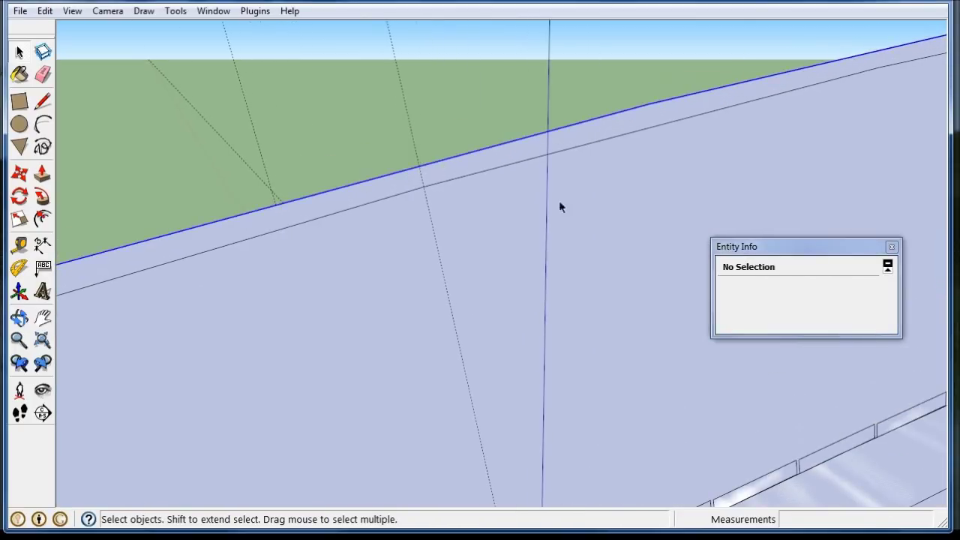
pyautogui.click(821, 321)
pyautogui.write('5')
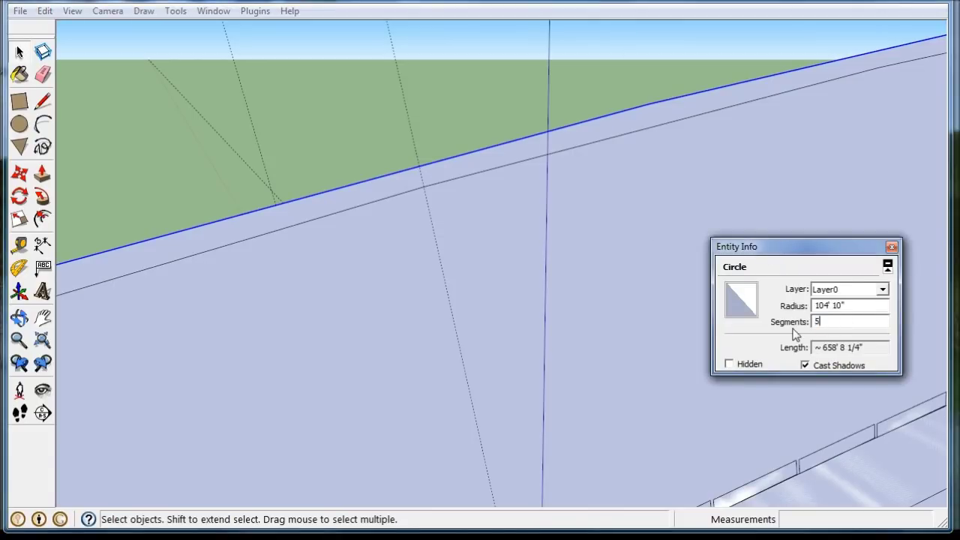
pyautogui.write('0')
pyautogui.press('Return')
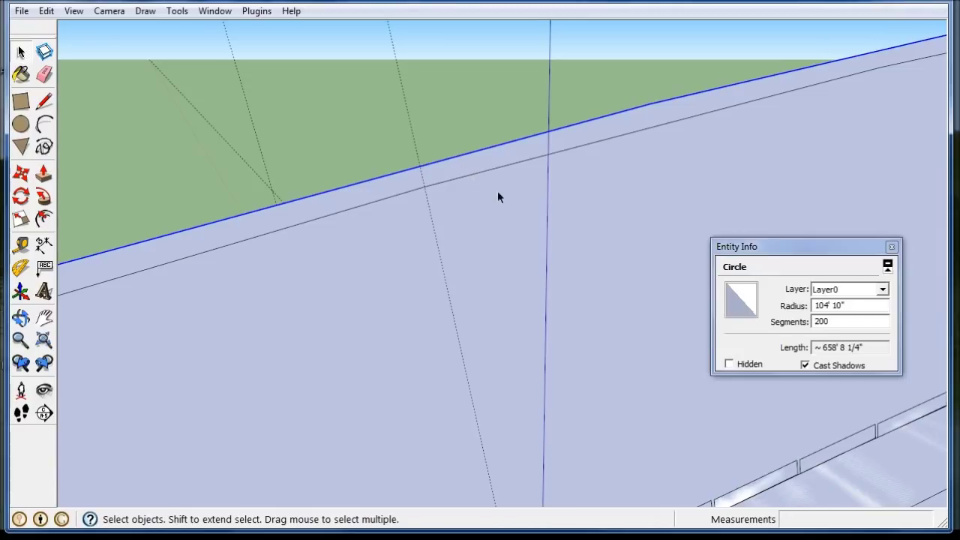
pyautogui.click(892, 246)
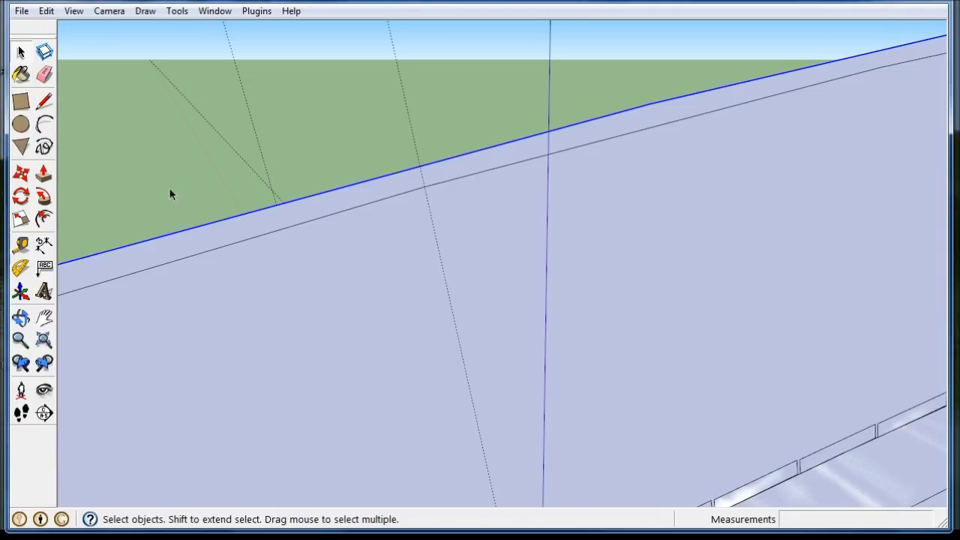
# Draw a line joining the inner and outer circles along the guide line at the bridge's origin end.
pyautogui.click(45, 103)
pyautogui.click(425, 185)
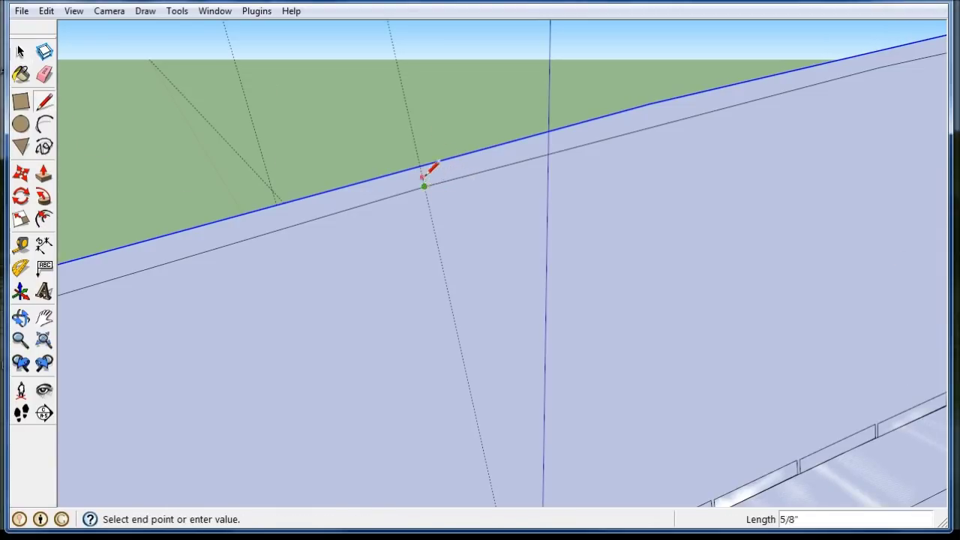
pyautogui.press('Escape')
pyautogui.click(21, 51)
# Draw a line joining the two circles along the guide line at the bridge's far end.
pyautogui.scroll(-3, 329, 164)
pyautogui.scroll(-5, 308, 179)
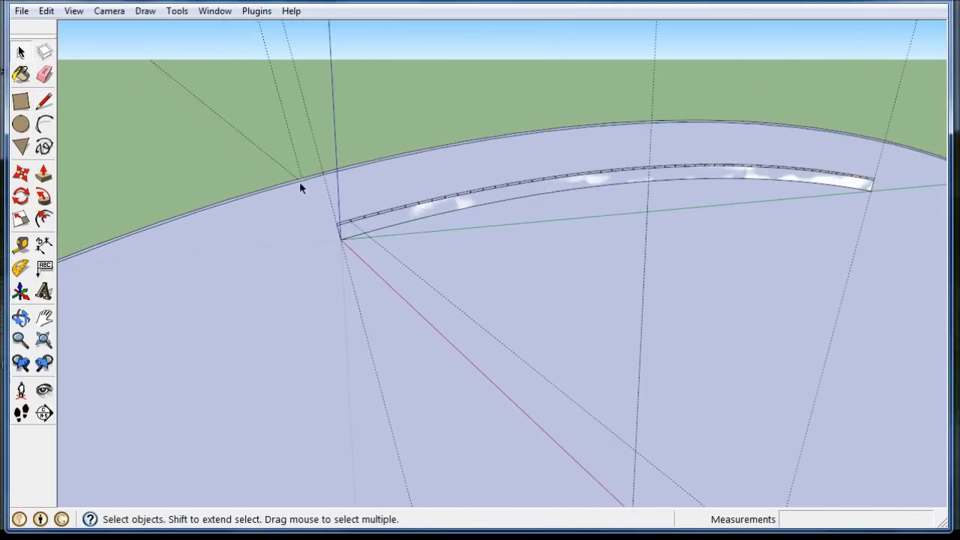
pyautogui.scroll(3, 754, 152)
pyautogui.scroll(4, 753, 148)
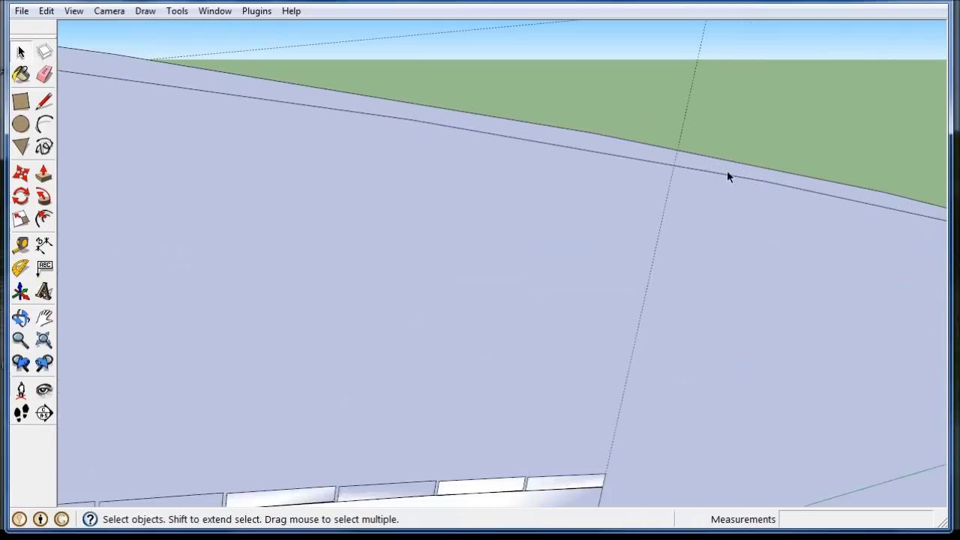
pyautogui.click(43, 101)
pyautogui.click(666, 164)
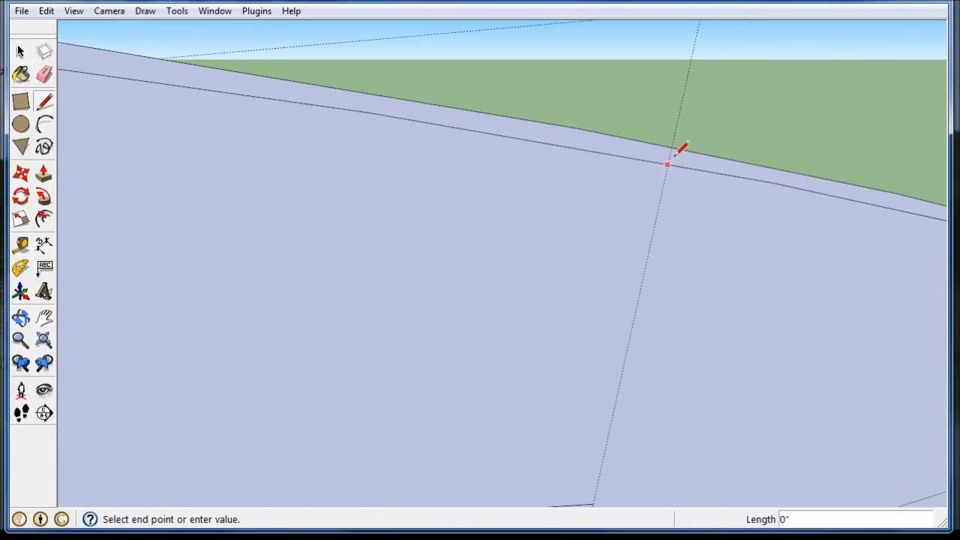
pyautogui.click(672, 148)
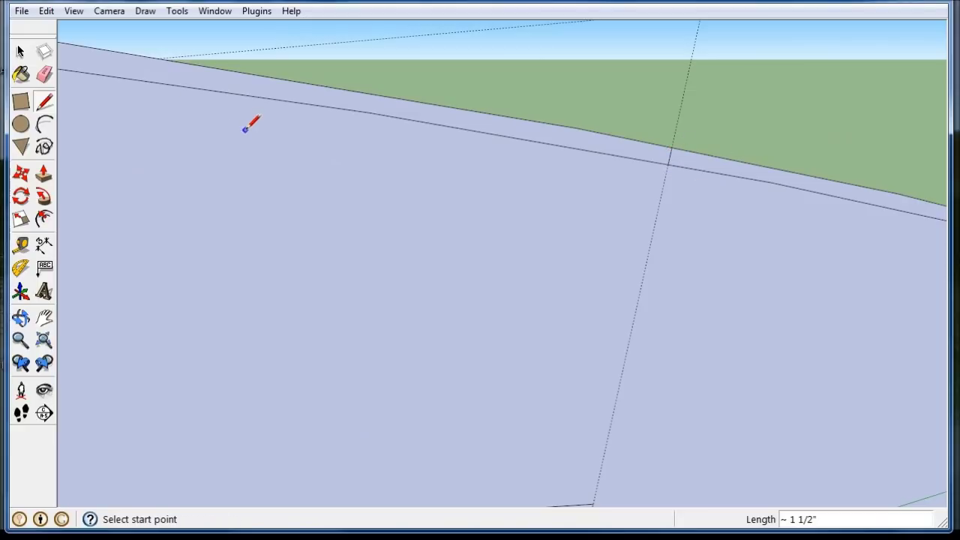
# Erase the parts of both circles beyond the end lines, keeping only the narrow curved band above the deck.
pyautogui.click(44, 74)
pyautogui.moveTo(802, 141); pyautogui.dragTo(780, 220)
pyautogui.scroll(-1, 742, 187)
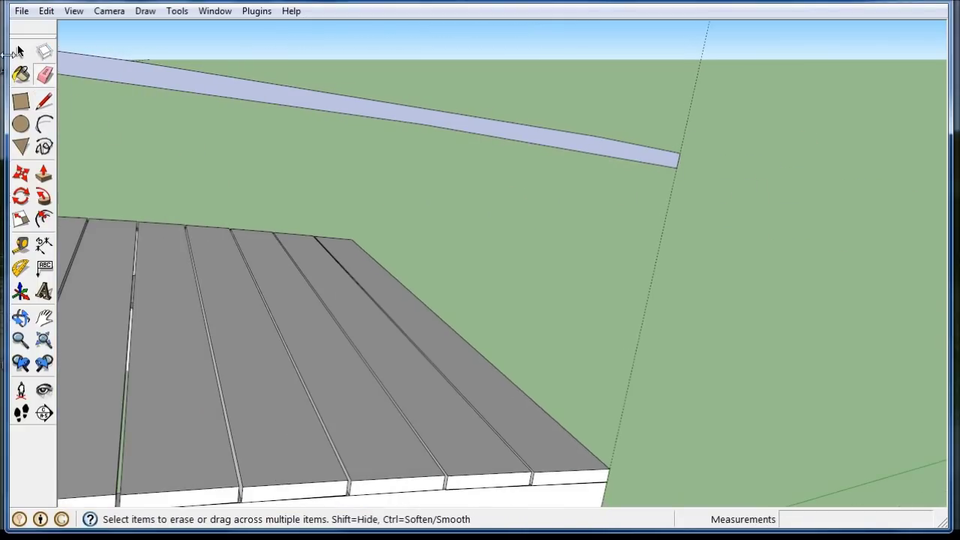
# Reverse the face of the curved handrail band.
pyautogui.click(20, 51)
pyautogui.click(68, 65)
pyautogui.rightClick(82, 67)
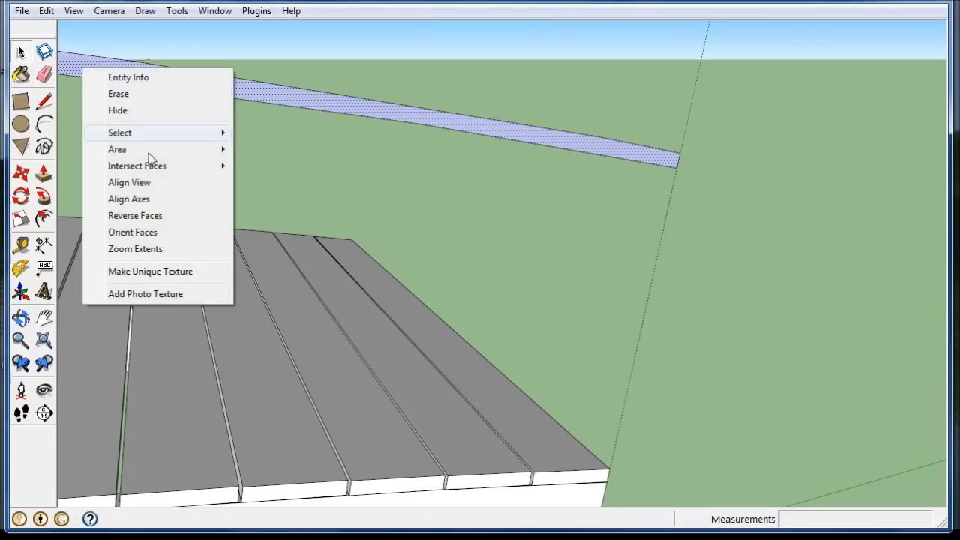
pyautogui.click(165, 217)
# Extrude the curved handrail band 3 1/2" toward the middle of the deck with Push/Pull.
pyautogui.scroll(-1, 784, 206)
pyautogui.scroll(-6, 783, 216)
pyautogui.scroll(-2, 744, 275)
pyautogui.moveTo(384, 347); pyautogui.dragTo(747, 304, button='middle')
pyautogui.scroll(5, 611, 323)
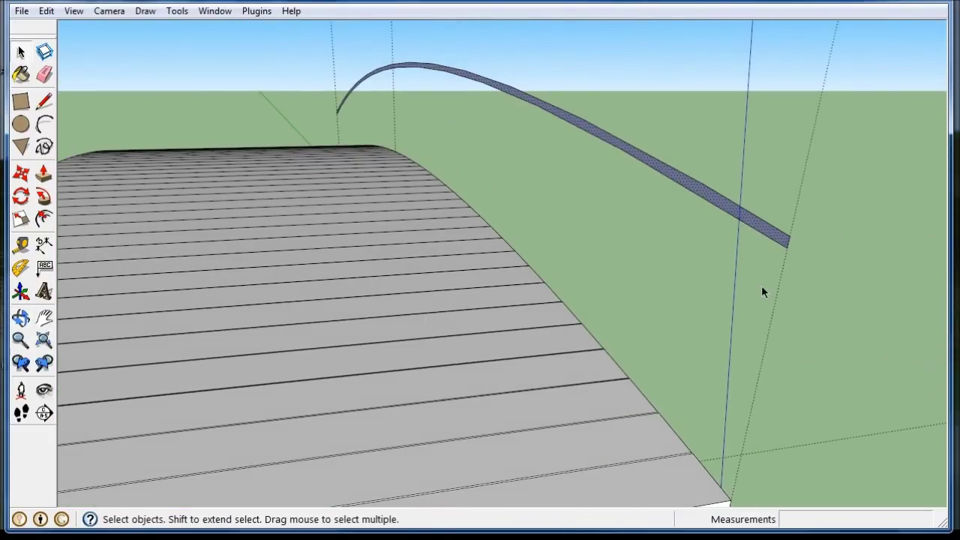
pyautogui.click(43, 173)
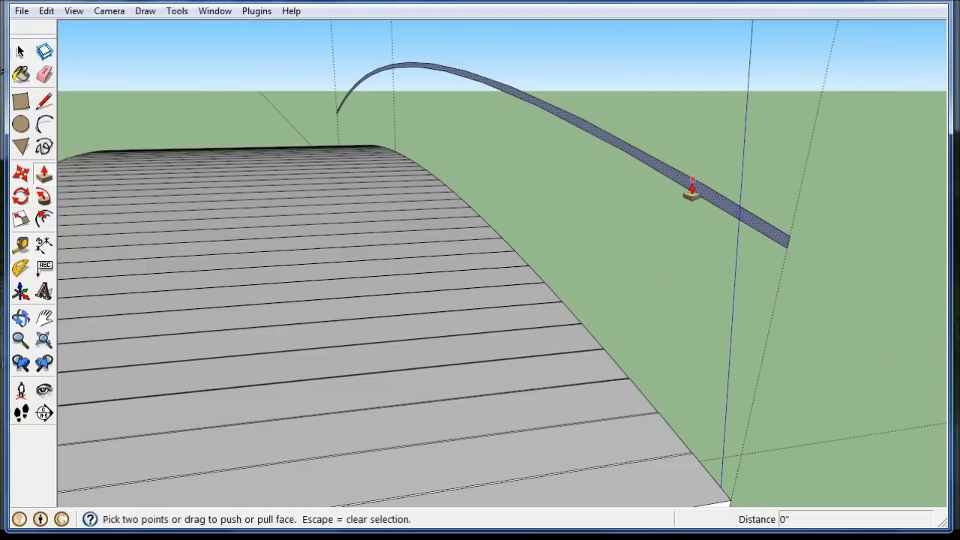
pyautogui.scroll(3, 694, 200)
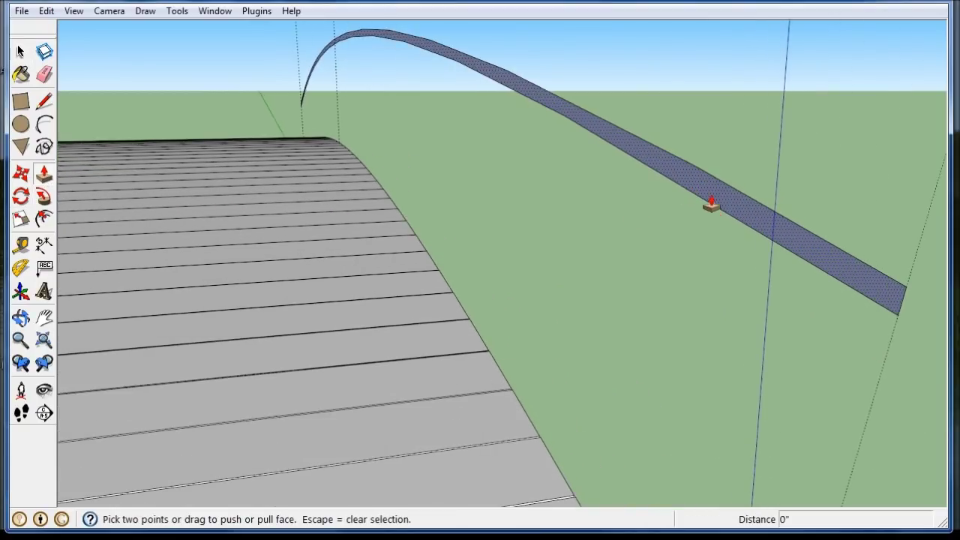
pyautogui.moveTo(710, 199); pyautogui.dragTo(667, 212)
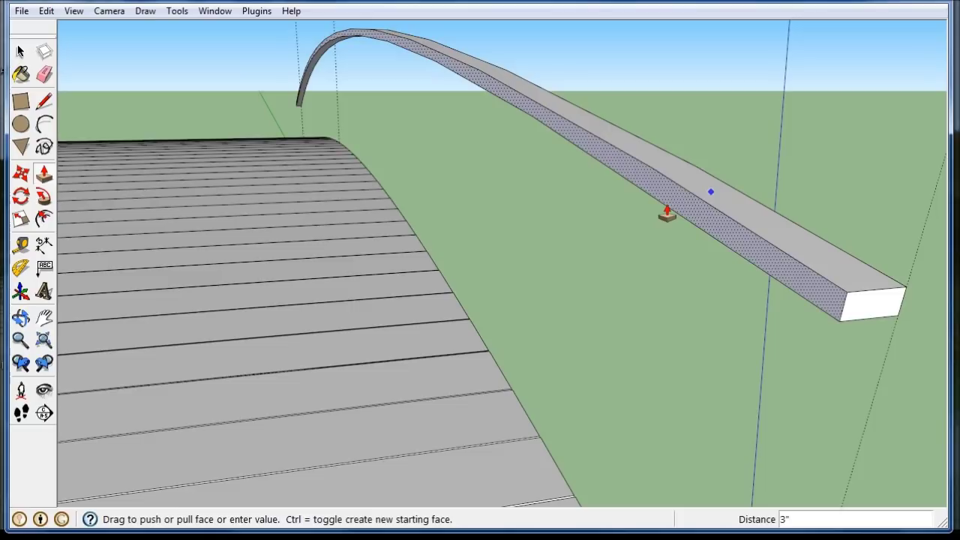
pyautogui.press('Return')
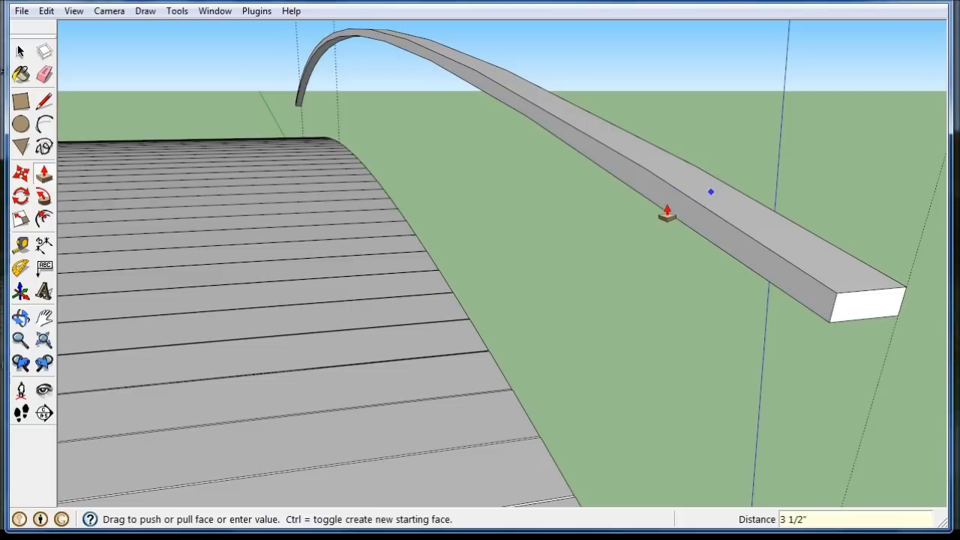
# Turn the whole extruded handrail into a component named handrail and clear the selection.
pyautogui.click(21, 51)
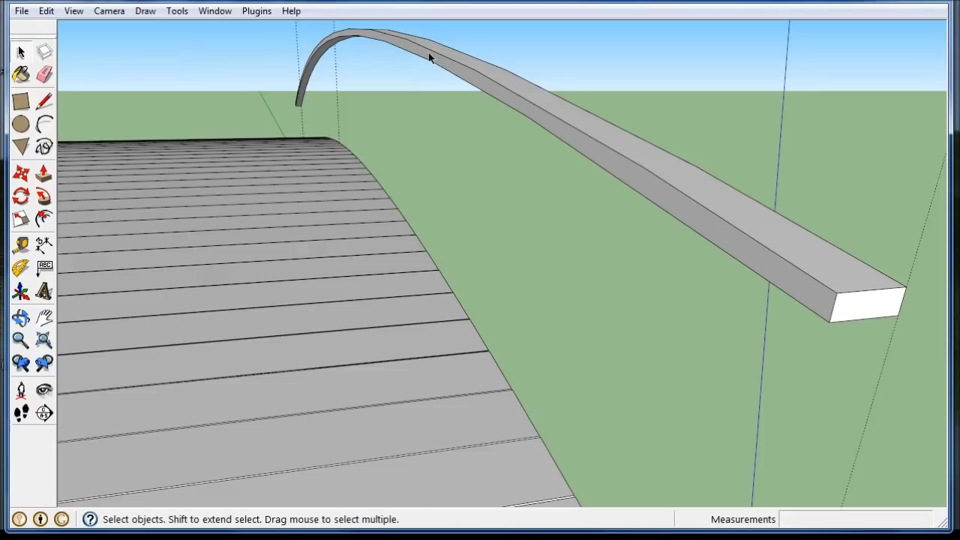
pyautogui.scroll(-3, 545, 133)
pyautogui.scroll(-2, 592, 186)
pyautogui.moveTo(592, 186)
pyautogui.mouseDown(button='middle')
pyautogui.moveTo(515, 182)
pyautogui.moveTo(576, 186)
pyautogui.mouseUp(button='middle')
pyautogui.tripleClick(570, 147)
pyautogui.rightClick(540, 130)
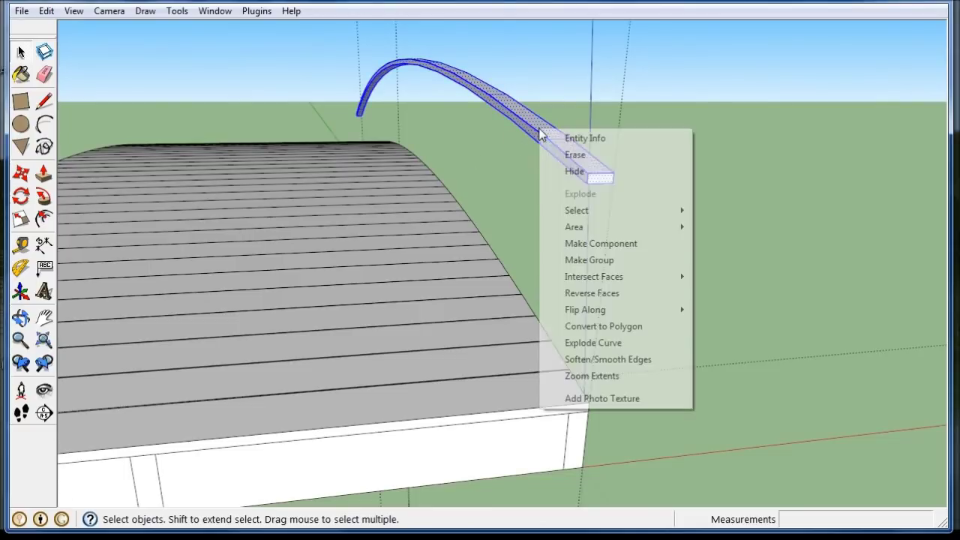
pyautogui.click(628, 246)
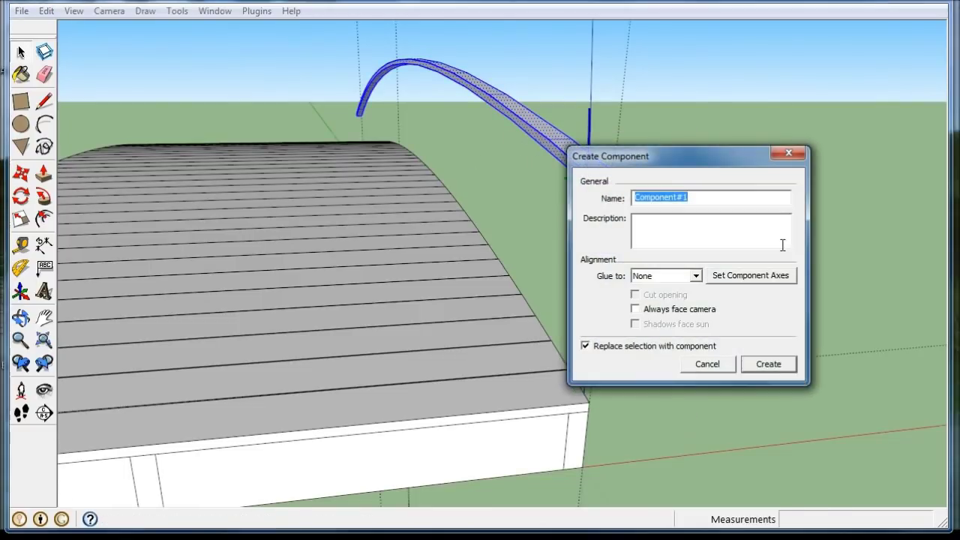
pyautogui.write('handrail')
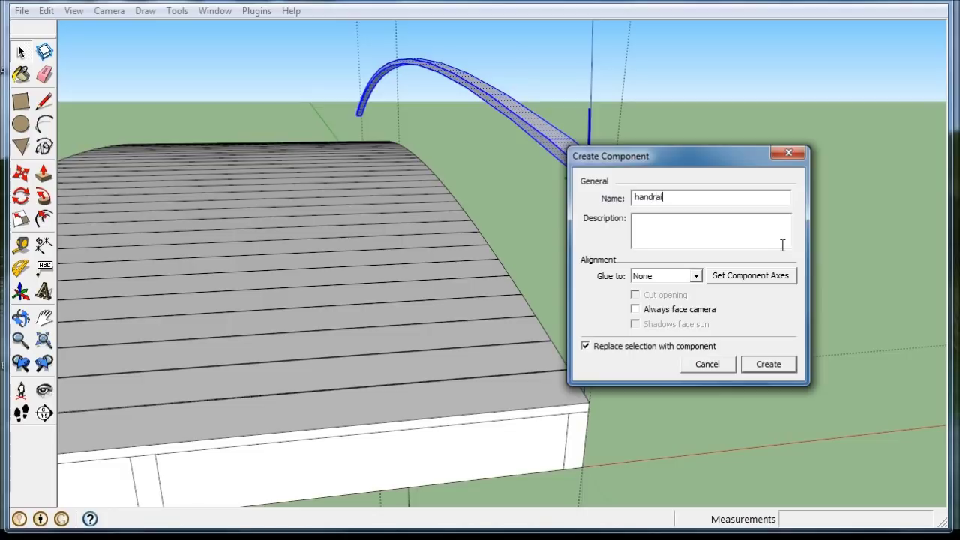
pyautogui.press('Return')
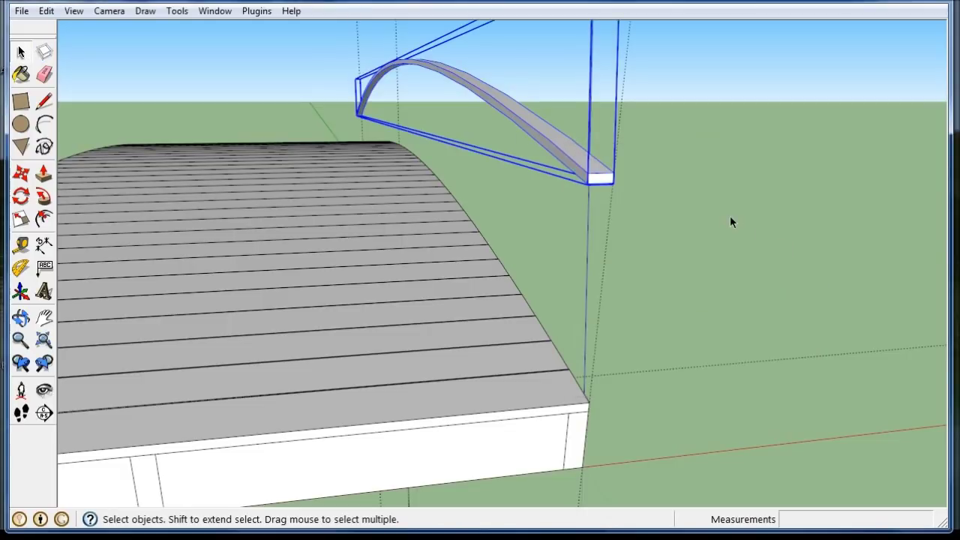
pyautogui.click(728, 216)
# Copy the handrail 9' 8 1/2" across the bridge along the red axis, aligned with the deck's opposite corner, then clear the selection.
pyautogui.moveTo(726, 213); pyautogui.dragTo(649, 207, button='middle')
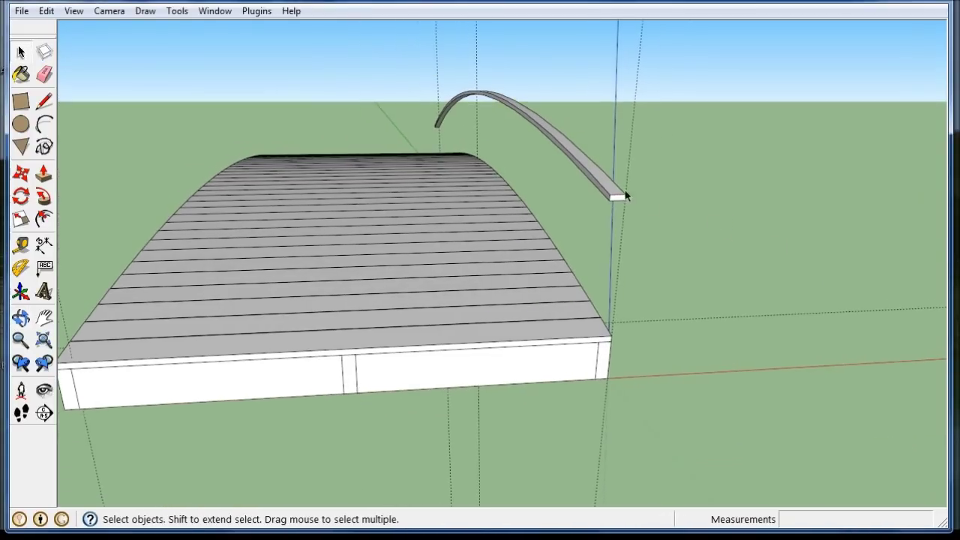
pyautogui.click(590, 169)
pyautogui.scroll(4, 589, 169)
pyautogui.scroll(-2, 573, 195)
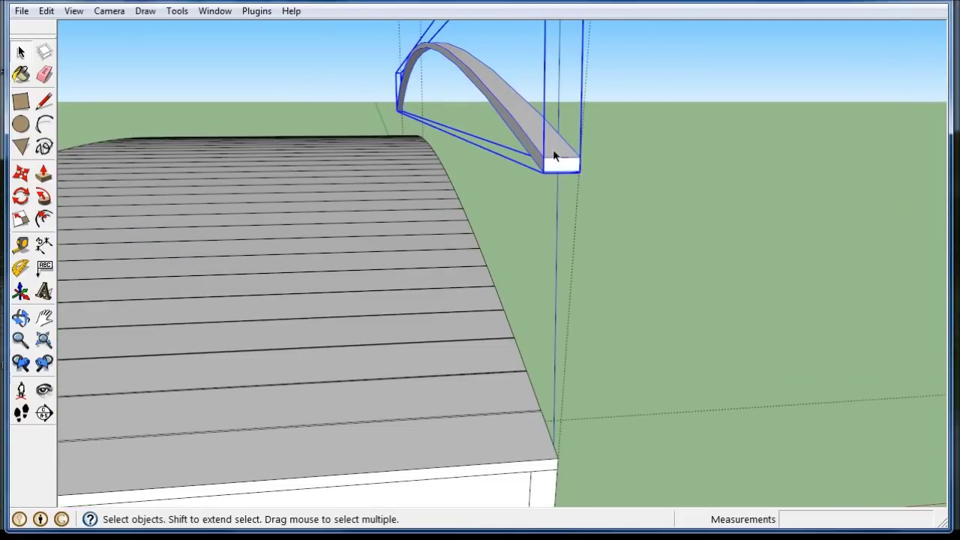
pyautogui.press('m')
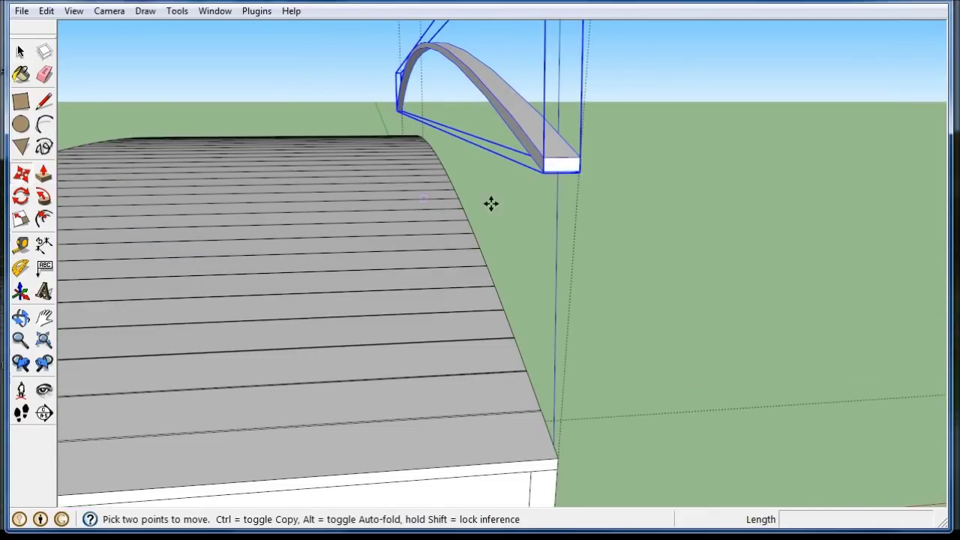
pyautogui.press('ctrl')
pyautogui.click(546, 159)
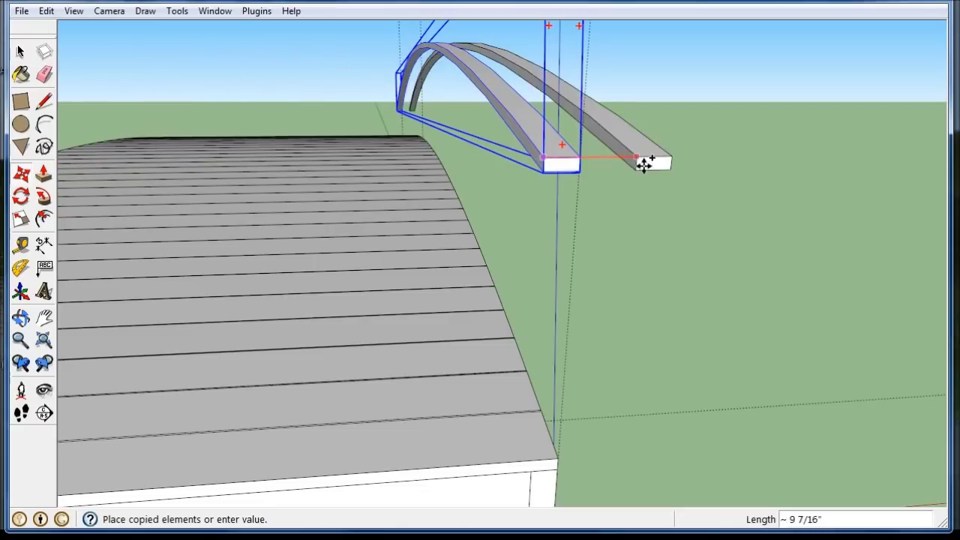
pyautogui.scroll(-4, 652, 162)
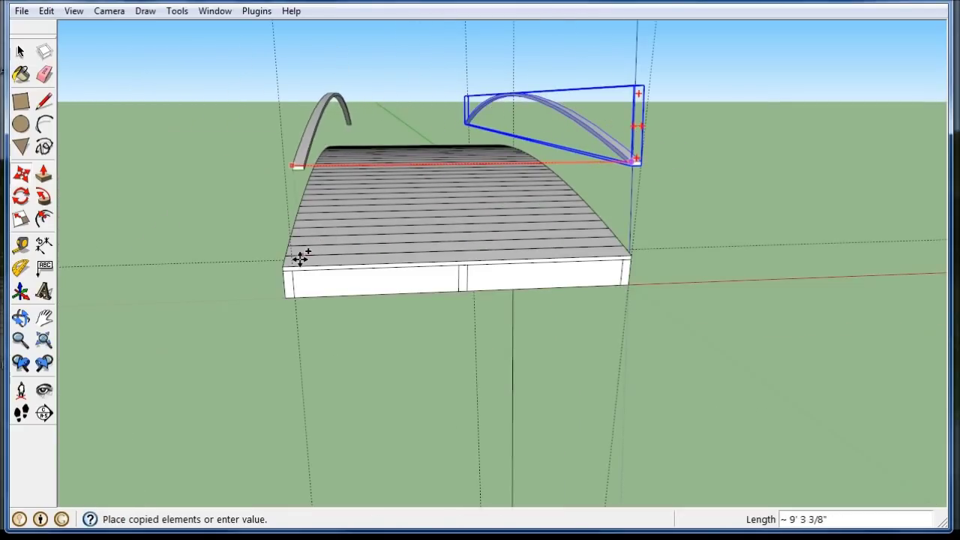
pyautogui.scroll(4, 287, 266)
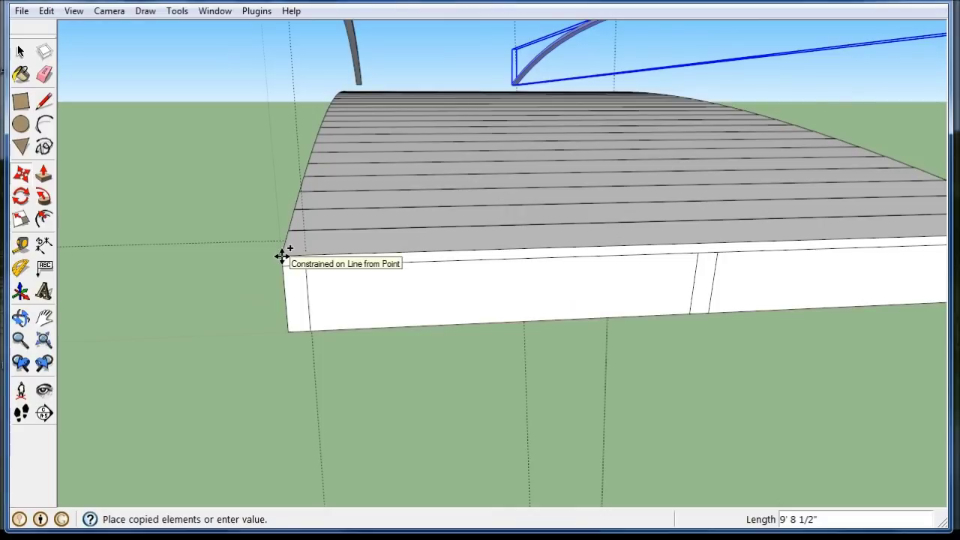
pyautogui.click(282, 257)
pyautogui.scroll(-4, 232, 207)
pyautogui.moveTo(231, 197); pyautogui.dragTo(90, 77, button='middle')
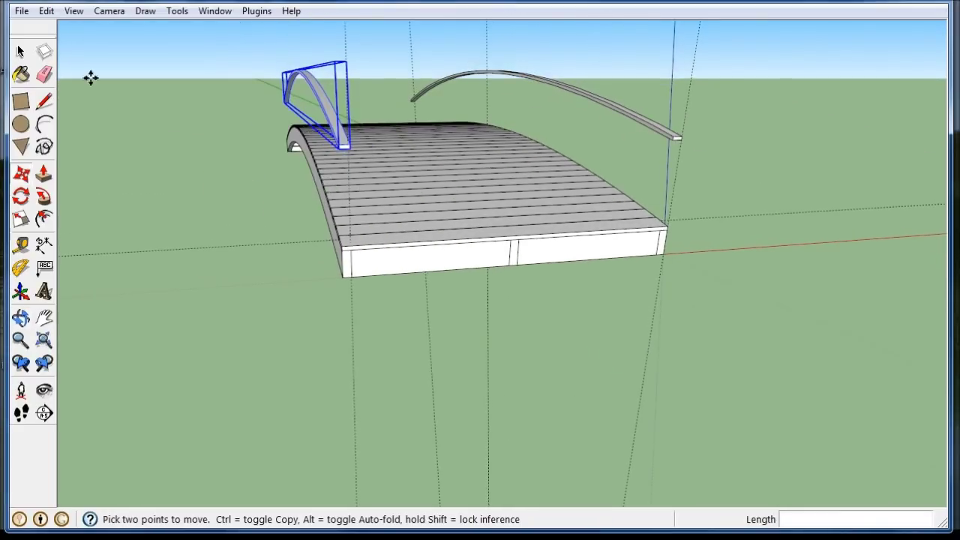
pyautogui.click(20, 54)
pyautogui.click(203, 128)
# Add a vertical guide 3.5" along the bridge's length from the existing guide at the origin-side deck corner.
pyautogui.moveTo(203, 129); pyautogui.dragTo(368, 333, button='middle')
pyautogui.scroll(8, 217, 226)
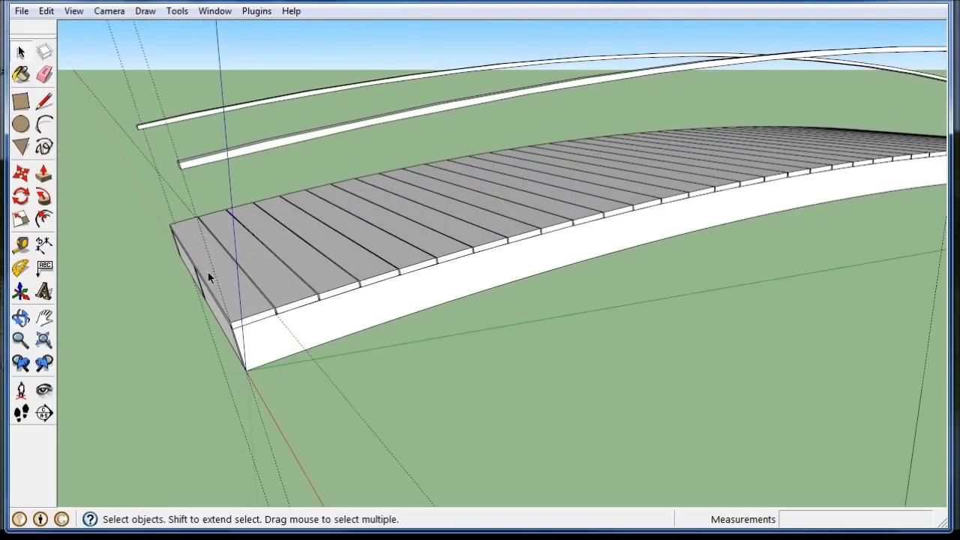
pyautogui.scroll(3, 202, 279)
pyautogui.moveTo(220, 295); pyautogui.dragTo(302, 368, button='middle')
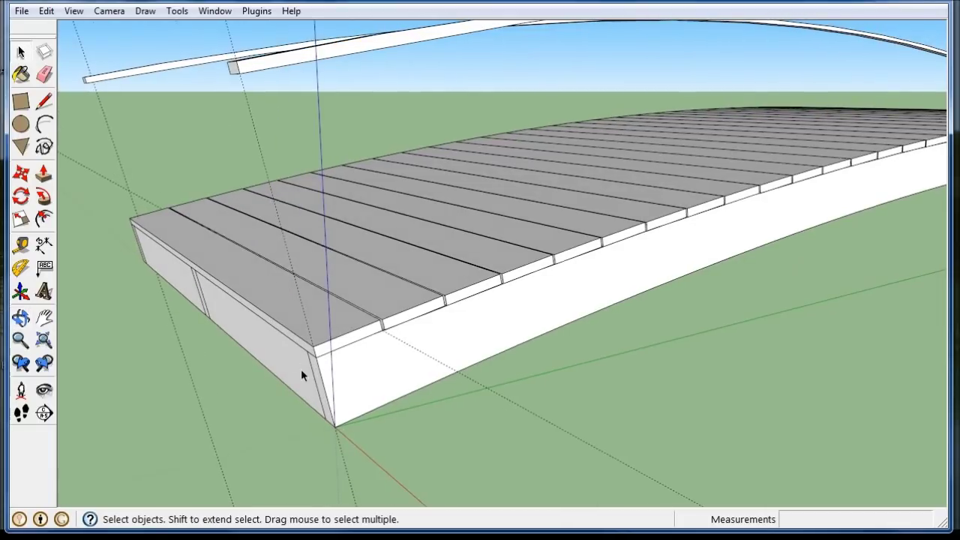
pyautogui.scroll(3, 300, 366)
pyautogui.scroll(6, 298, 360)
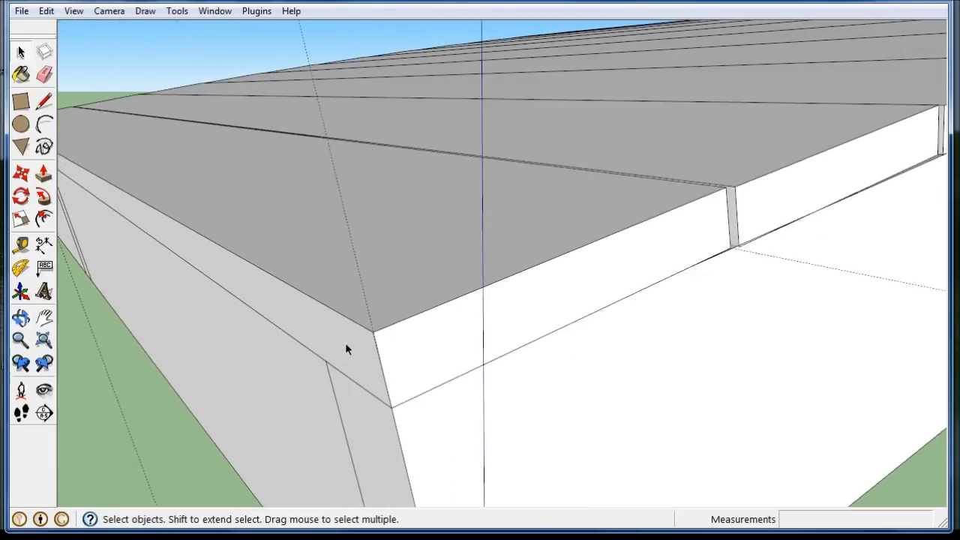
pyautogui.moveTo(365, 335); pyautogui.dragTo(377, 375, button='middle')
pyautogui.scroll(-8, 376, 375)
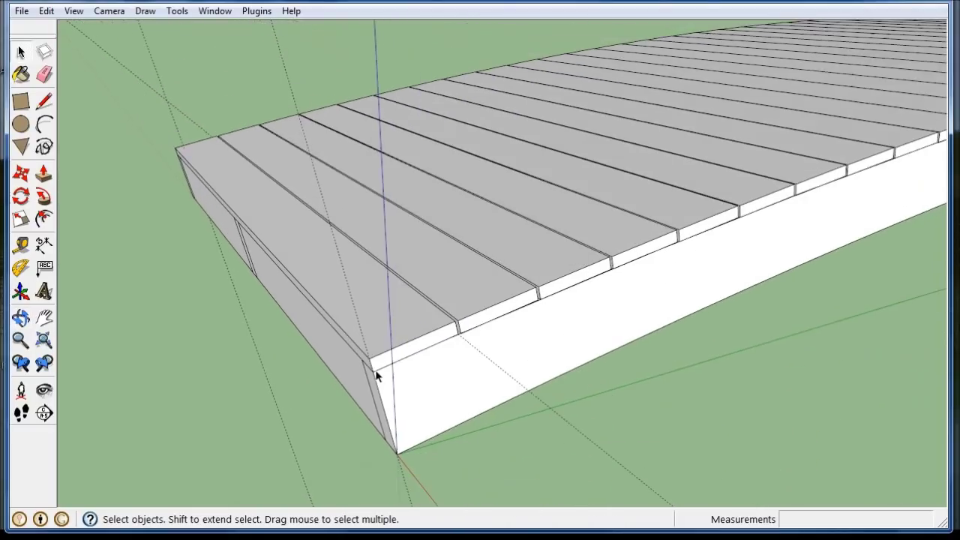
pyautogui.scroll(3, 293, 120)
pyautogui.moveTo(332, 176); pyautogui.dragTo(302, 204, button='middle')
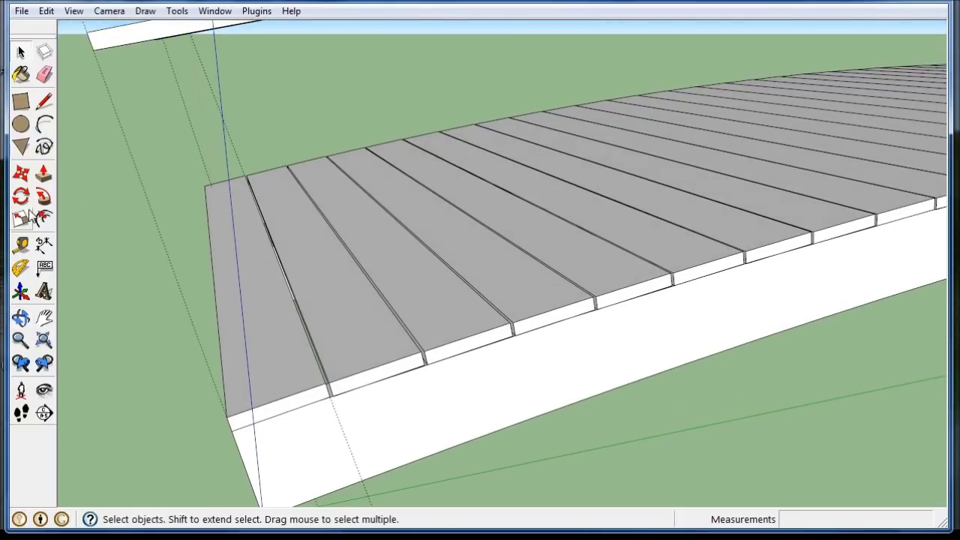
pyautogui.click(22, 244)
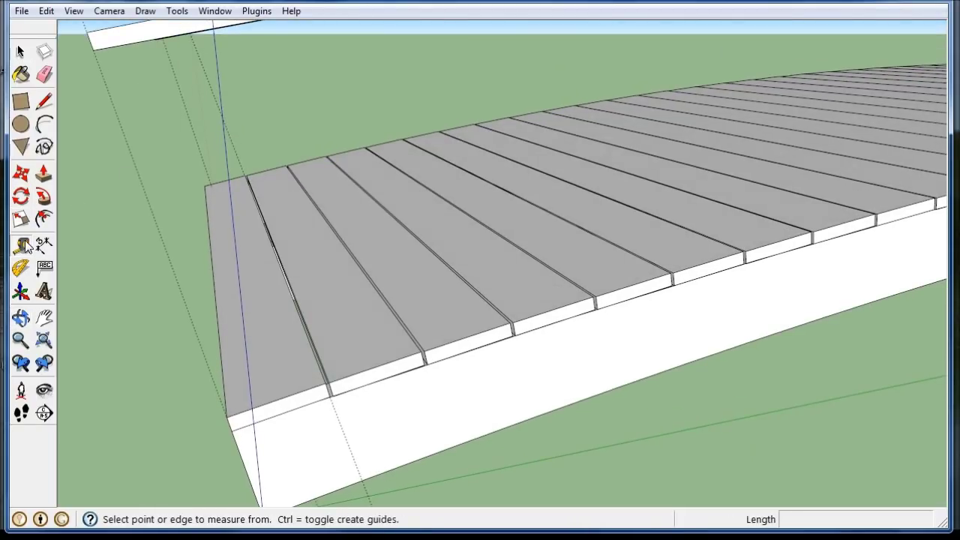
pyautogui.click(147, 199)
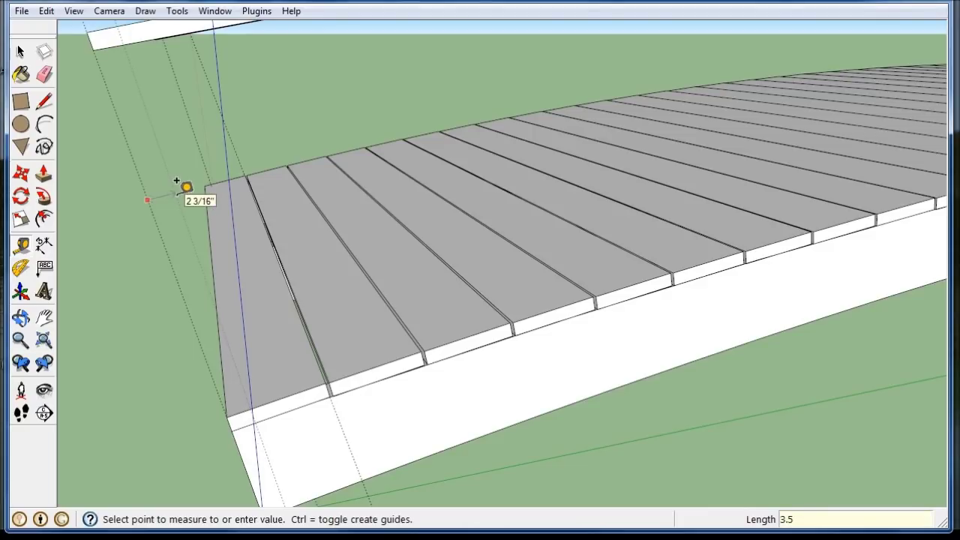
pyautogui.press('Return')
# Add two vertical guides 3.5" inward across the deck, offset from the corner guide and from its lengthwise offset guide.
pyautogui.moveTo(256, 344); pyautogui.dragTo(401, 297, button='middle')
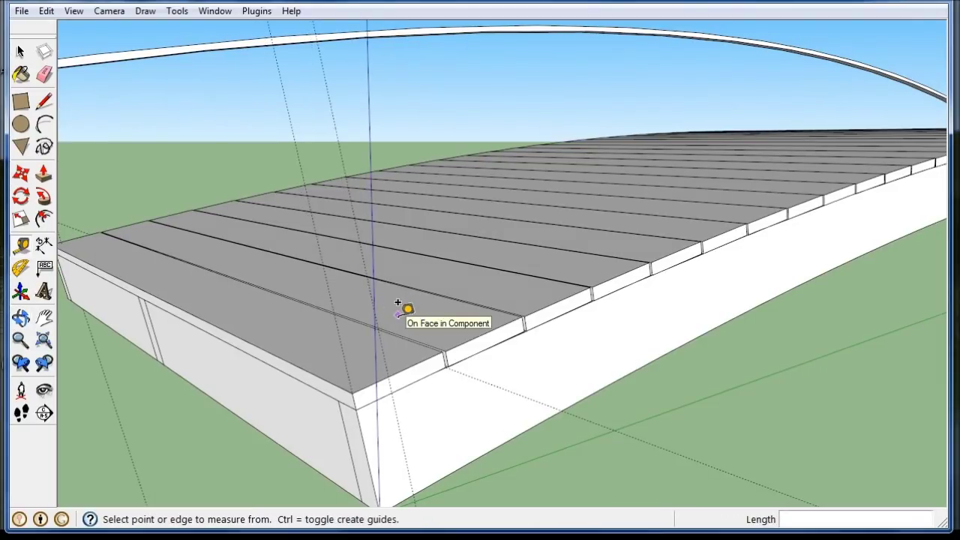
pyautogui.moveTo(338, 375); pyautogui.dragTo(172, 411, button='middle')
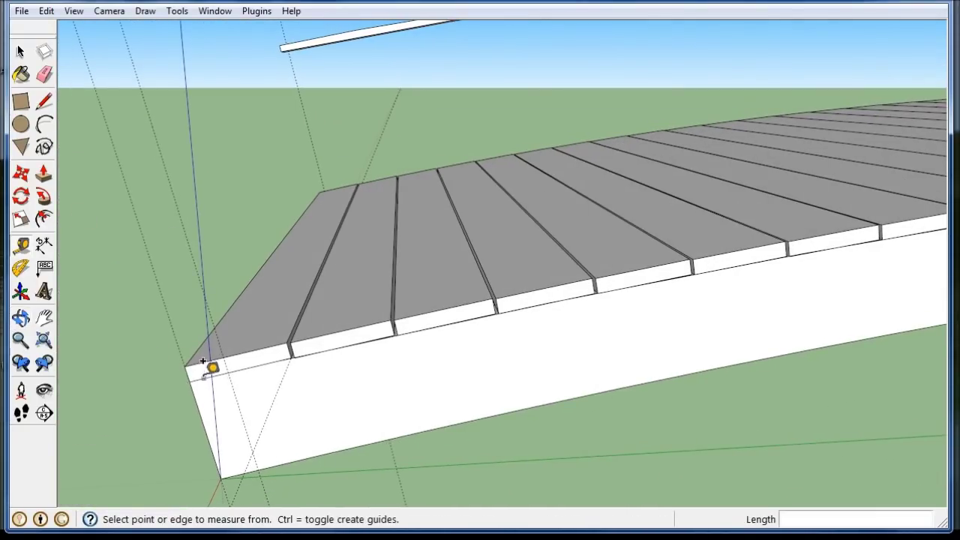
pyautogui.moveTo(247, 371); pyautogui.dragTo(679, 381, button='middle')
pyautogui.click(779, 192)
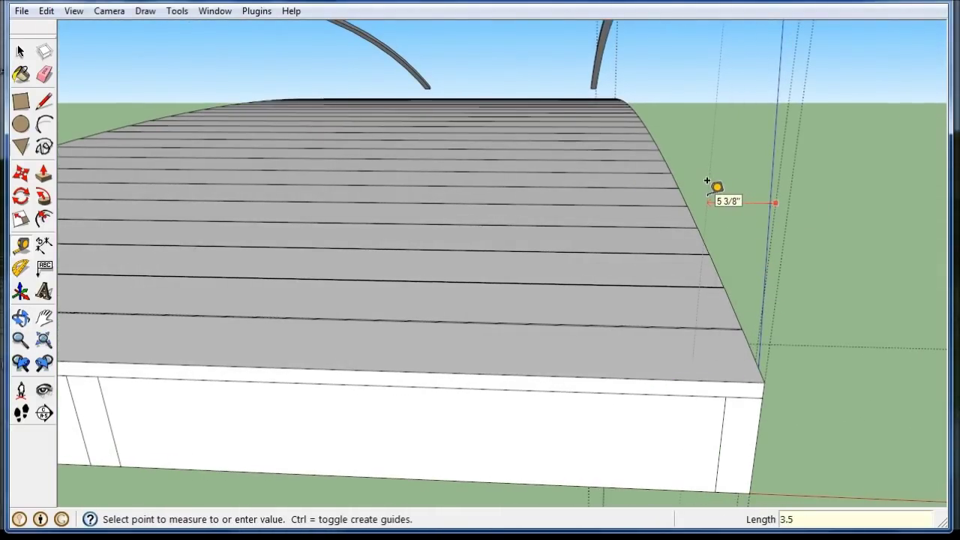
pyautogui.write('3.5')
pyautogui.press('Return')
pyautogui.click(785, 228)
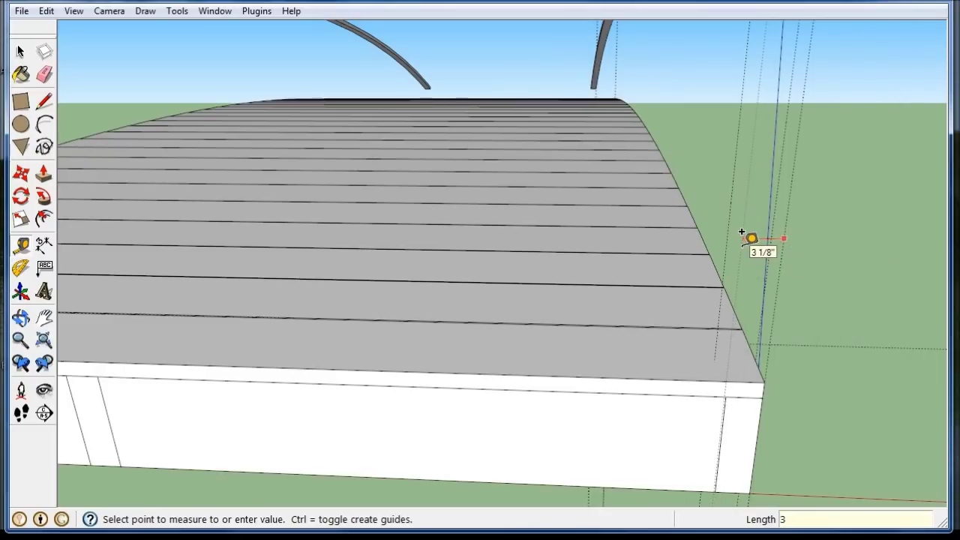
pyautogui.press('Return')
# Draw a 3 1/2" square post outline on the deck corner, following the four guides with the Line tool.
pyautogui.moveTo(527, 284); pyautogui.dragTo(353, 476, button='middle')
pyautogui.scroll(5, 343, 430)
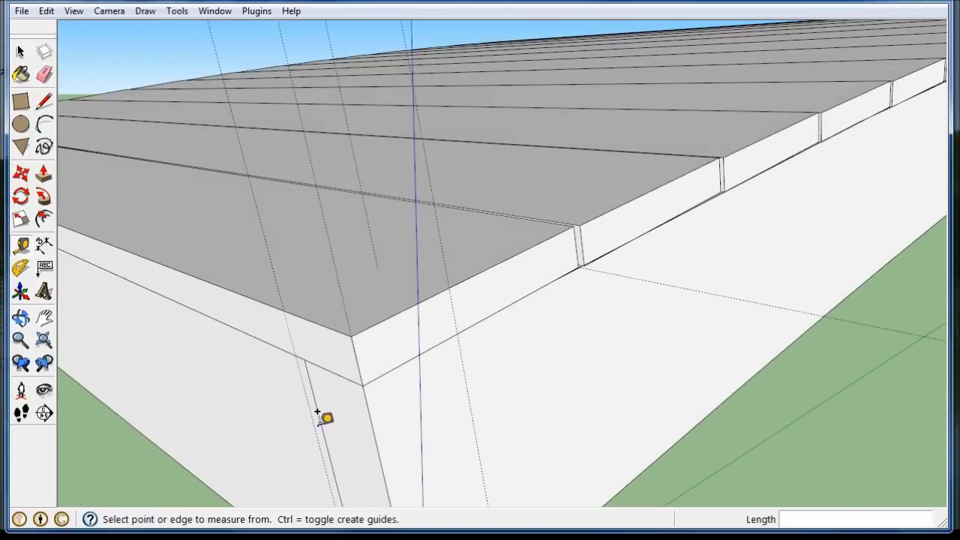
pyautogui.click(20, 53)
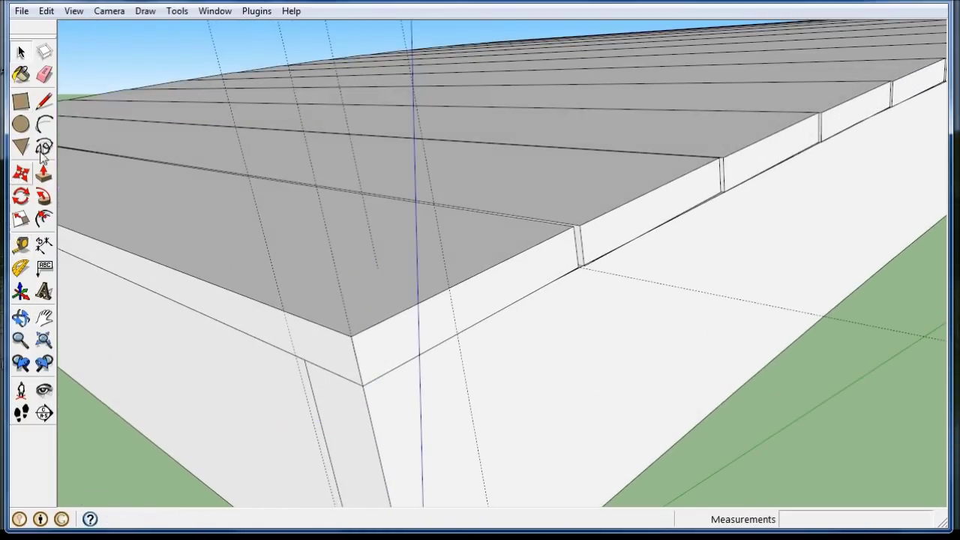
pyautogui.click(43, 101)
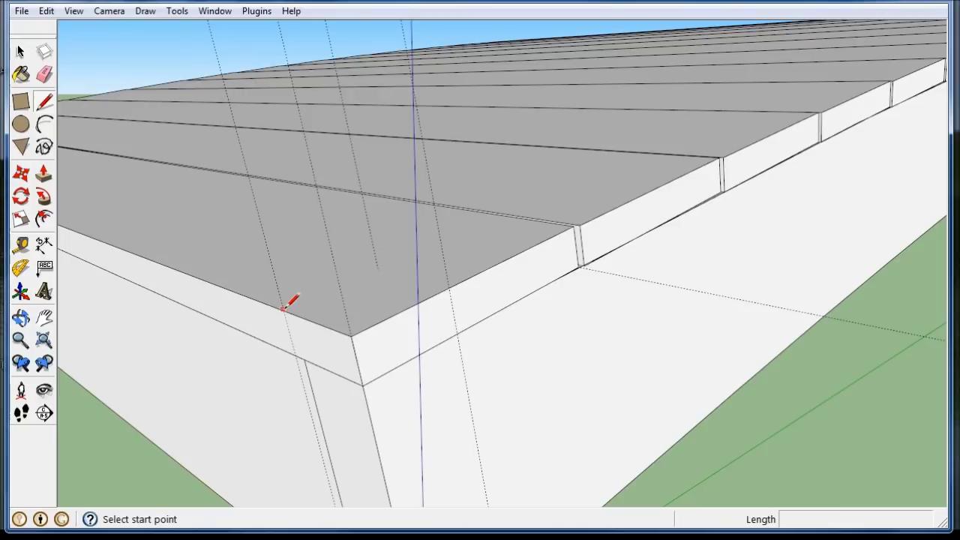
pyautogui.click(283, 310)
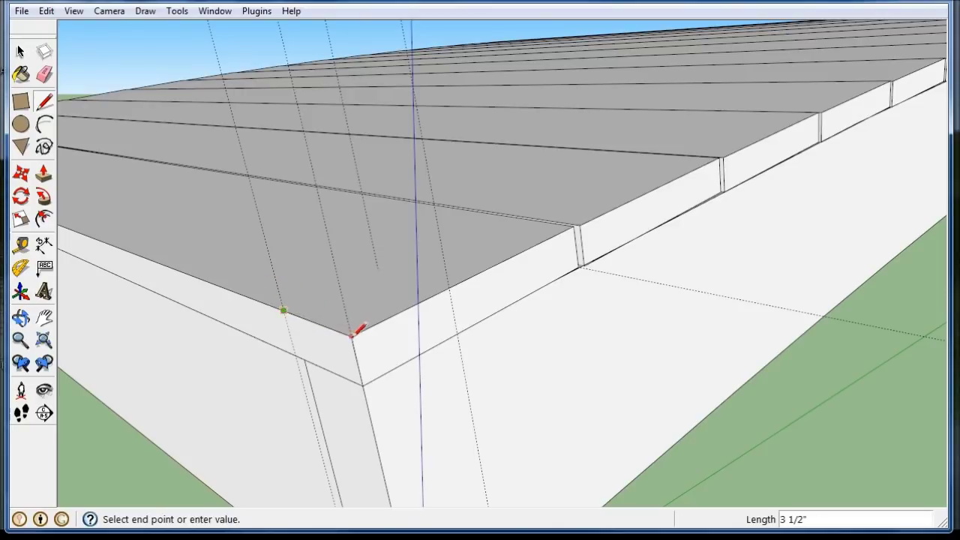
pyautogui.click(448, 287)
pyautogui.click(377, 269)
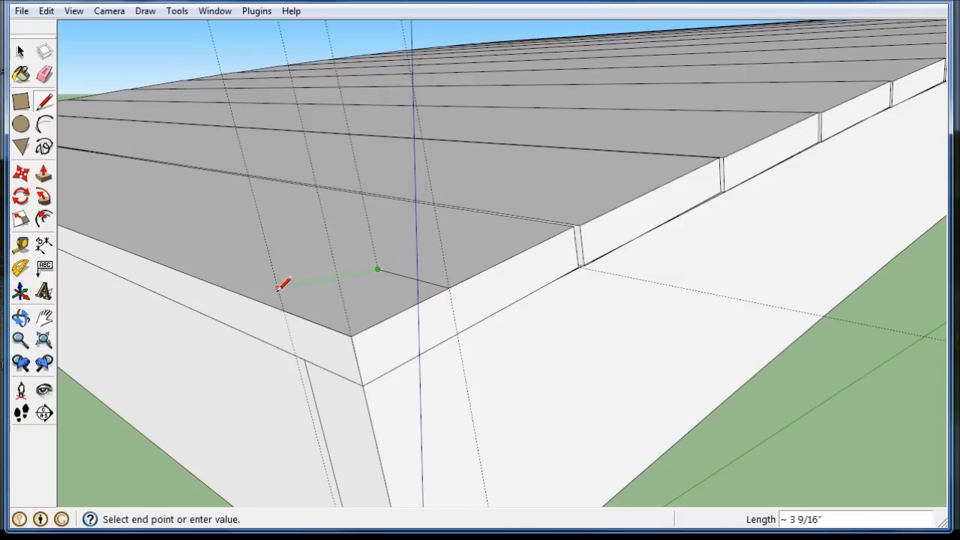
pyautogui.click(284, 310)
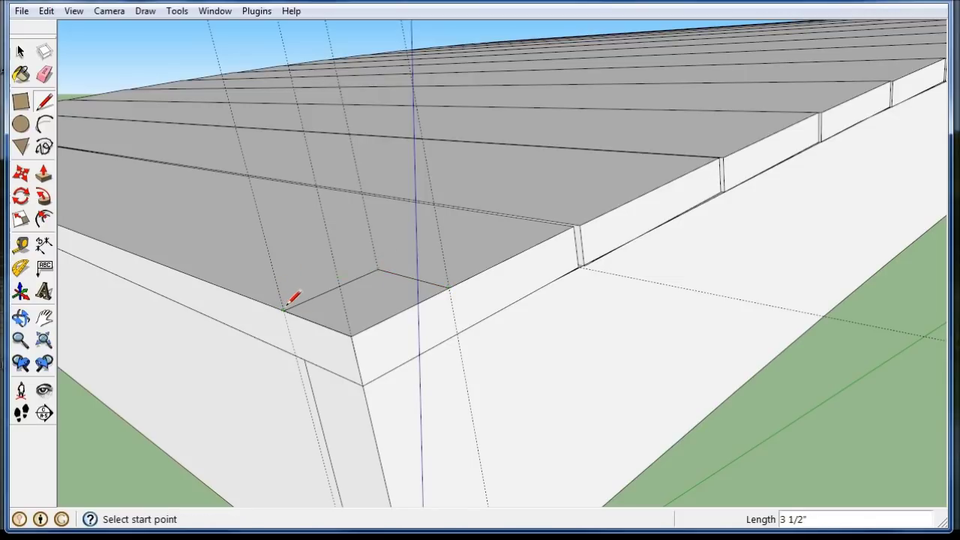
# Try extruding the 3 1/2" square post outline with Push/Pull about 2' 9 1/4" up to the handrail's end.
pyautogui.click(351, 334)
pyautogui.press('space')
pyautogui.click(378, 304)
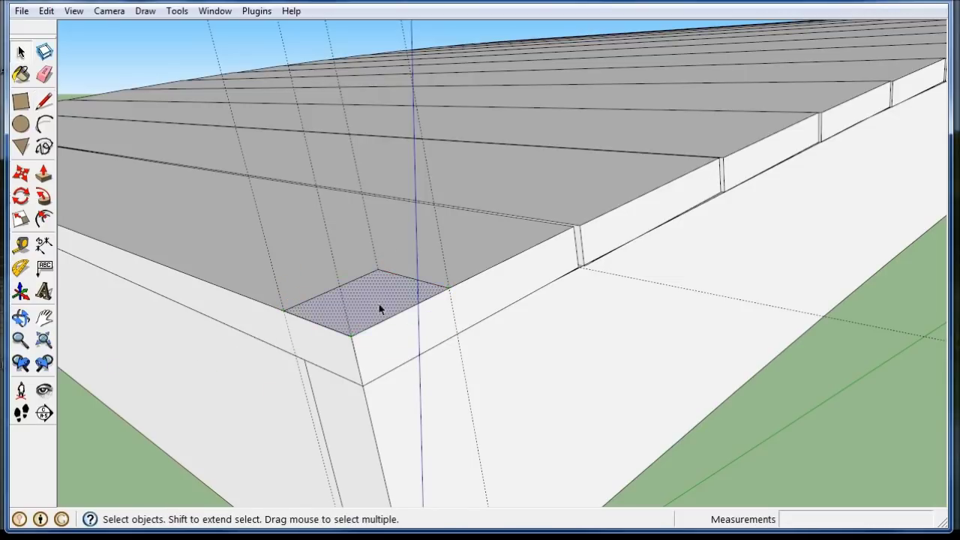
pyautogui.scroll(-6, 365, 337)
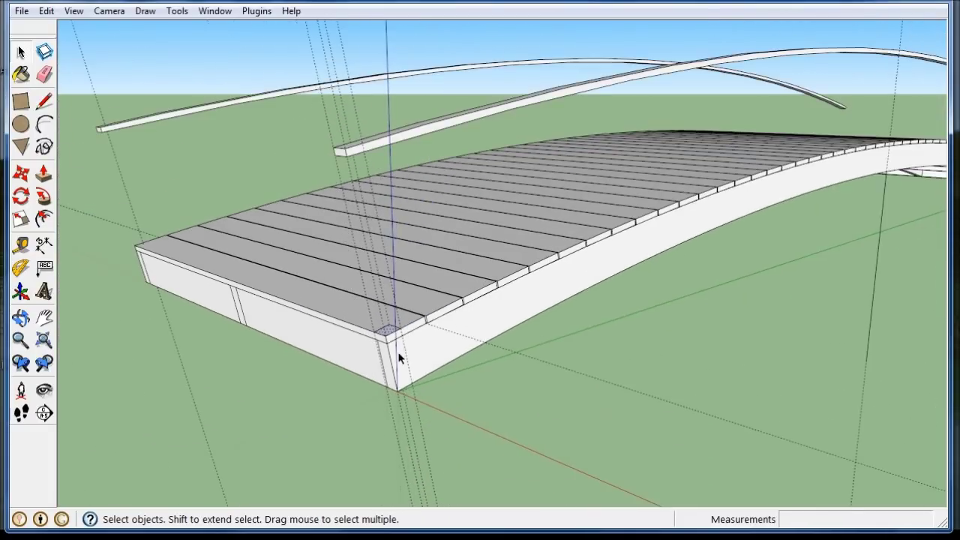
pyautogui.scroll(2, 395, 217)
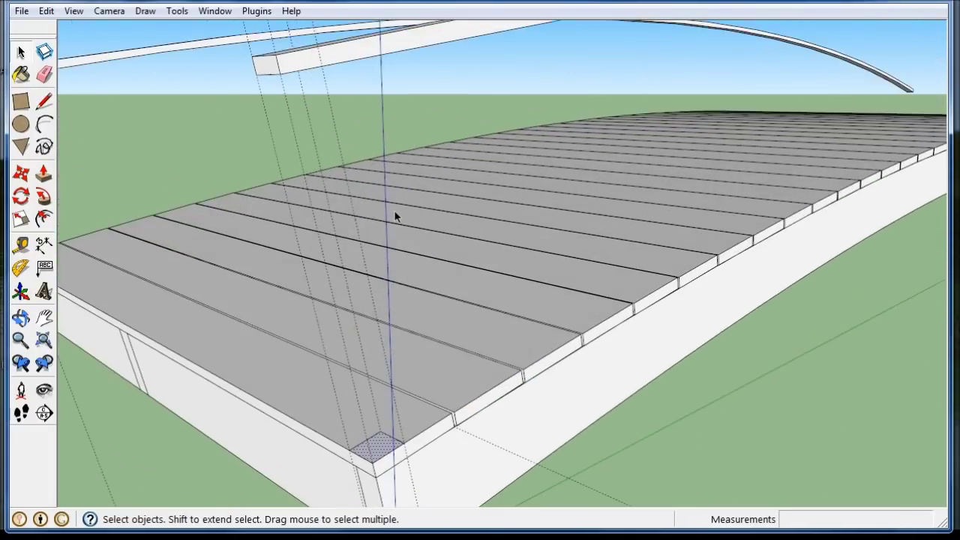
pyautogui.click(43, 101)
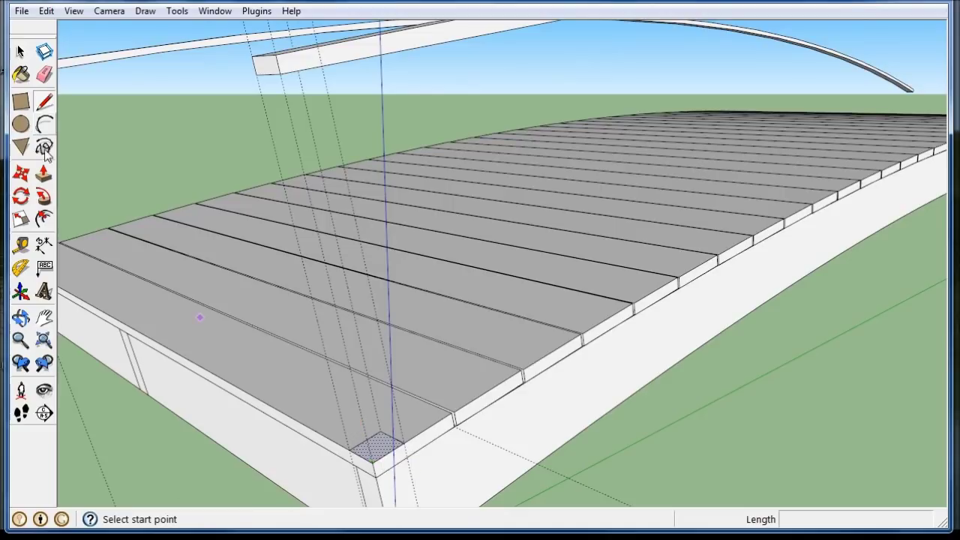
pyautogui.click(43, 174)
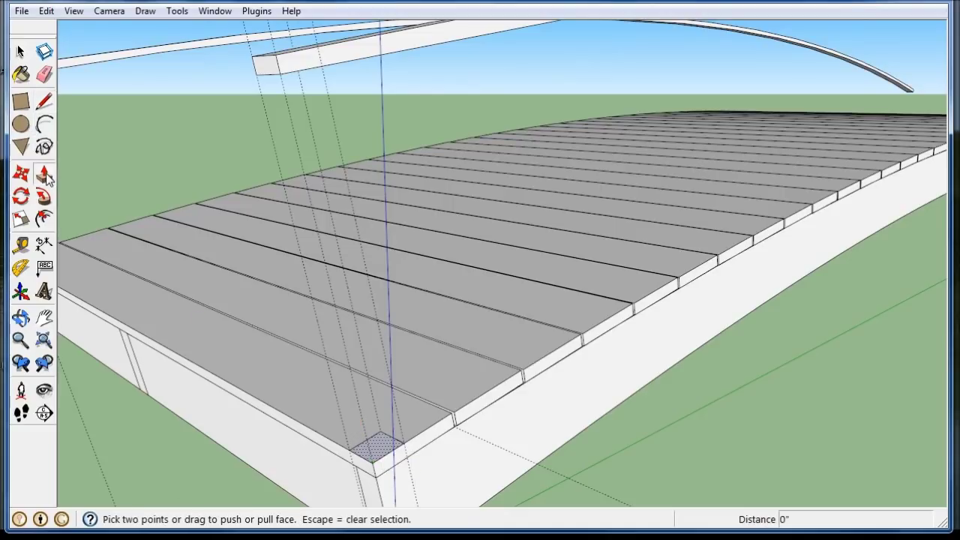
pyautogui.click(381, 451)
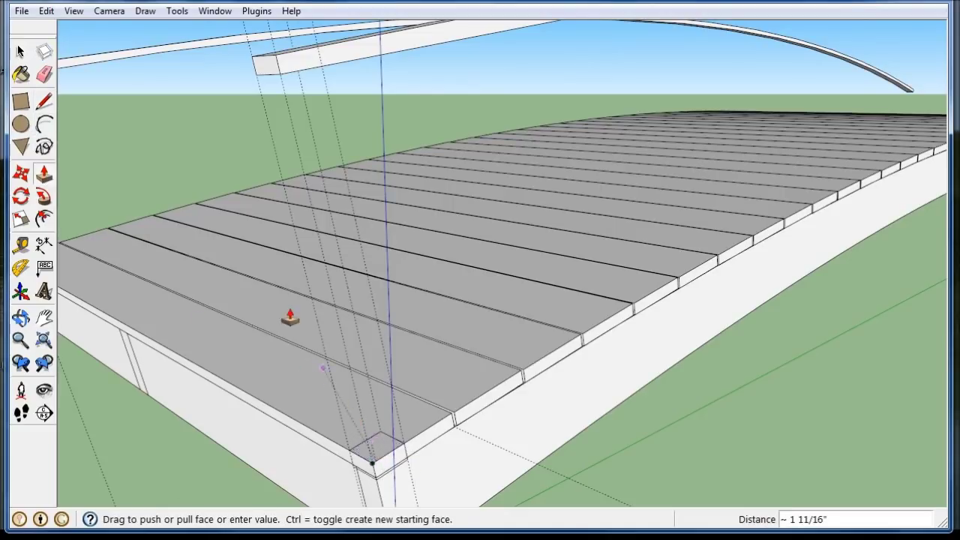
pyautogui.click(251, 56)
pyautogui.scroll(5, 268, 65)
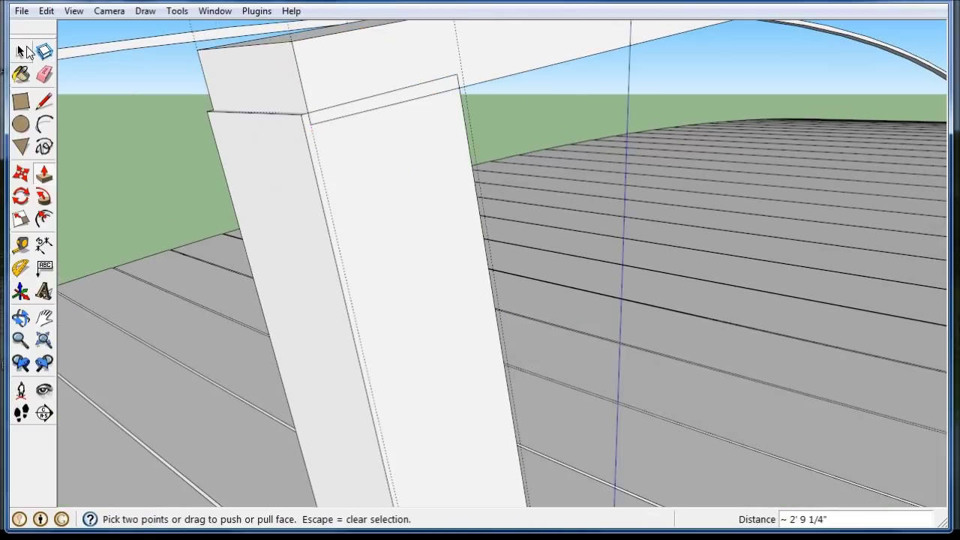
# Check the post's fit against the underside of the handrail and undo the Push/Pull.
pyautogui.click(27, 46)
pyautogui.scroll(-5, 337, 146)
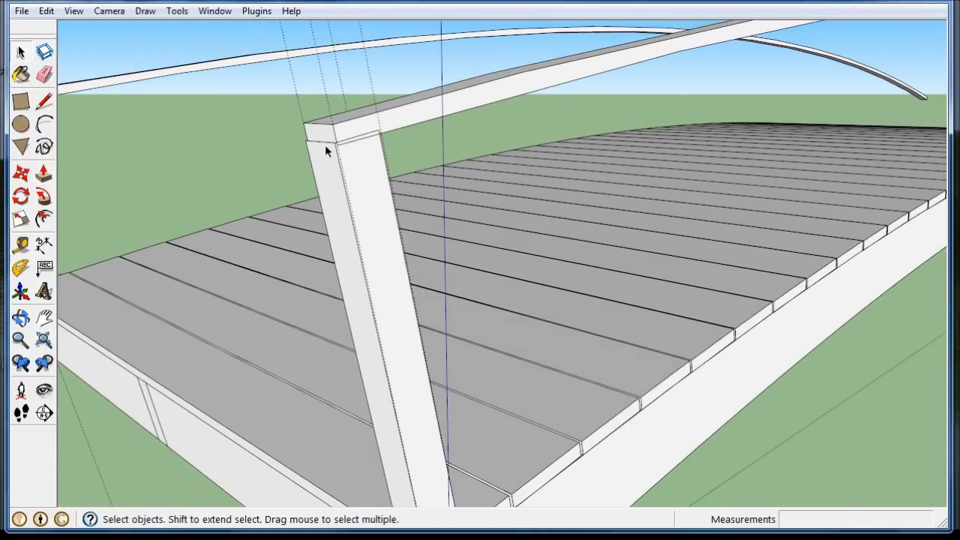
pyautogui.scroll(-2, 326, 149)
pyautogui.click(46, 11)
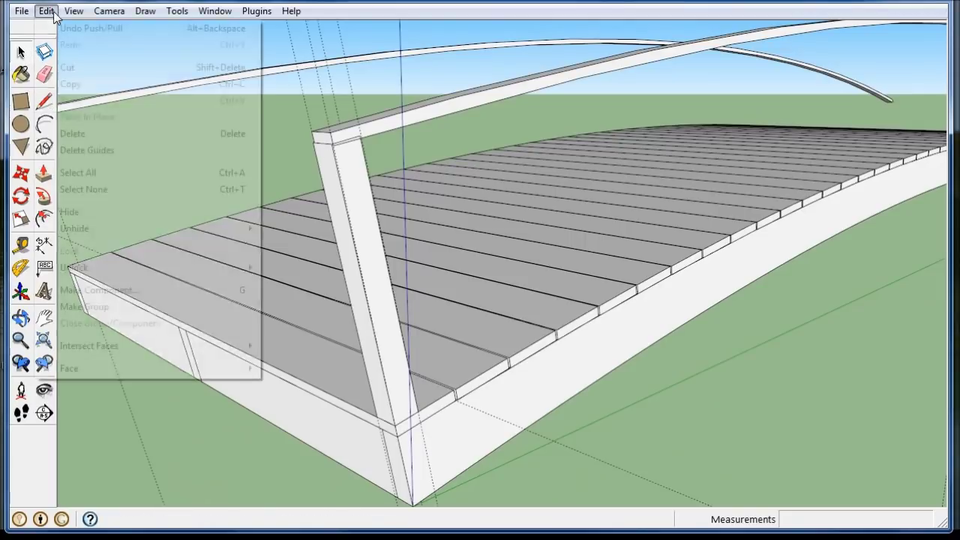
pyautogui.click(62, 29)
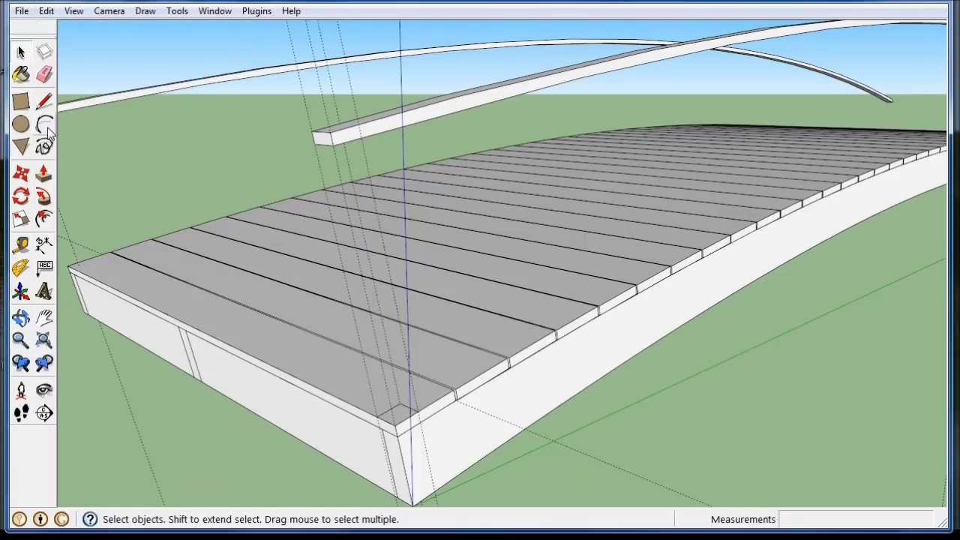
# Draw the post's end face with lines from the outline's two end corners up to the handrail's lower end corners.
pyautogui.click(44, 101)
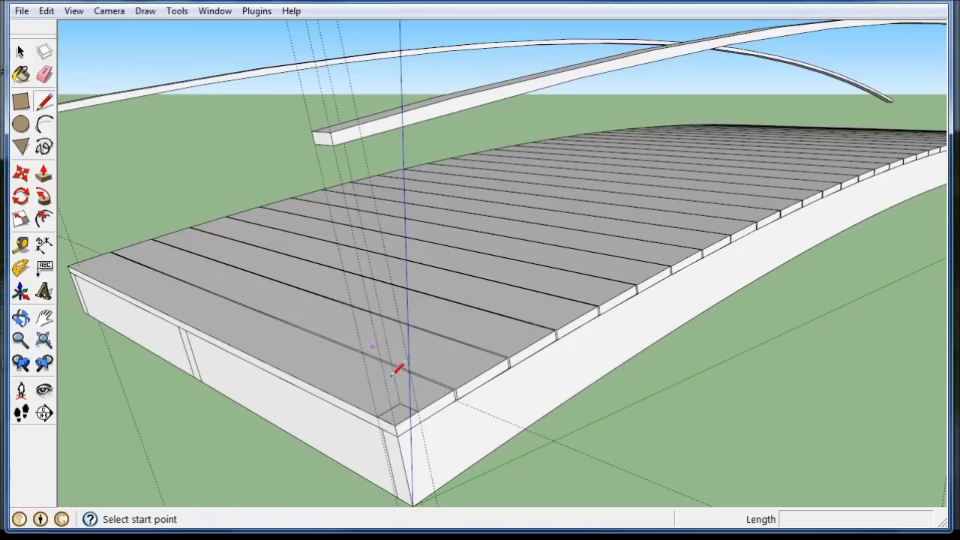
pyautogui.click(395, 425)
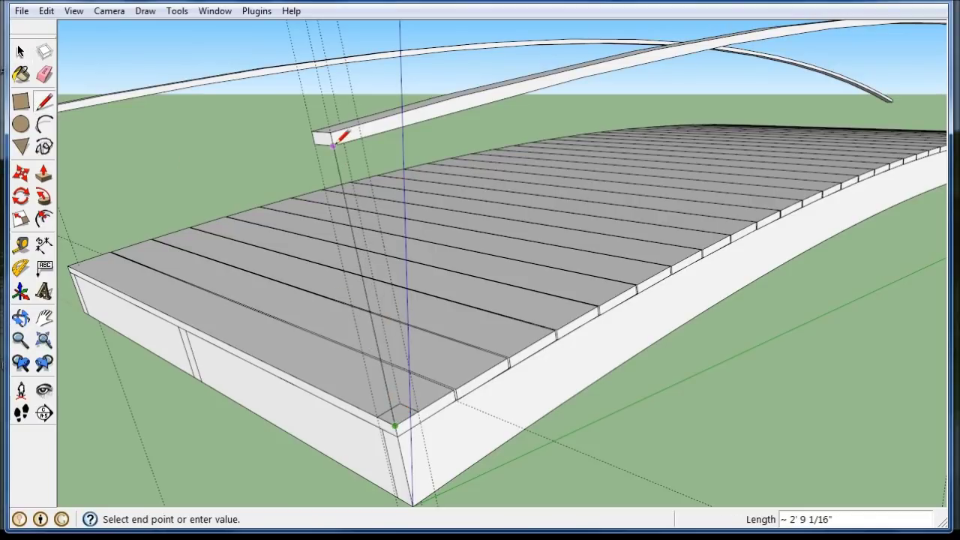
pyautogui.click(330, 145)
pyautogui.click(315, 136)
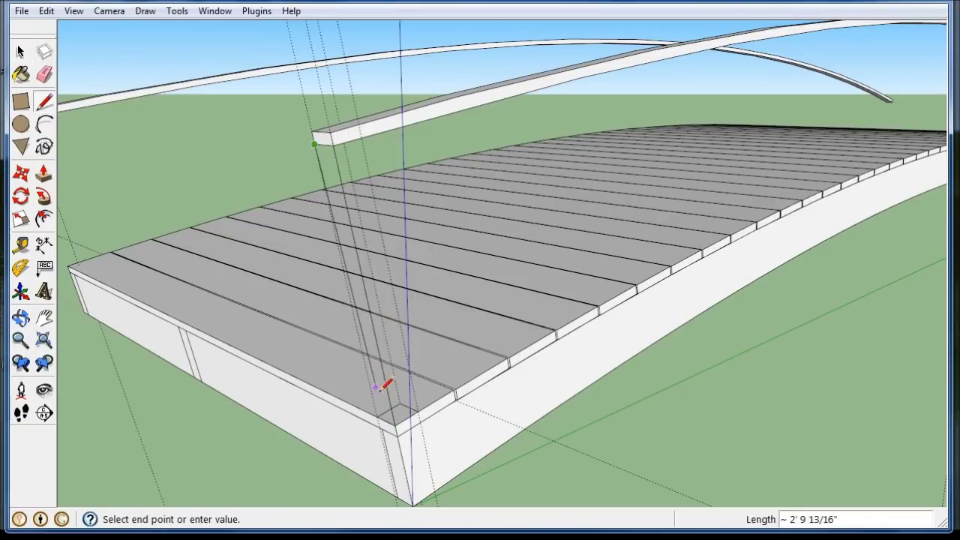
pyautogui.click(378, 414)
# Draw the post's inner side face with lines from the outline's inner back corner up to the handrail's underside and along to its end.
pyautogui.moveTo(382, 411); pyautogui.dragTo(840, 328, button='middle')
pyautogui.scroll(3, 869, 298)
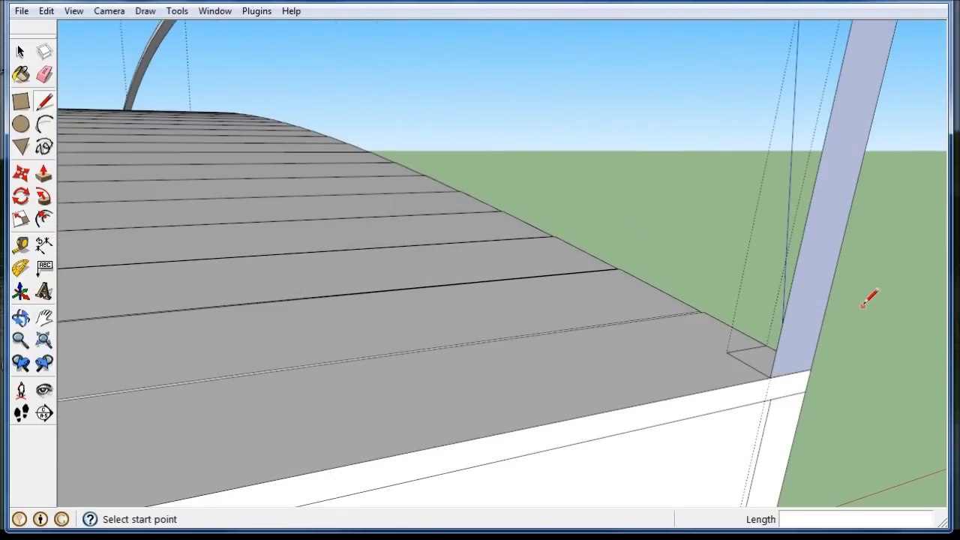
pyautogui.click(726, 352)
pyautogui.scroll(-5, 617, 407)
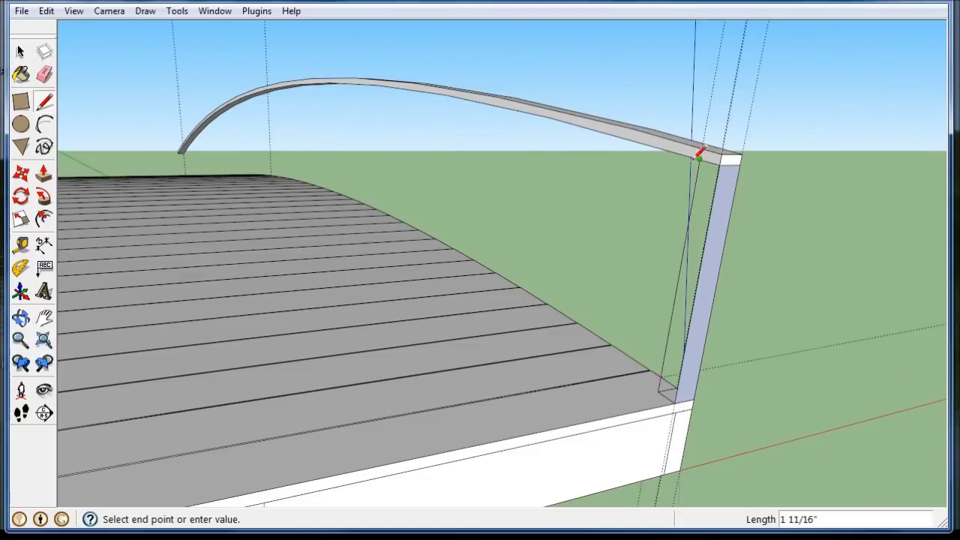
pyautogui.click(722, 162)
# Draw the post's outer side face with a line from the outer back corner up to the handrail, then 3 1/2" along its lower edge.
pyautogui.moveTo(728, 156)
pyautogui.mouseDown(button='middle')
pyautogui.moveTo(754, 235)
pyautogui.moveTo(579, 247)
pyautogui.moveTo(605, 234)
pyautogui.mouseUp(button='middle')
pyautogui.scroll(-5, 578, 247)
pyautogui.moveTo(318, 270)
pyautogui.mouseDown(button='middle')
pyautogui.moveTo(215, 291)
pyautogui.moveTo(167, 217)
pyautogui.moveTo(251, 252)
pyautogui.moveTo(304, 300)
pyautogui.mouseUp(button='middle')
pyautogui.scroll(5, 193, 221)
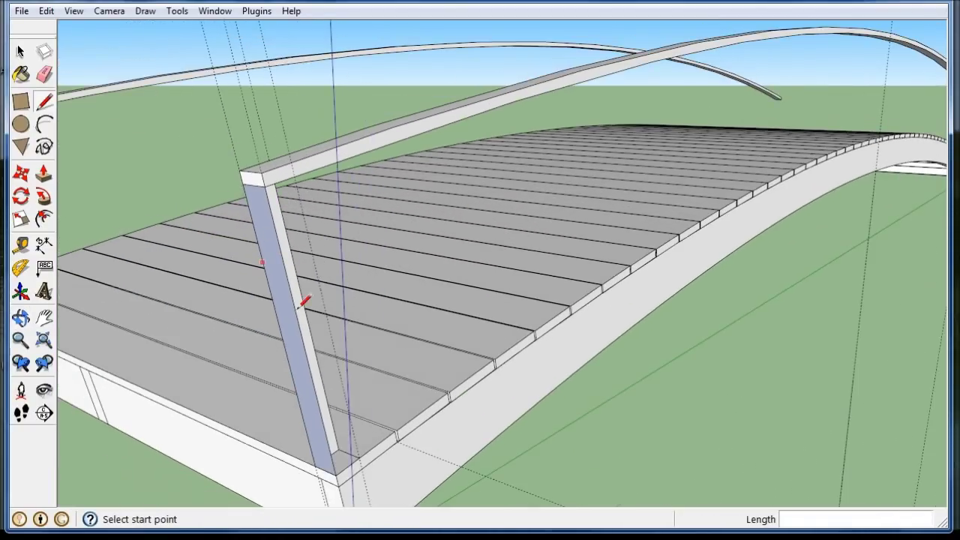
pyautogui.click(359, 455)
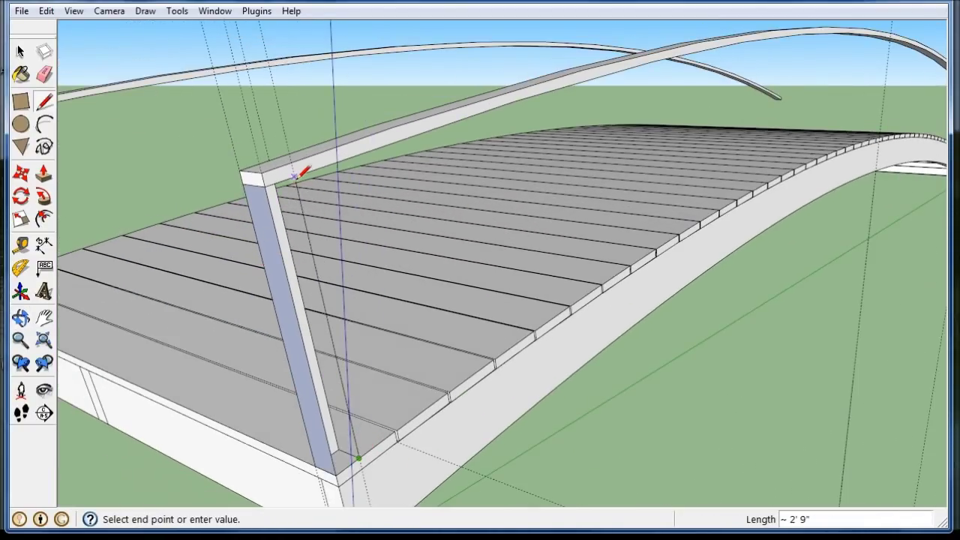
pyautogui.click(294, 177)
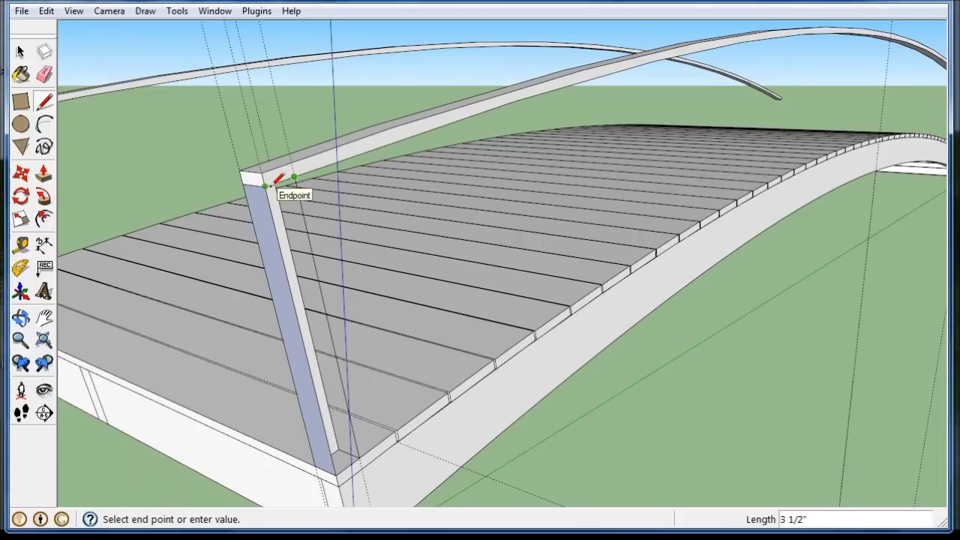
pyautogui.click(267, 184)
# Close the post's back face by drawing 3 1/2" lines across its base and beneath the handrail.
pyautogui.moveTo(337, 239); pyautogui.dragTo(345, 257, button='middle')
pyautogui.moveTo(284, 249)
pyautogui.mouseDown(button='middle')
pyautogui.moveTo(575, 231)
pyautogui.moveTo(476, 294)
pyautogui.moveTo(277, 326)
pyautogui.moveTo(75, 229)
pyautogui.mouseUp(button='middle')
pyautogui.scroll(4, 76, 229)
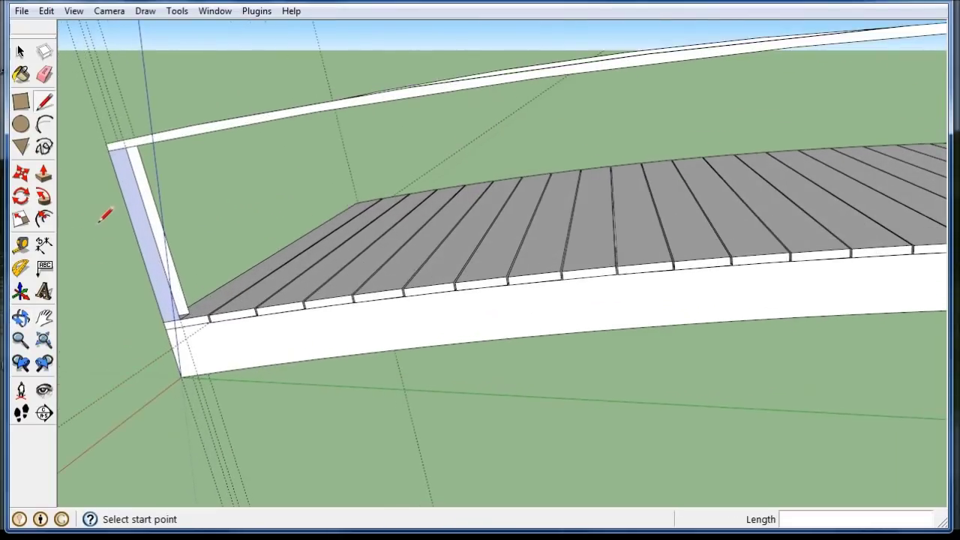
pyautogui.click(222, 366)
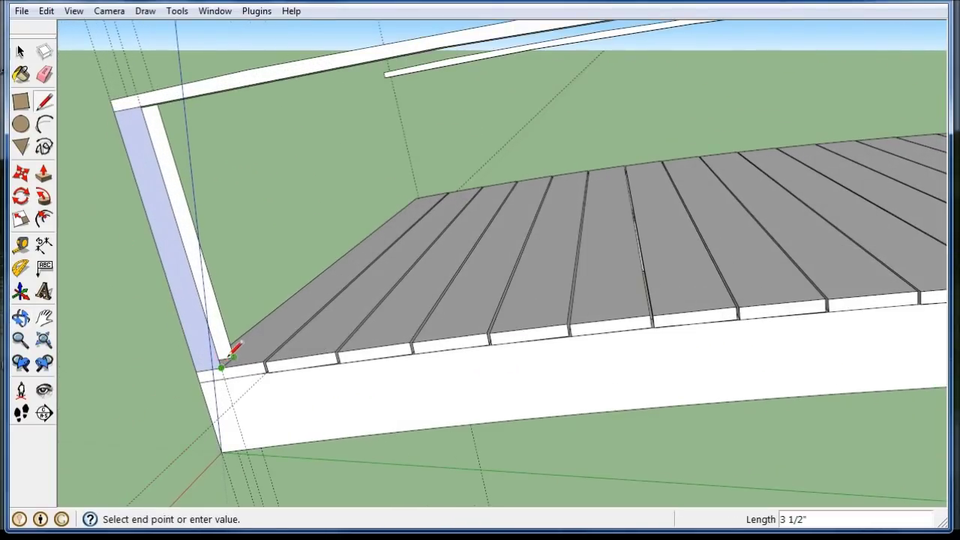
pyautogui.moveTo(139, 123); pyautogui.dragTo(183, 75, button='middle')
pyautogui.click(185, 92)
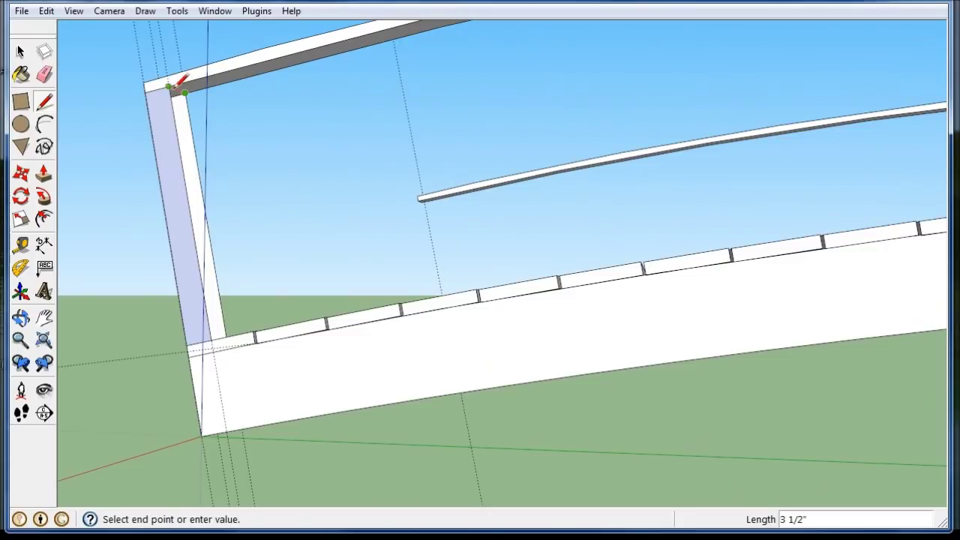
pyautogui.click(169, 87)
# Reverse the post's outer side face and its adjoining back face.
pyautogui.click(26, 53)
pyautogui.rightClick(171, 152)
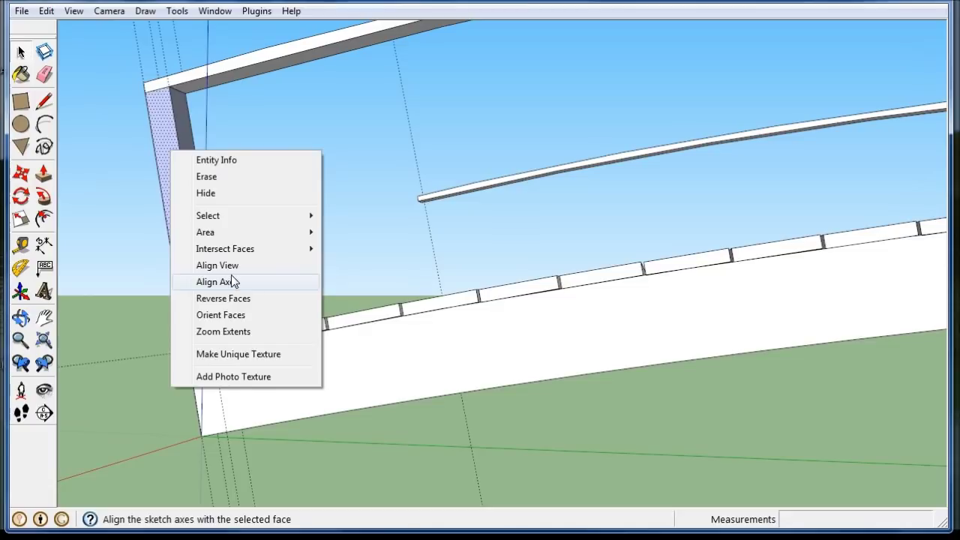
pyautogui.click(244, 299)
pyautogui.rightClick(191, 159)
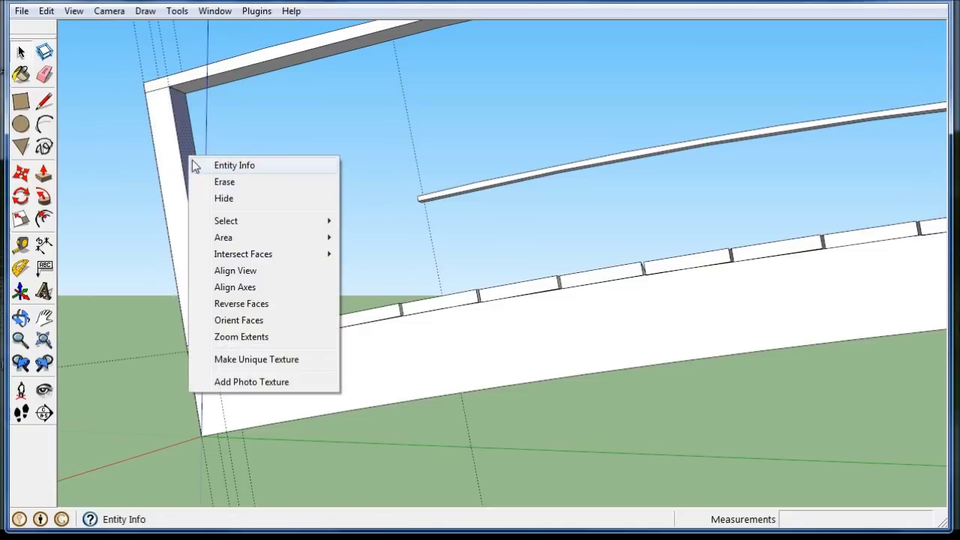